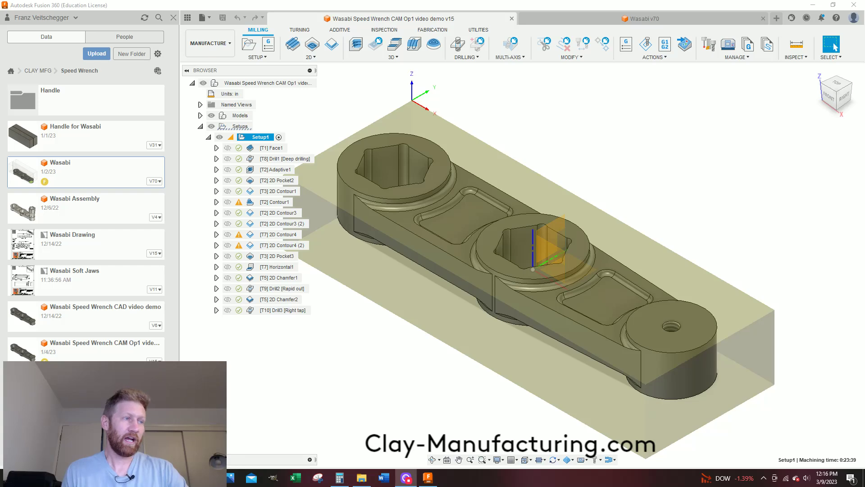
Switch to the browser and examine the dimensioned views in the Wasabi Soft Jaws PDF drawing.
key(alt+Tab)
scroll(459, 204, down, 3)
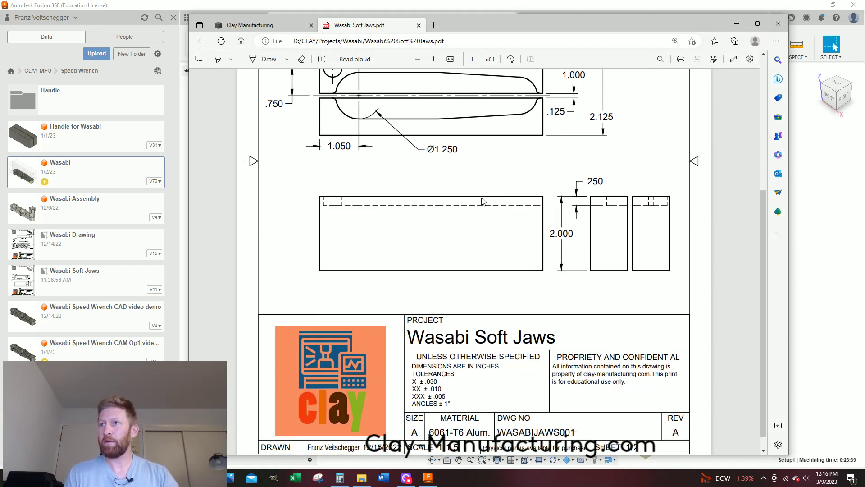
scroll(453, 237, up, 4)
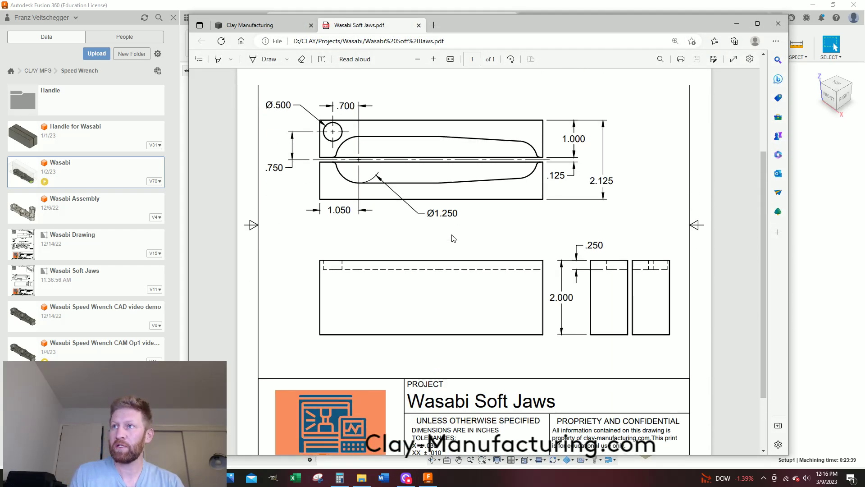
Open the Wasabi curriculum page on the Clay Manufacturing website, view its resources, and return to Fusion 360.
click(259, 26)
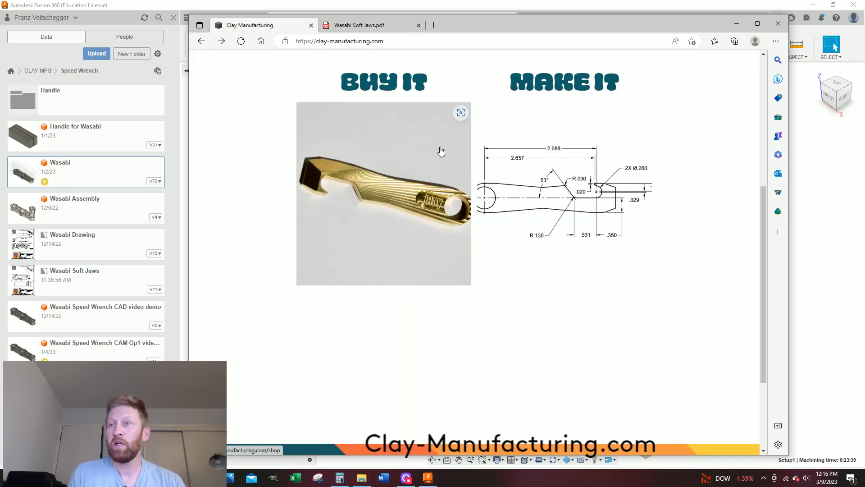
click(552, 114)
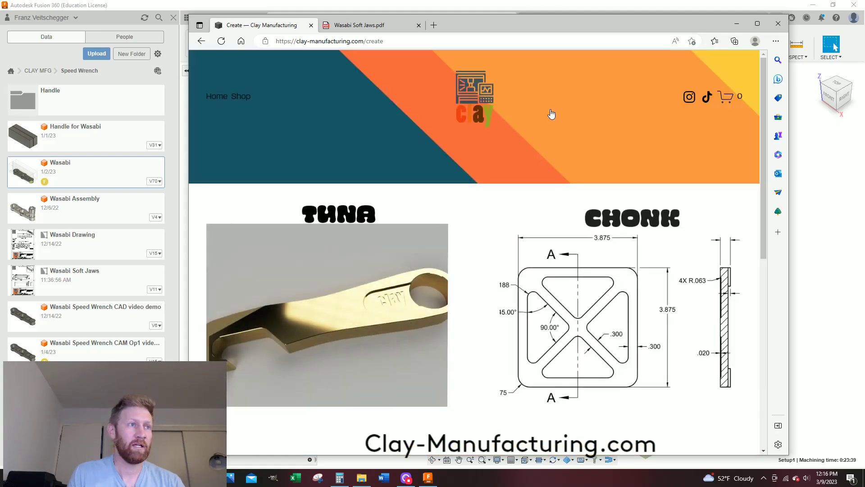
scroll(393, 247, down, 7)
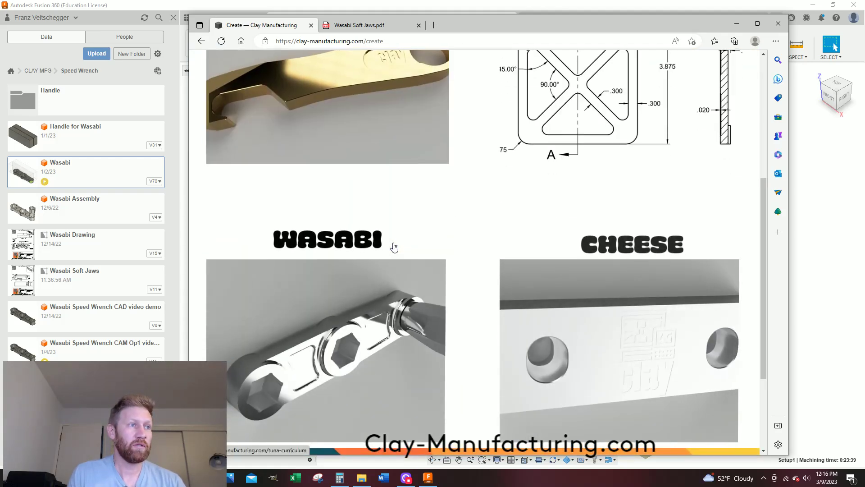
click(350, 225)
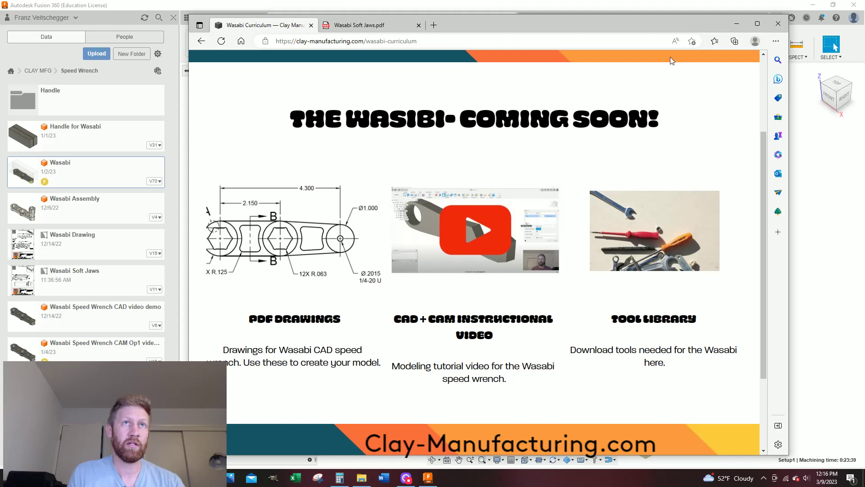
click(738, 25)
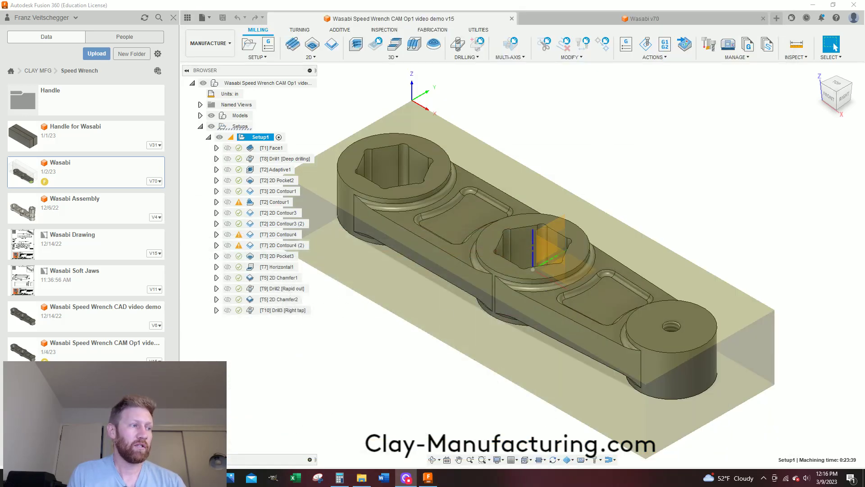
Switch back to the Wasabi Soft Jaws PDF in the browser for another look, and return to Fusion 360.
key(alt+Tab)
click(360, 29)
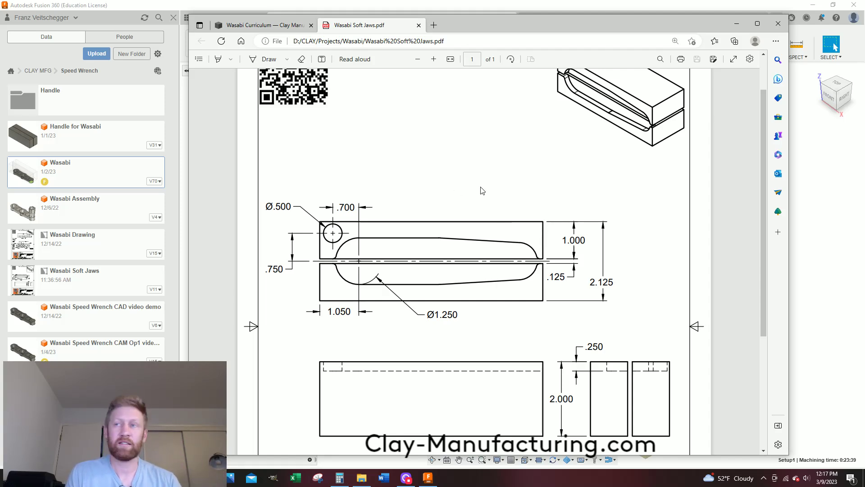
click(736, 24)
Inspect the Op1 part at the Drill3 right tap operation, and the soft jaws at 2D Chamfer4 in the Wasabi file.
click(282, 310)
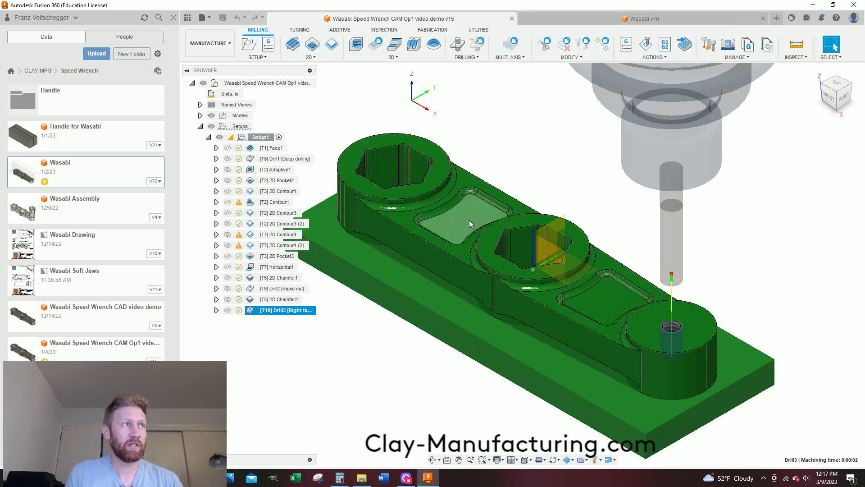
click(588, 19)
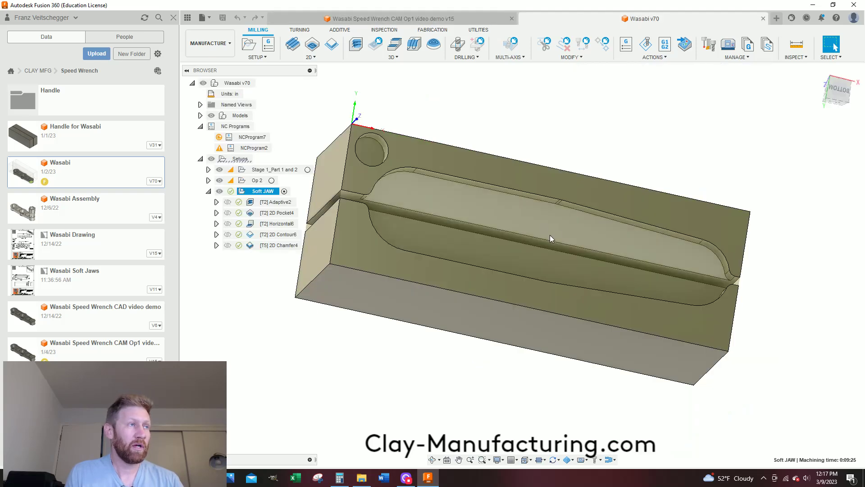
shift+middle_drag(535, 276, 503, 155)
scroll(503, 156, up, 2)
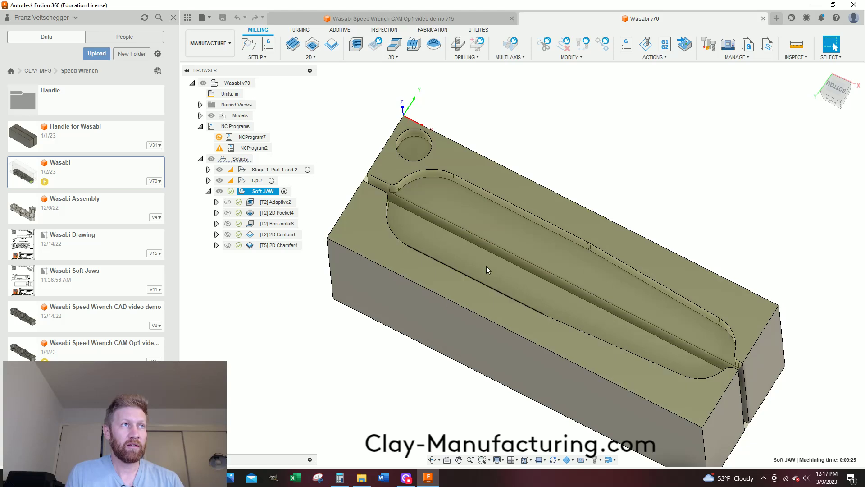
click(270, 245)
shift+middle_drag(325, 245, 508, 242)
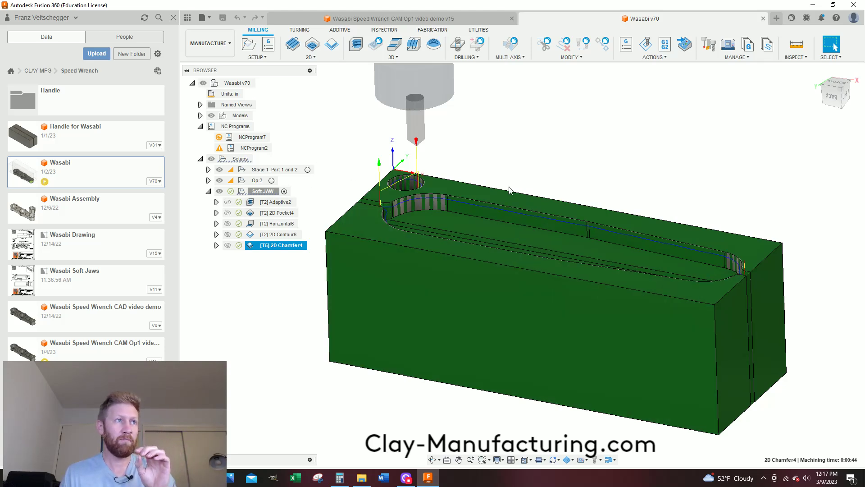
Display the Op 2 setup and show the Speed Wrench component seated in the soft jaws.
click(208, 181)
click(257, 181)
scroll(483, 267, up, 2)
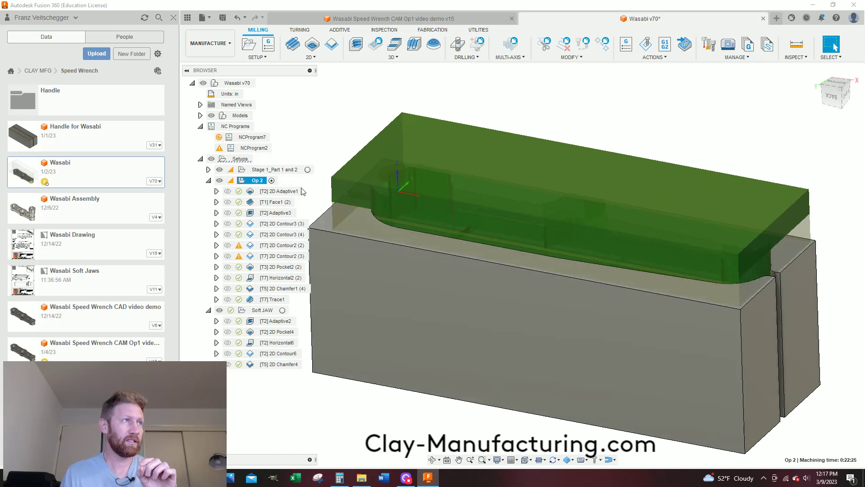
click(201, 115)
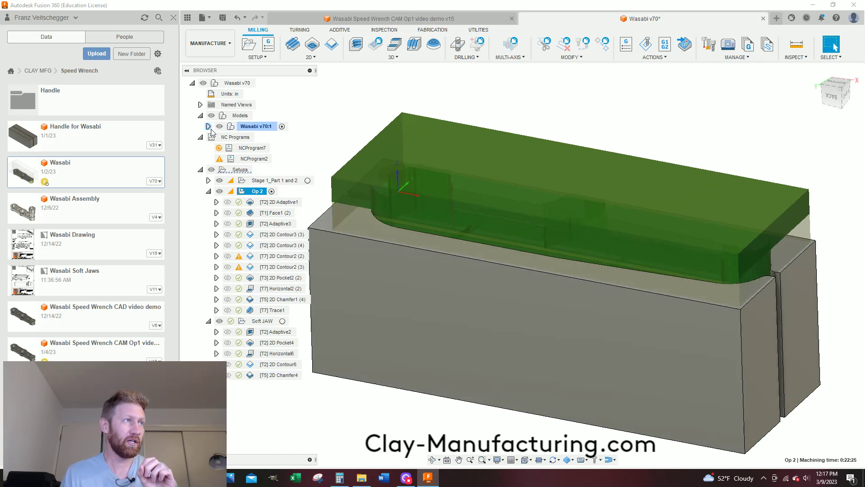
click(209, 126)
click(228, 169)
shift+middle_drag(496, 199, 573, 198)
shift+middle_drag(477, 176, 356, 316)
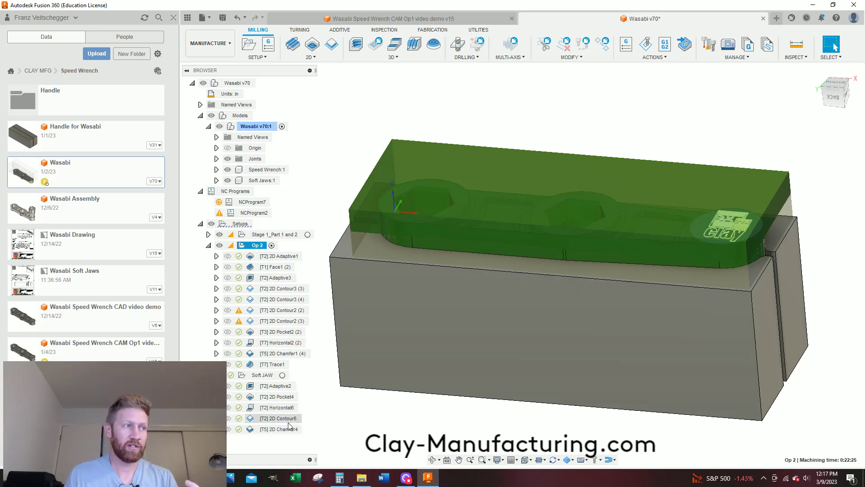
Review the Op 2 toolpaths one after another, from 2D Adaptive1 through 2D Pocket2 (2).
click(278, 256)
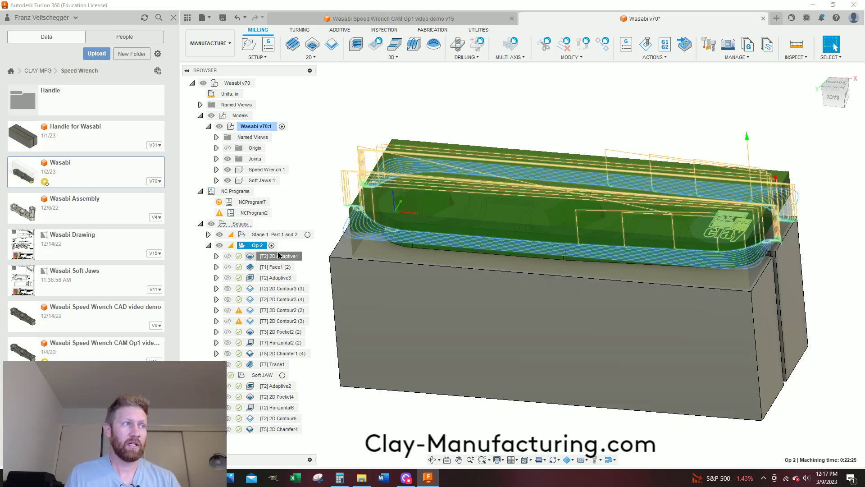
click(278, 278)
click(279, 288)
click(280, 299)
click(282, 311)
click(282, 321)
click(287, 332)
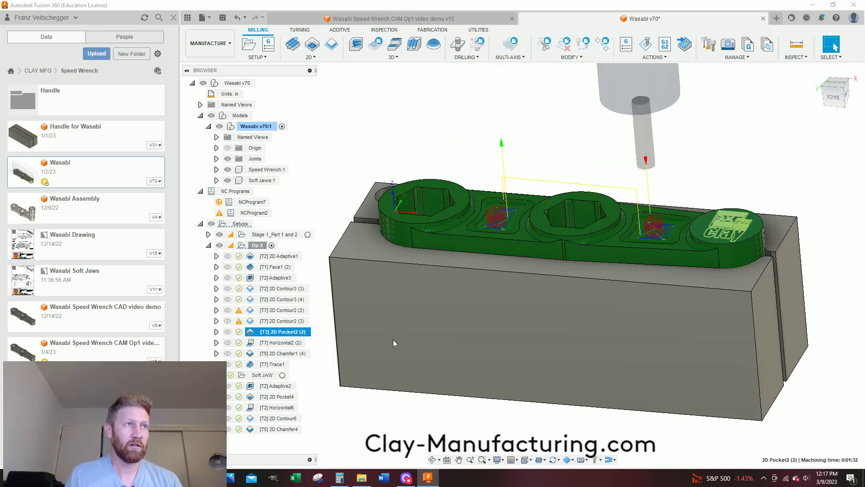
Examine the Op 2 work origin located in the round bore at the corner of the soft jaws.
scroll(463, 234, down, 2)
scroll(464, 234, up, 4)
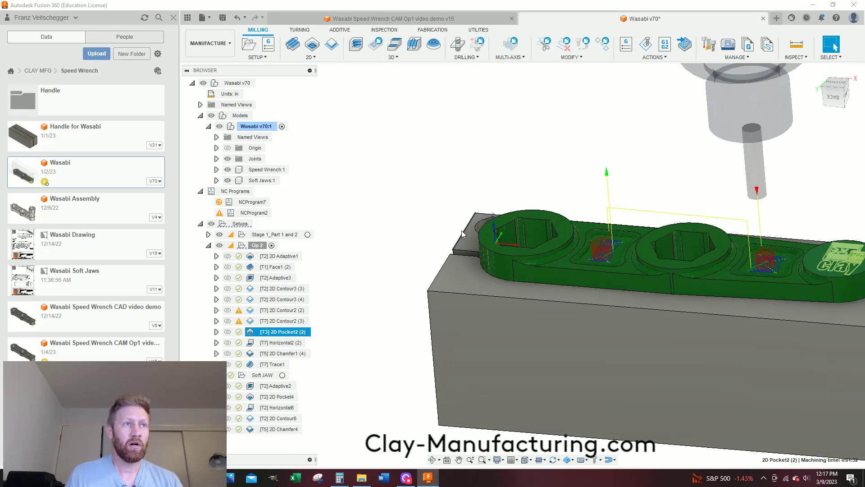
scroll(463, 235, down, 3)
shift+middle_drag(464, 235, 506, 231)
scroll(418, 252, down, 3)
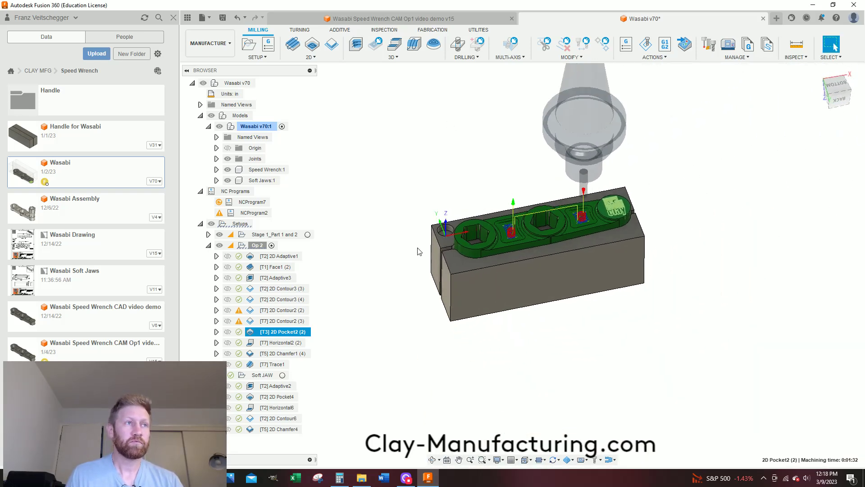
scroll(417, 252, up, 6)
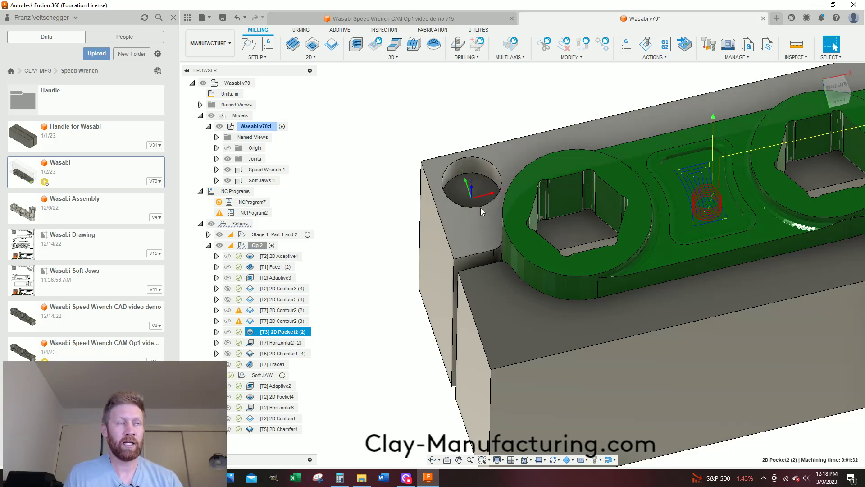
scroll(321, 193, up, 2)
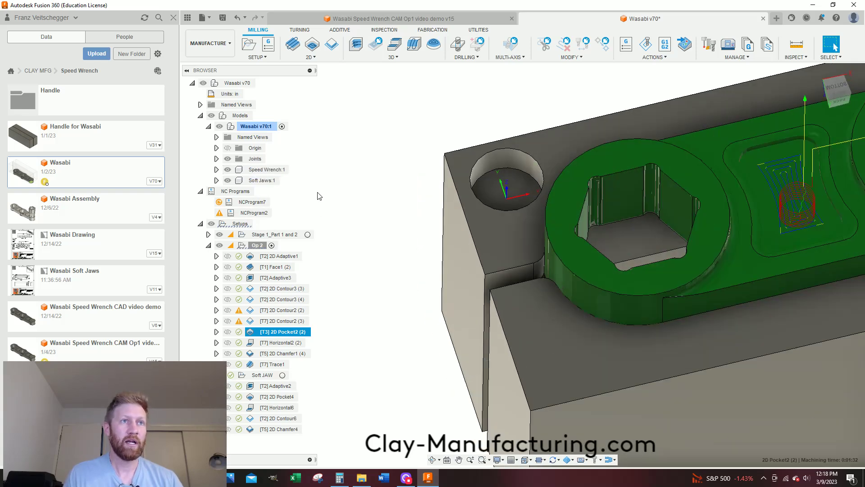
Hide the Speed Wrench component and inspect the empty pocket and corner bore of the soft jaws.
click(227, 169)
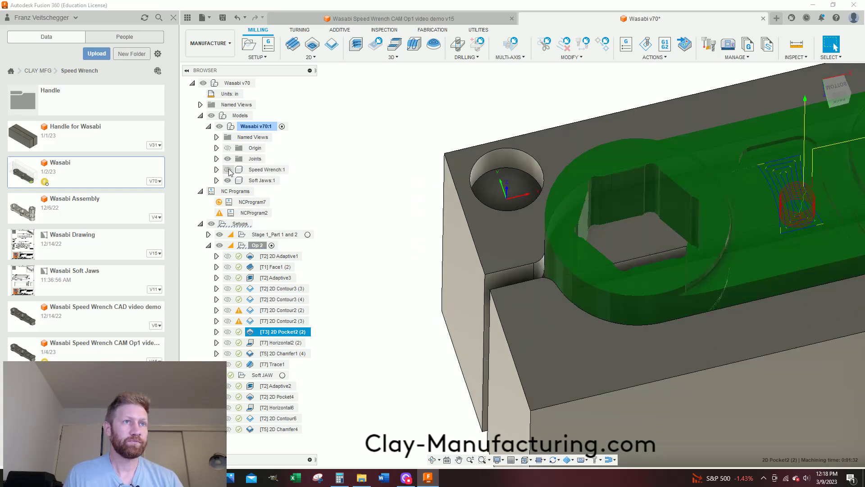
click(408, 182)
scroll(408, 182, down, 3)
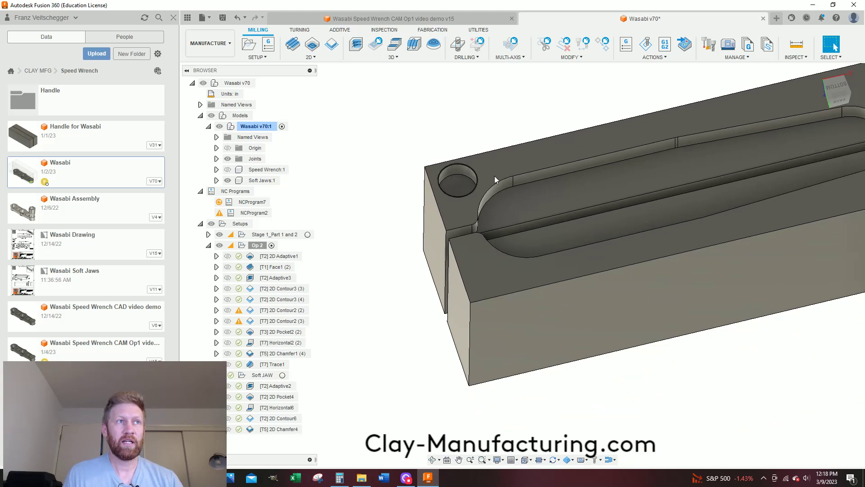
scroll(543, 197, up, 2)
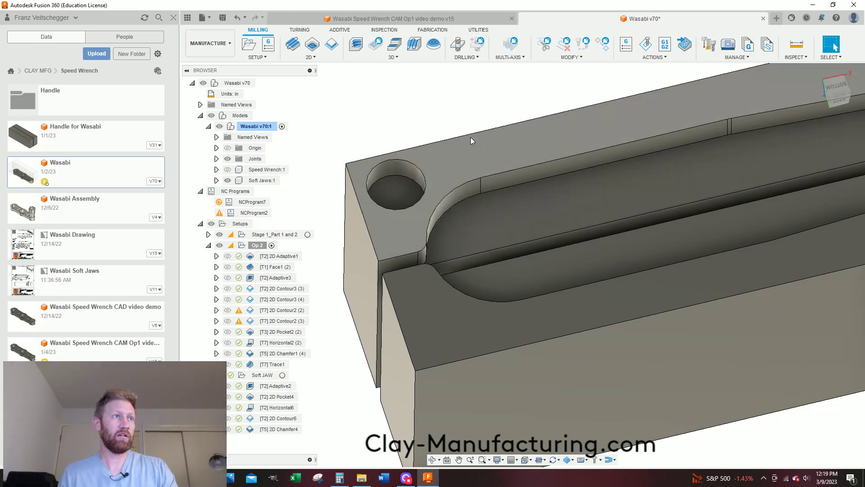
Check the Op 2 origin against the corner bore's floor face, toggling the Soft Jaws component's visibility off and on.
click(403, 198)
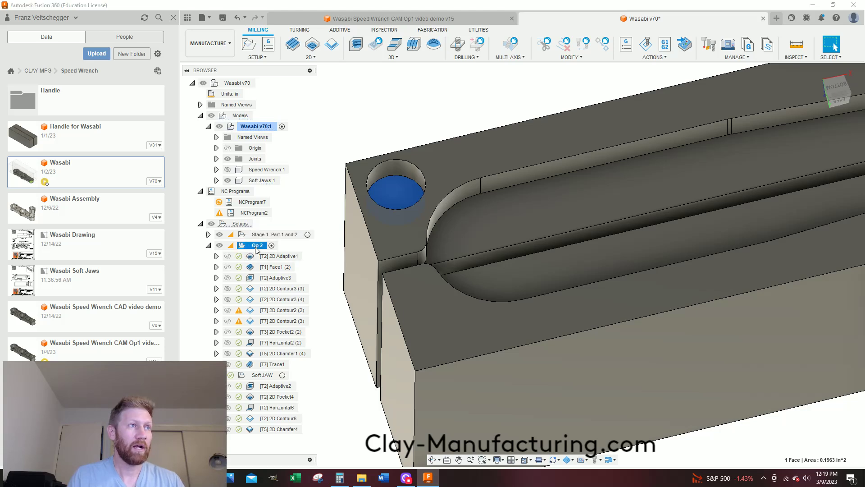
click(257, 245)
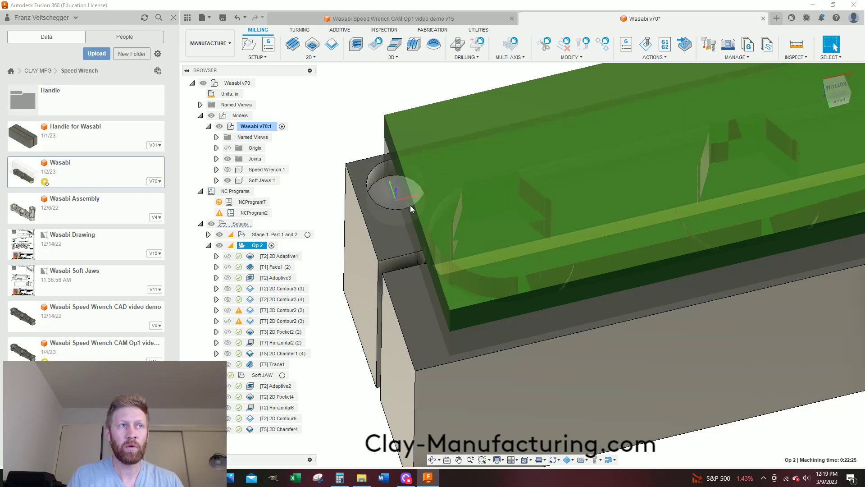
click(237, 185)
click(228, 181)
click(227, 181)
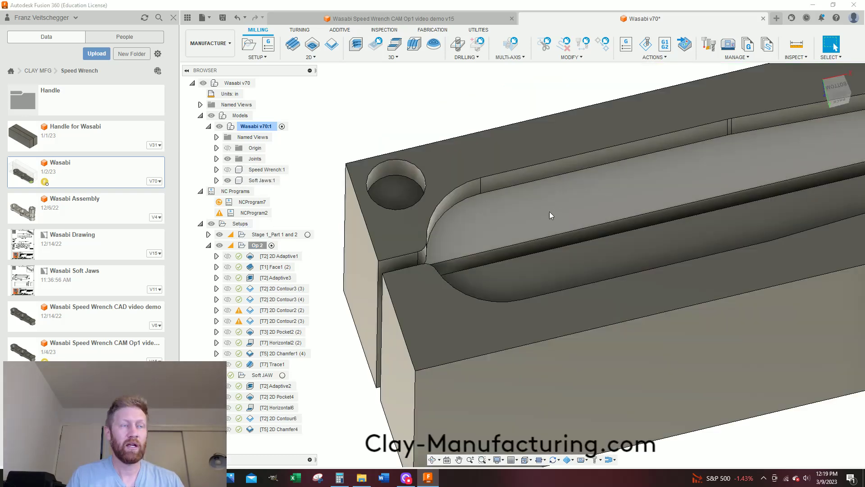
Display the Soft JAW setup to examine its stock and work origin on the whole jaw model.
scroll(530, 201, up, 5)
scroll(530, 201, down, 2)
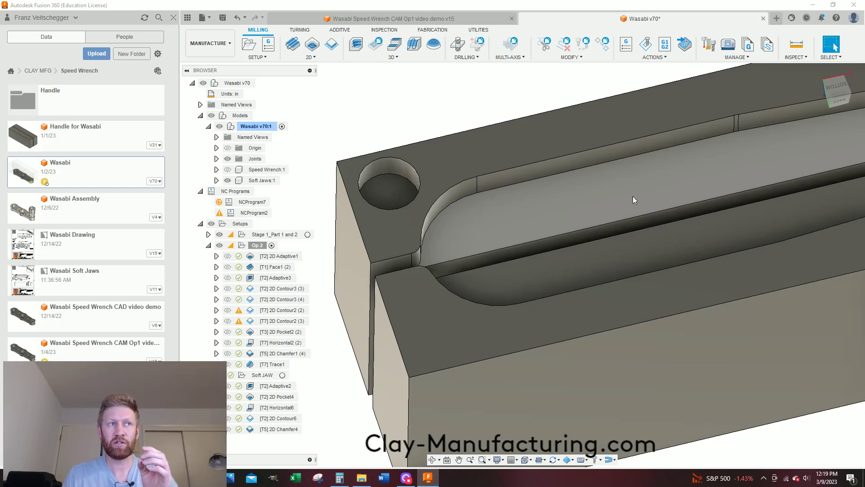
scroll(637, 185, down, 3)
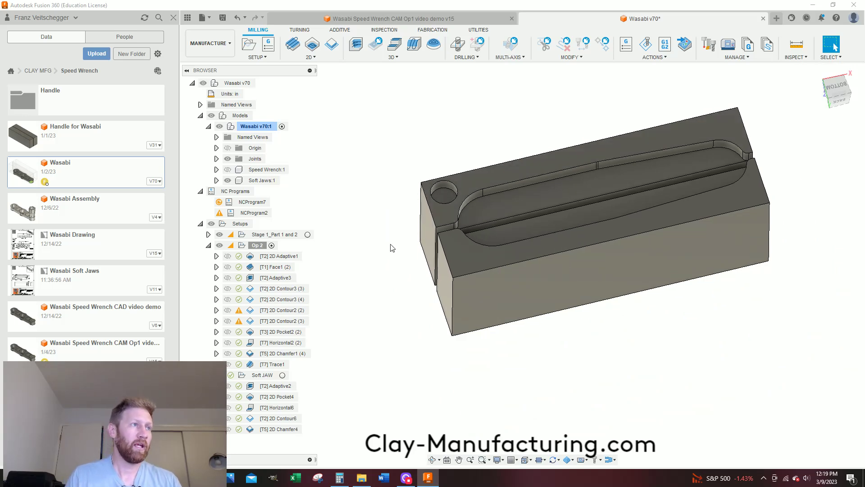
click(279, 375)
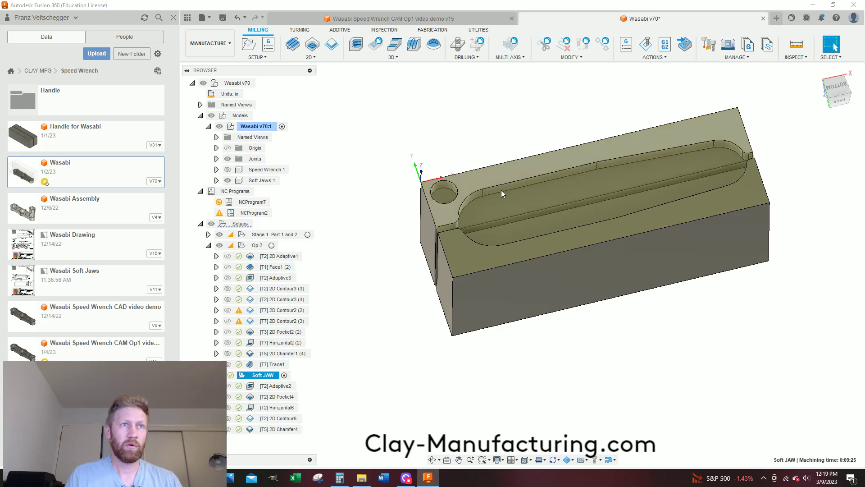
Save the Wasabi Speed Wrench CAM Op1 document as a copy named "Wasabi Speed Wrench Soft Jaw CAD Video" in the Speed Wrench folder.
click(394, 21)
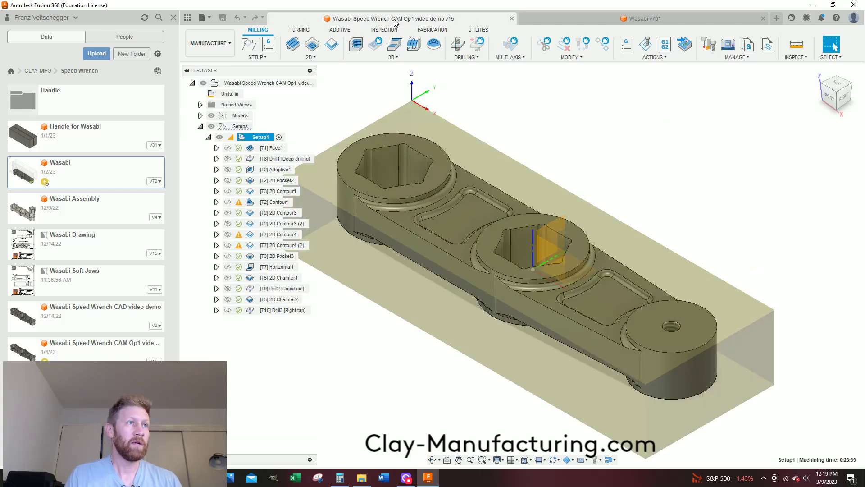
click(293, 309)
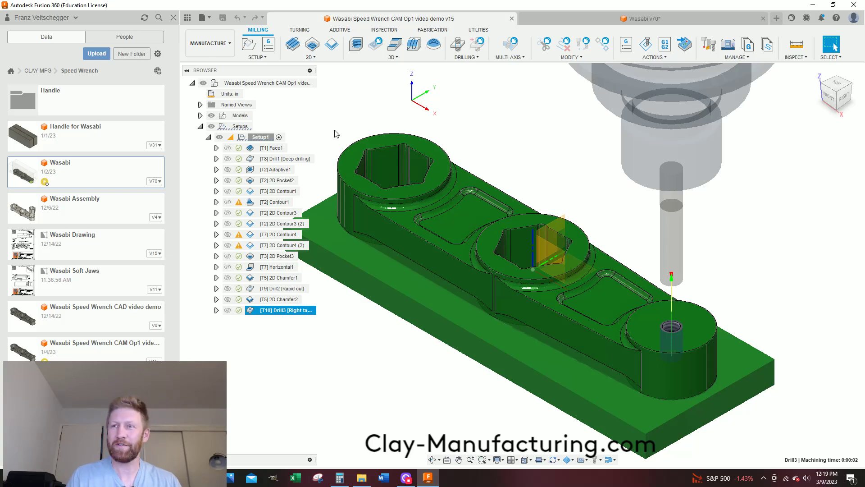
click(211, 19)
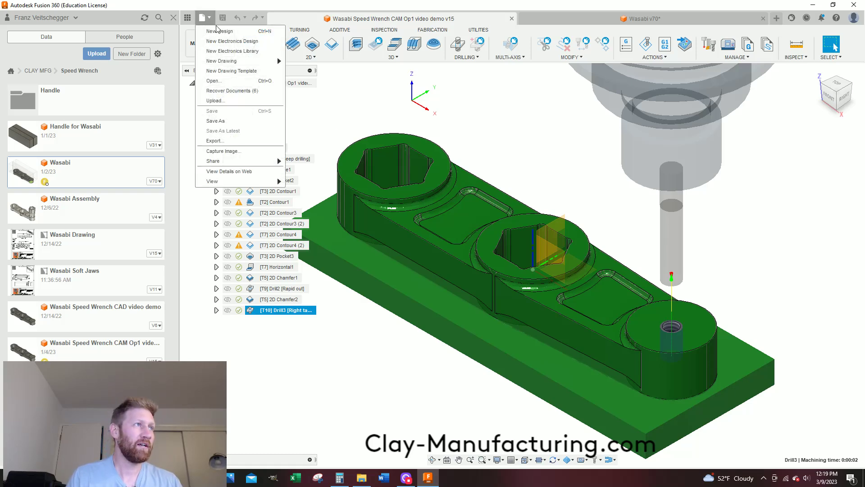
click(231, 120)
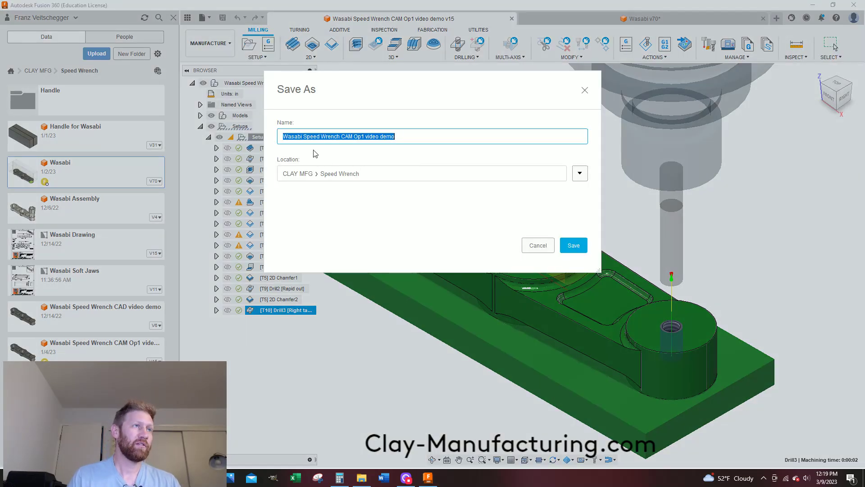
drag(414, 138, 342, 137)
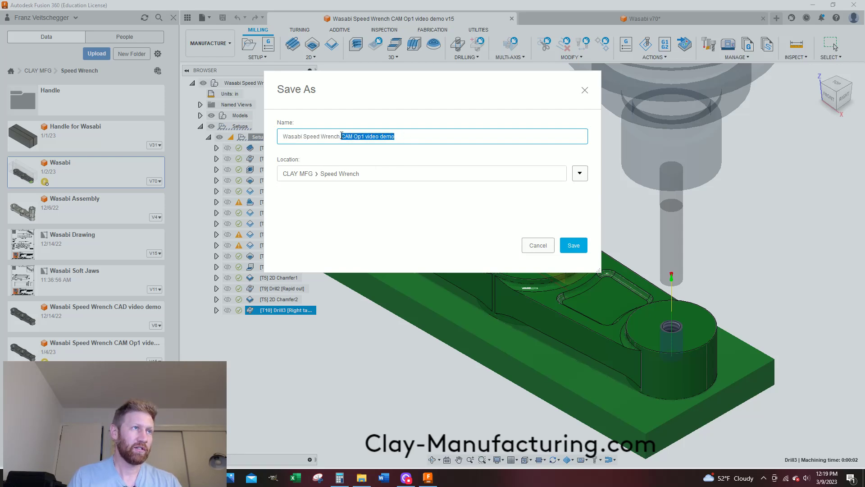
text(So)
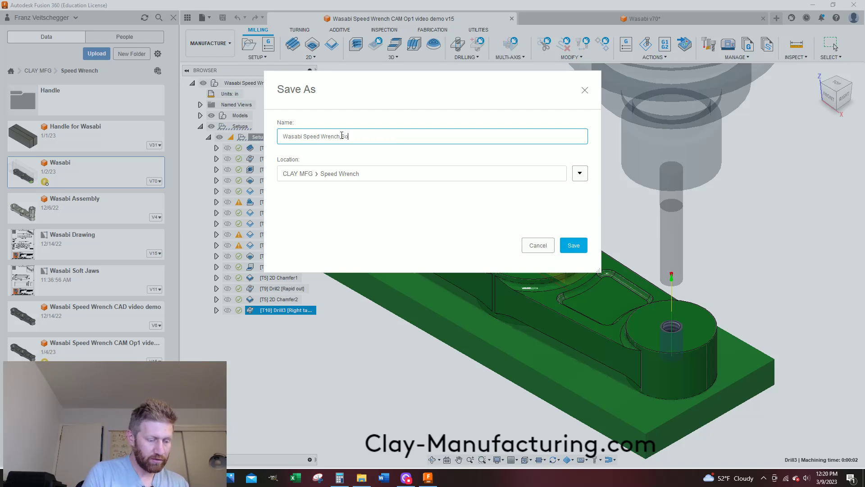
text(ft JAW)
key(BackSpace)
key(BackSpace)
text(aw CAD )
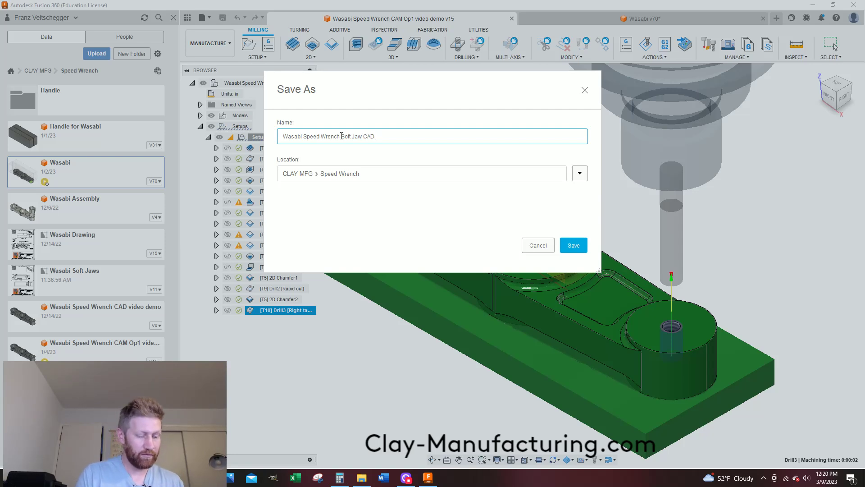
text(Video)
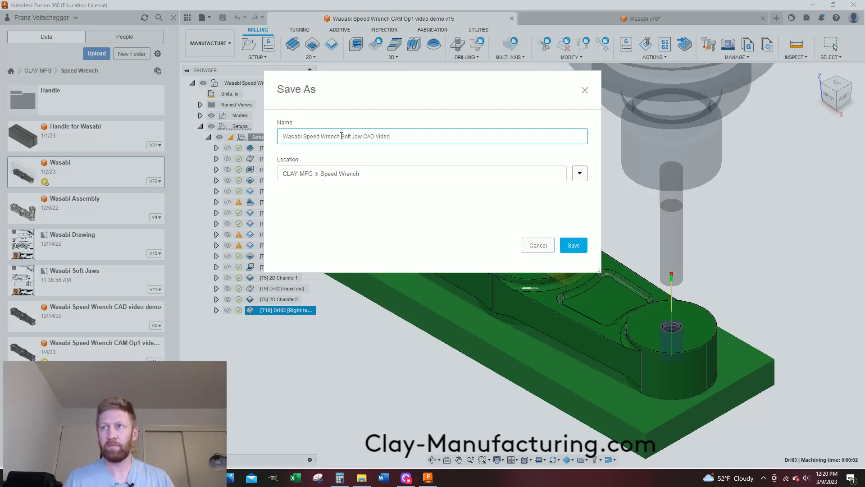
click(574, 246)
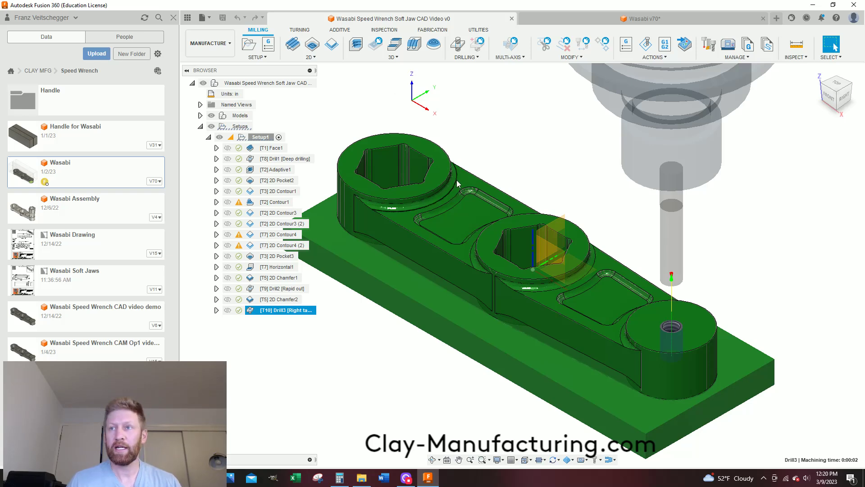
Switch to the Design workspace and ground the Speed Arm component.
click(221, 43)
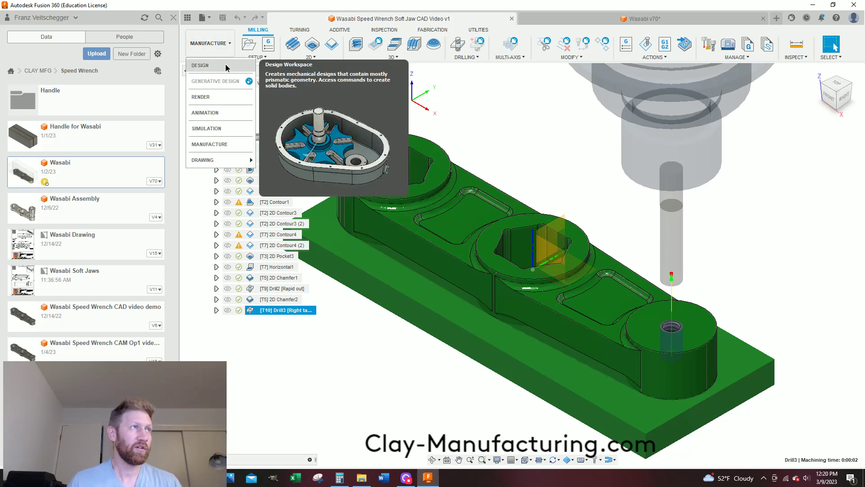
click(203, 65)
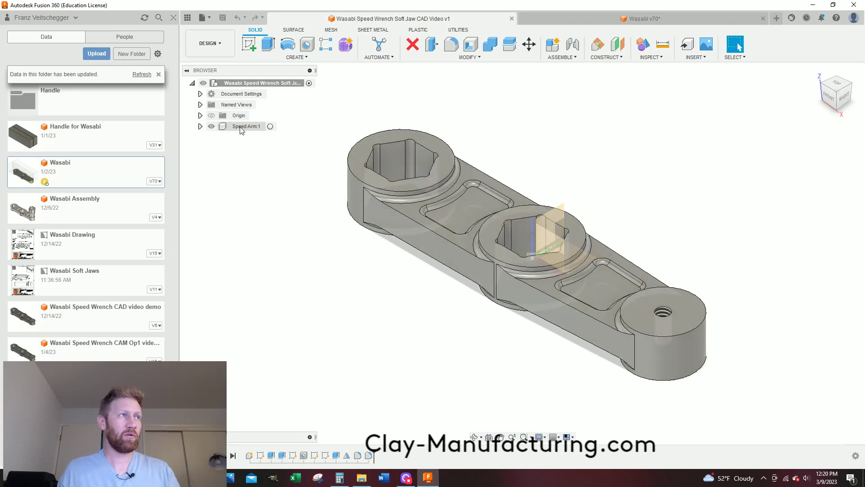
right_click(240, 127)
click(268, 145)
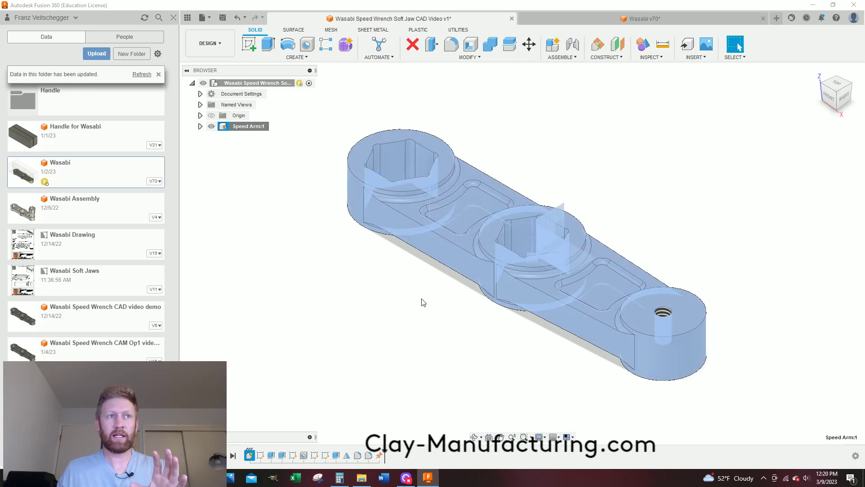
click(439, 294)
shift+middle_drag(444, 292, 489, 205)
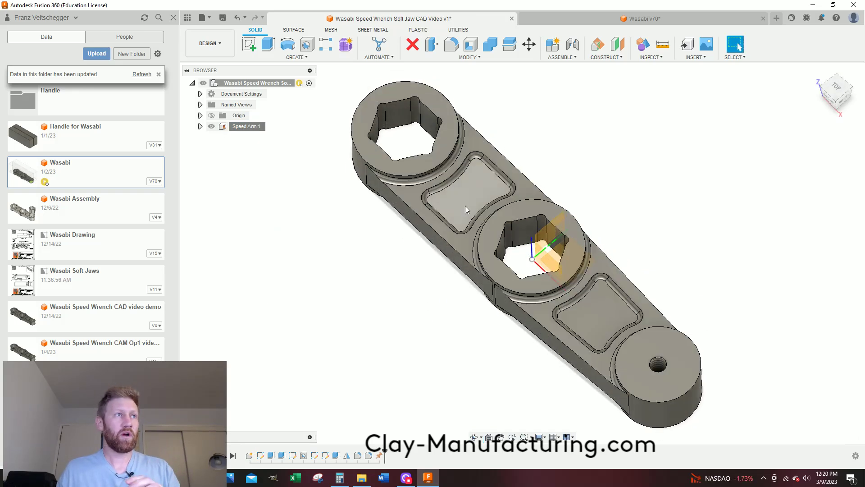
right_click(256, 127)
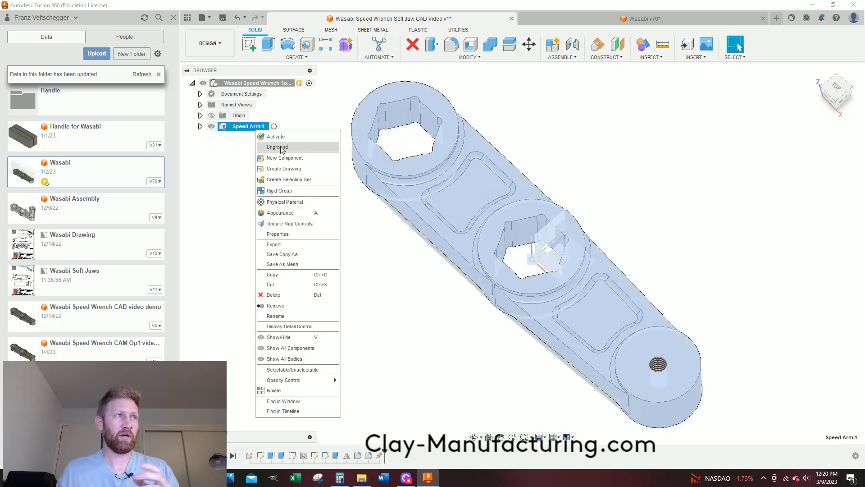
click(235, 189)
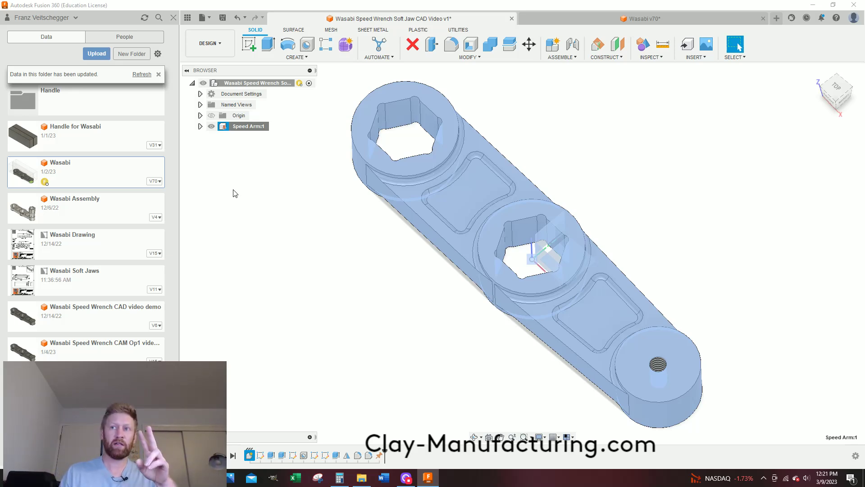
click(231, 162)
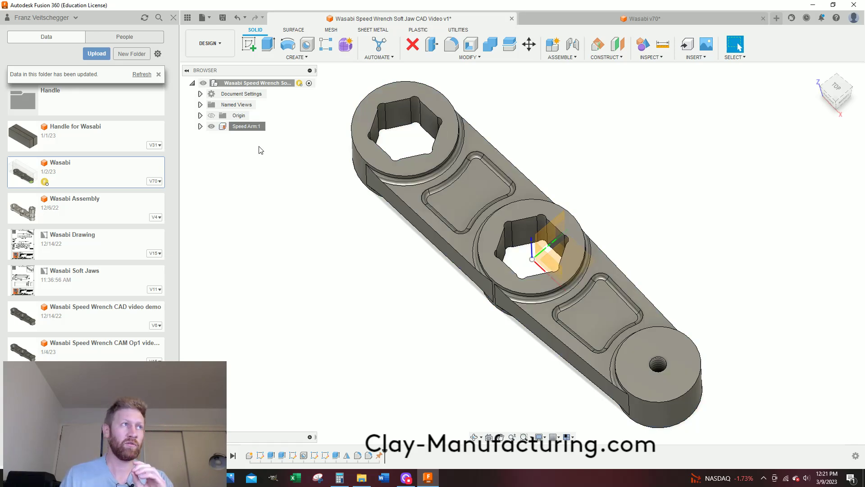
Create an internal, activated component named "Soft Jaws" under the root assembly.
right_click(266, 83)
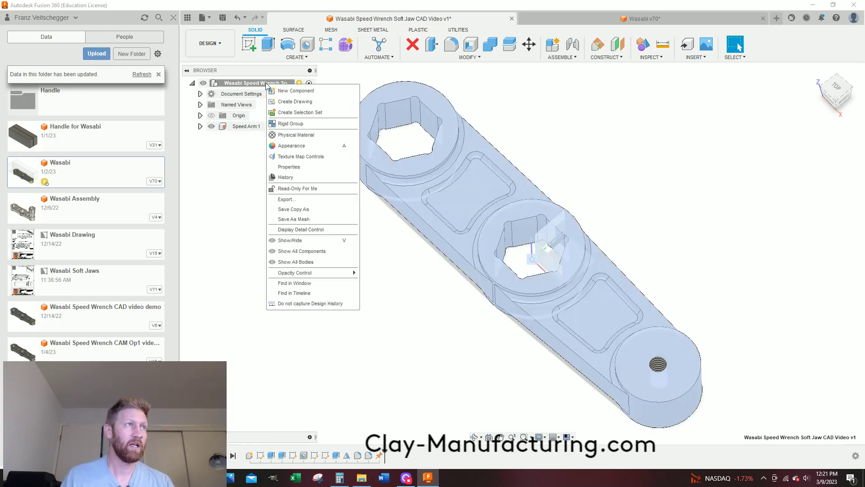
click(284, 89)
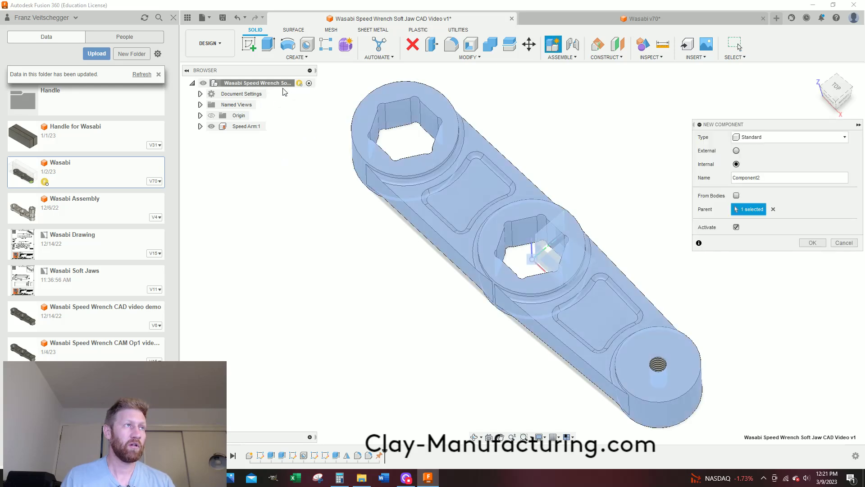
double_click(777, 180)
text(Soft Jaws)
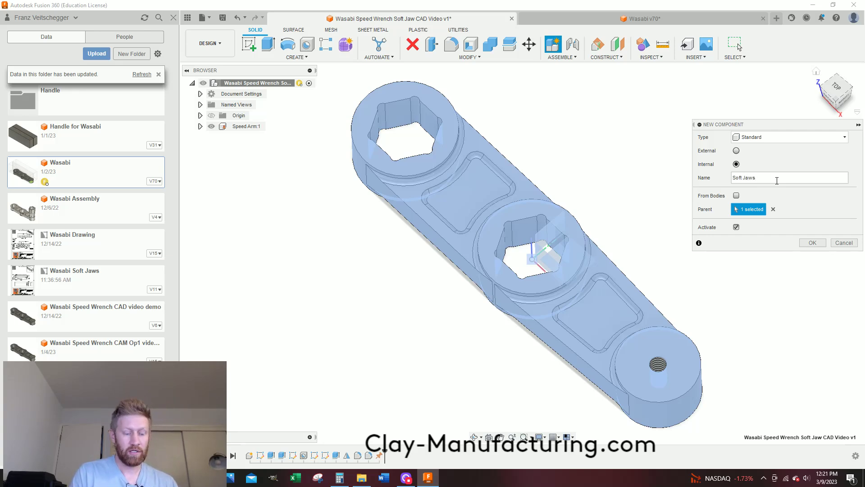
key(Return)
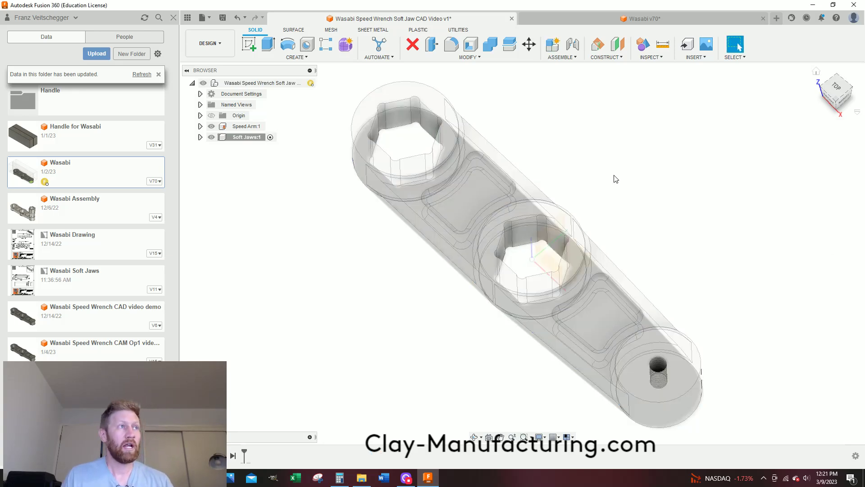
Start a sketch in the Soft Jaws component on the top face of the wrench's hexagonal end boss.
shift+middle_drag(400, 228, 721, 234)
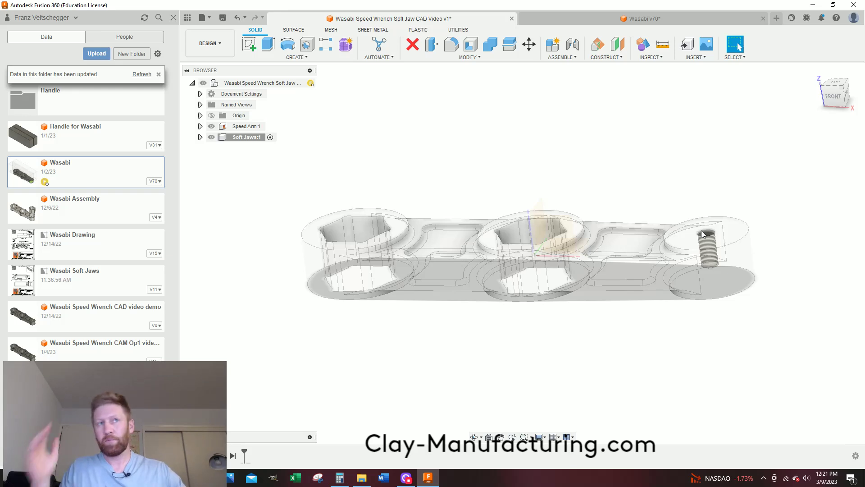
shift+middle_drag(537, 251, 539, 265)
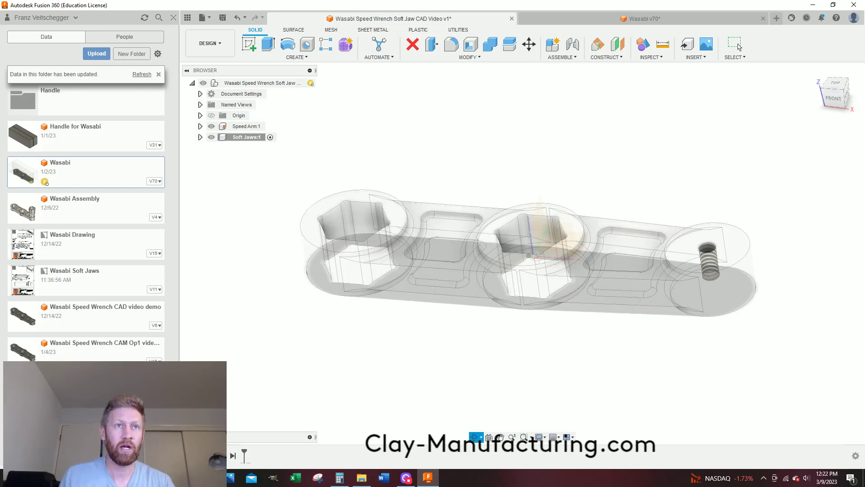
click(739, 47)
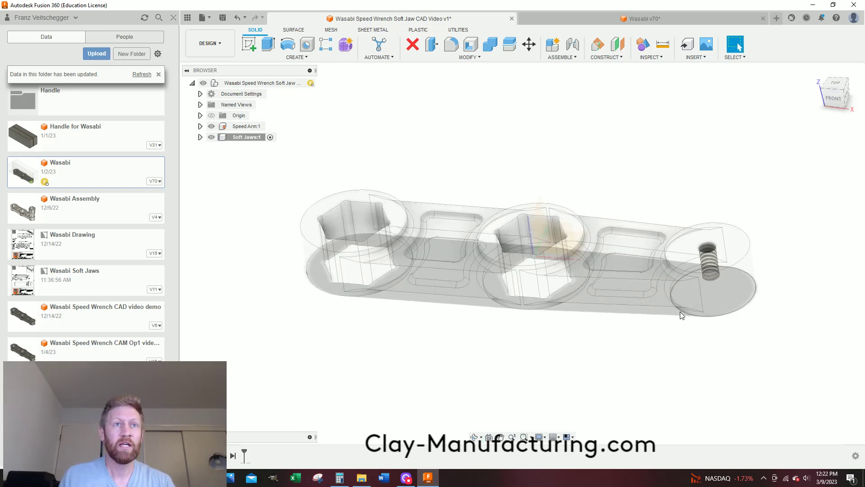
click(837, 86)
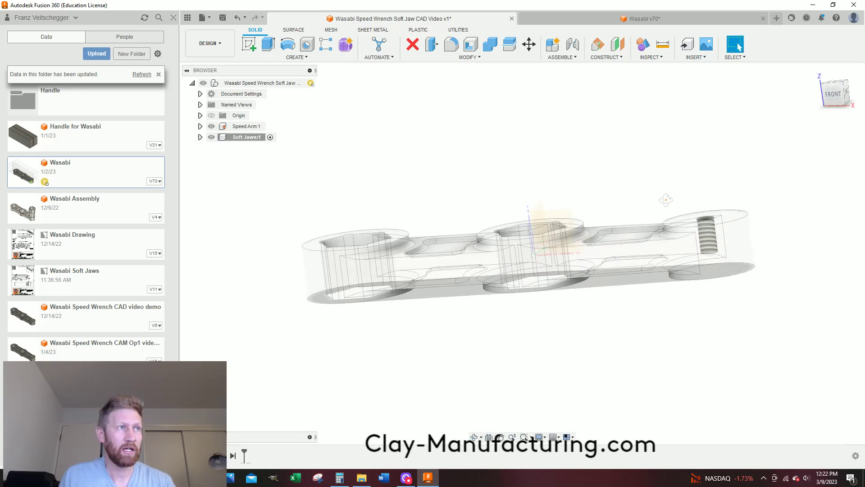
shift+middle_drag(380, 149, 382, 164)
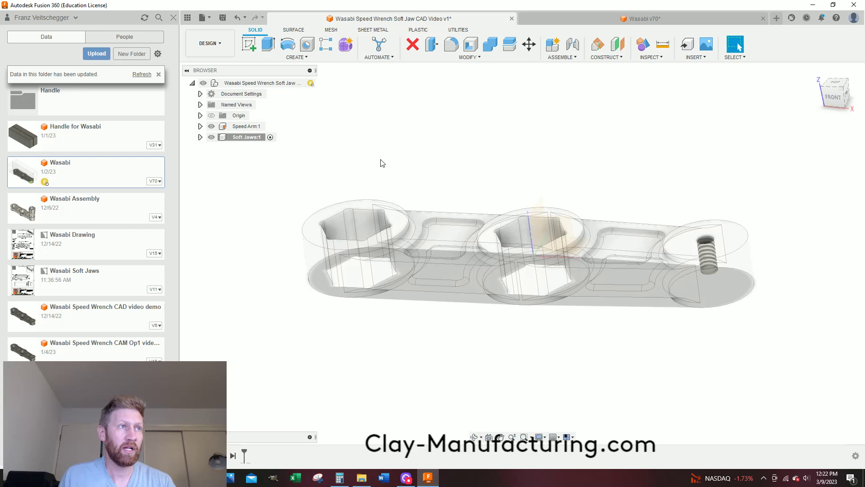
scroll(324, 214, up, 5)
scroll(327, 217, up, 2)
click(326, 216)
right_click(327, 217)
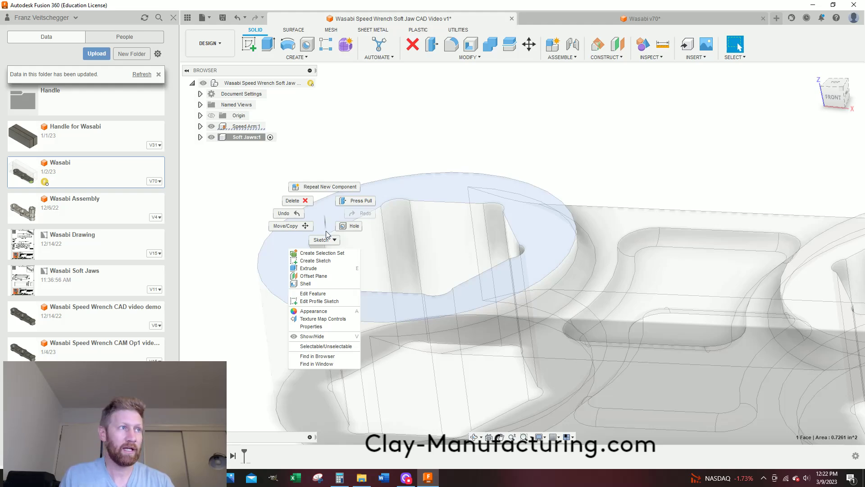
click(325, 260)
scroll(488, 274, down, 6)
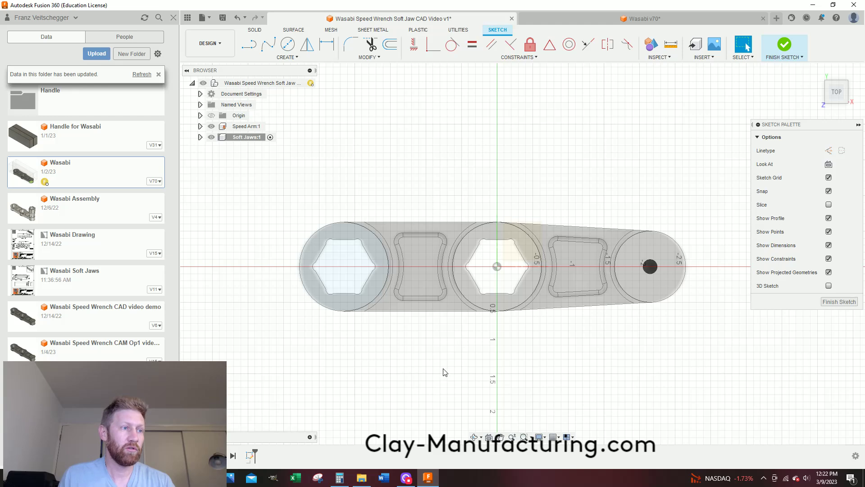
Consult the Wasabi Soft Jaws drawing, then sketch two long two-point rectangles along the wrench's upper and lower sides, the upper about 5.1 in long.
click(233, 478)
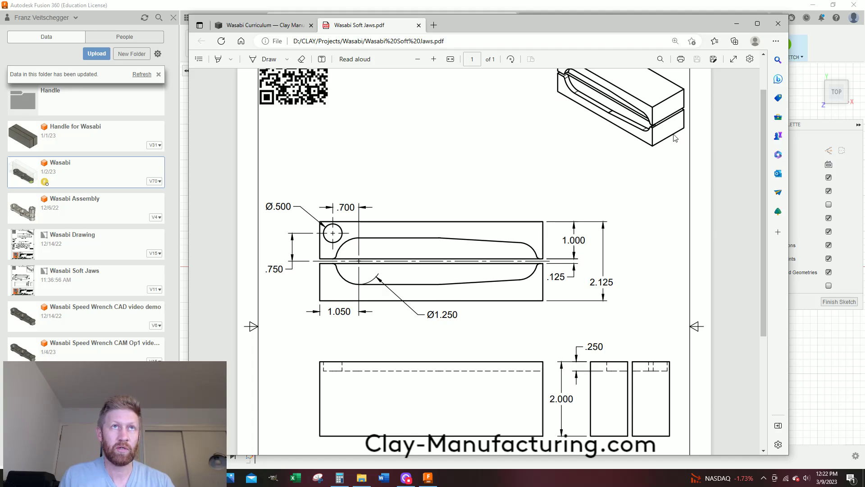
click(736, 24)
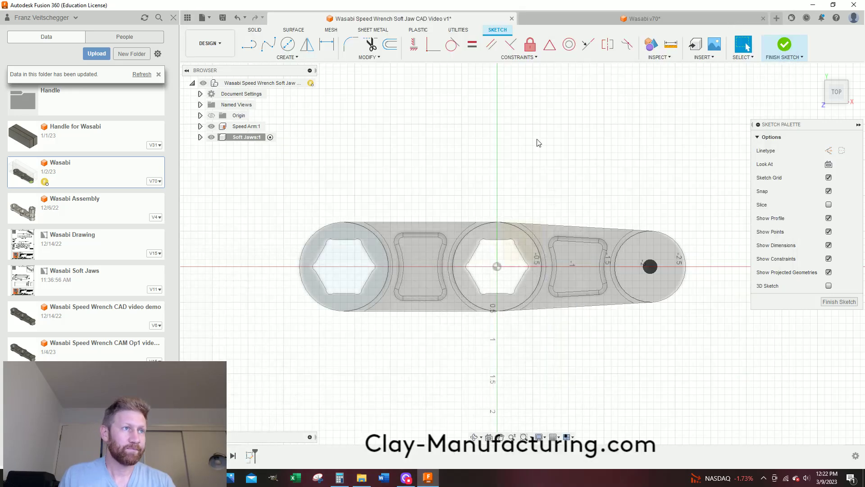
click(288, 58)
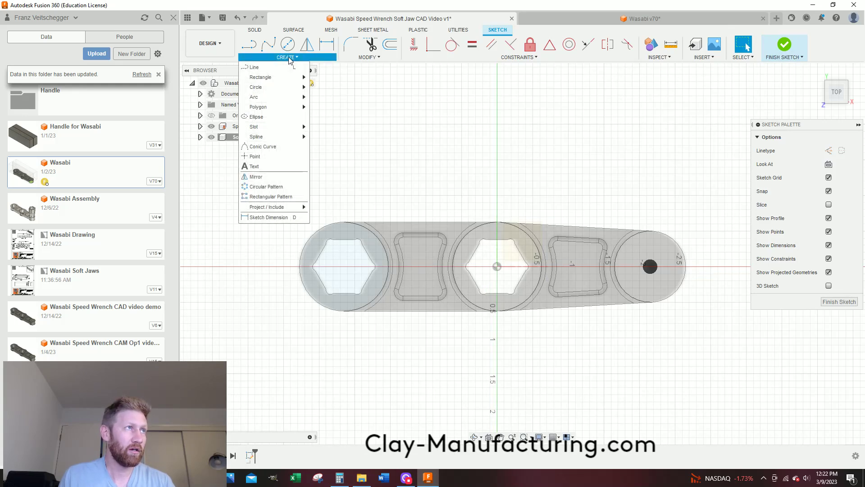
mouse_move(289, 77)
click(345, 77)
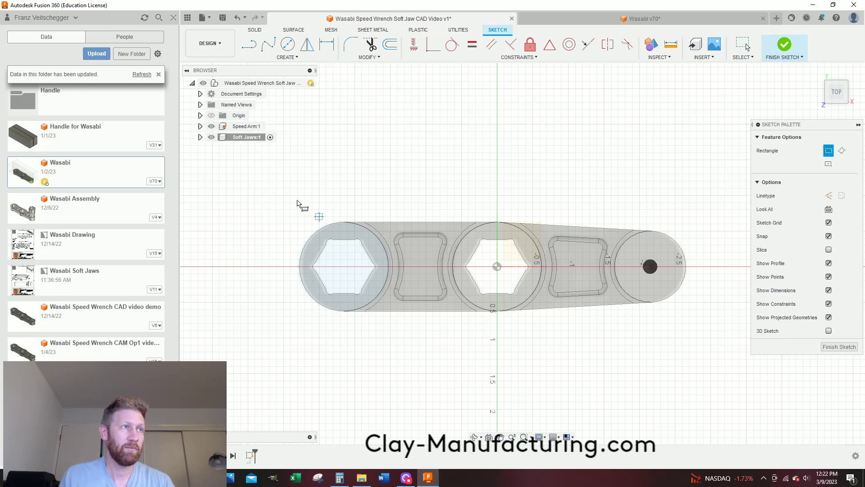
click(319, 168)
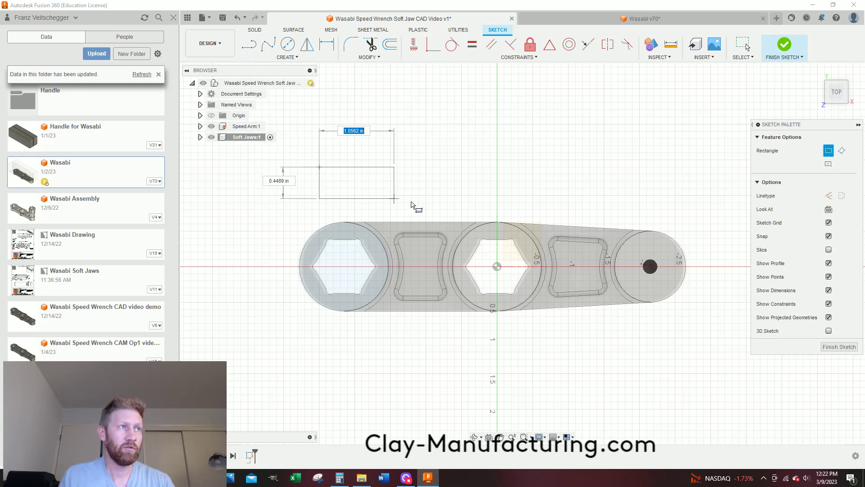
click(682, 245)
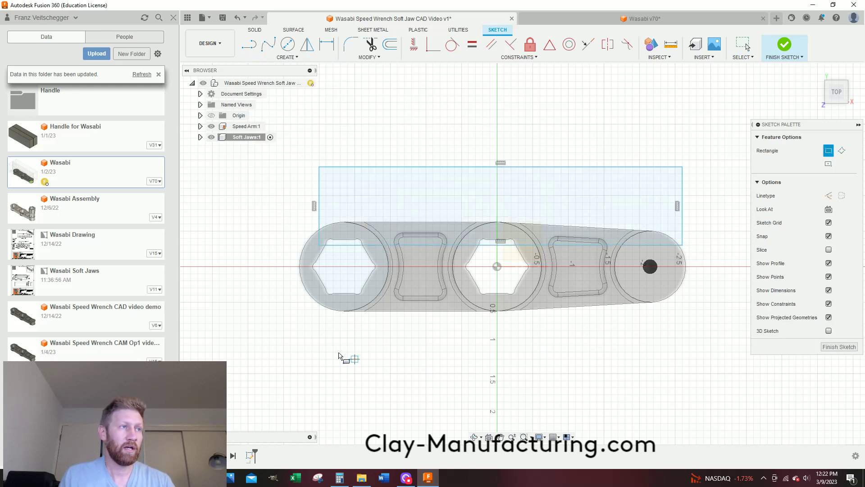
click(291, 310)
click(732, 366)
Dimension the upper rectangle to 6 in long and 1 in high.
key(d)
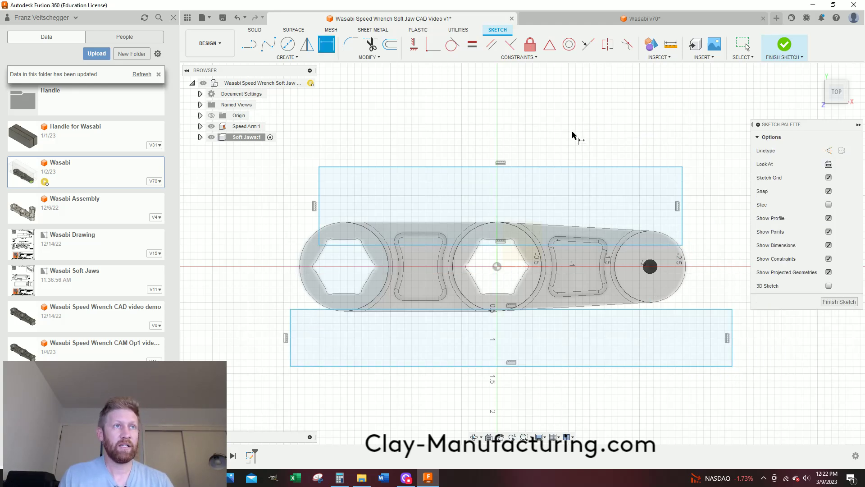
click(549, 167)
click(547, 136)
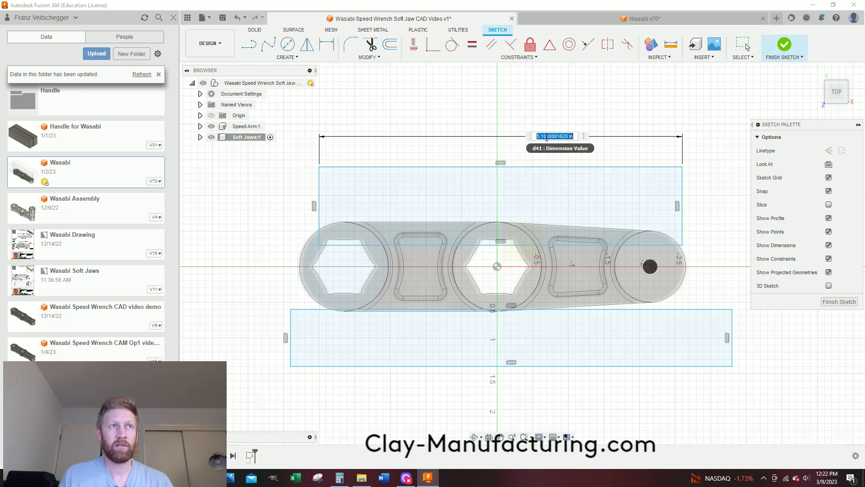
text(6)
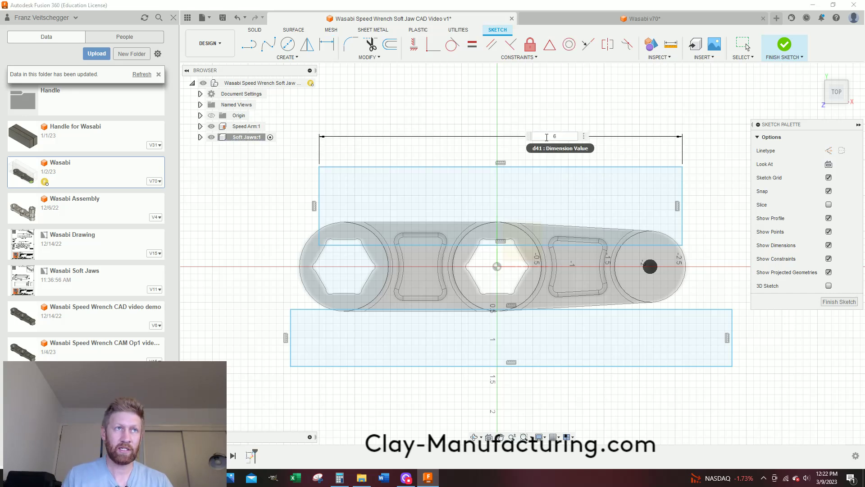
key(Return)
scroll(280, 198, down, 2)
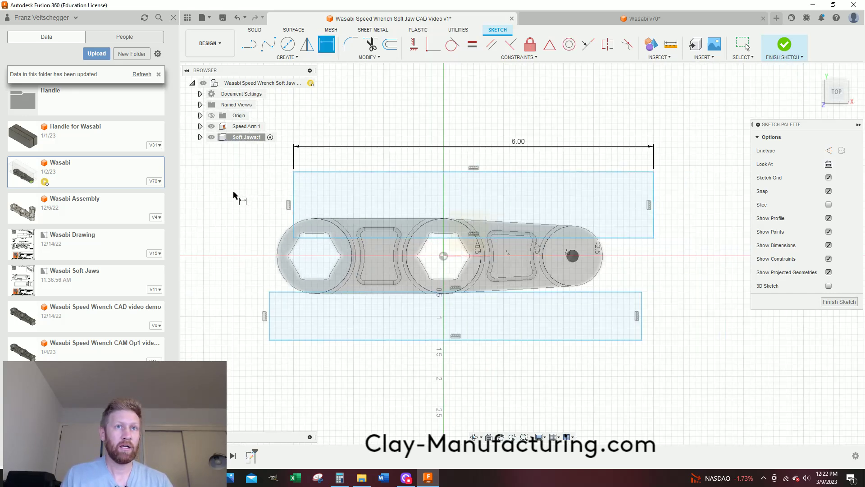
click(293, 198)
click(259, 198)
text(1)
key(Return)
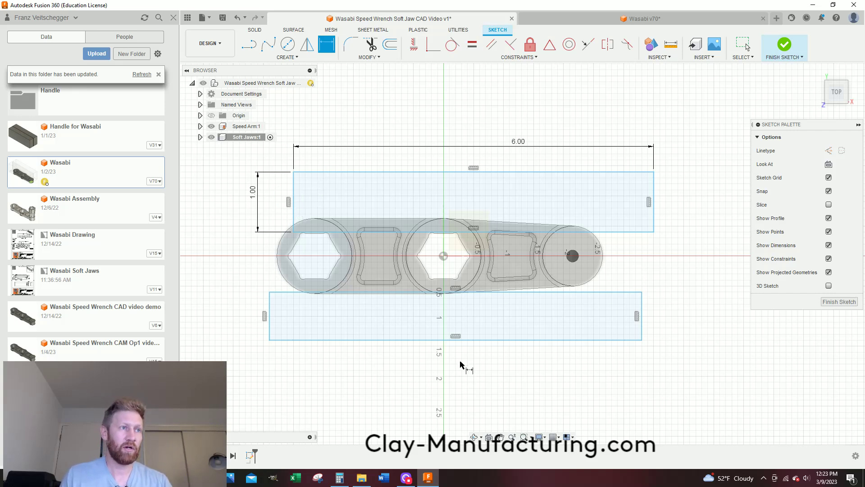
Dimension the lower rectangle's length and height, linking them to the upper rectangle's length d41 and height d42.
click(466, 341)
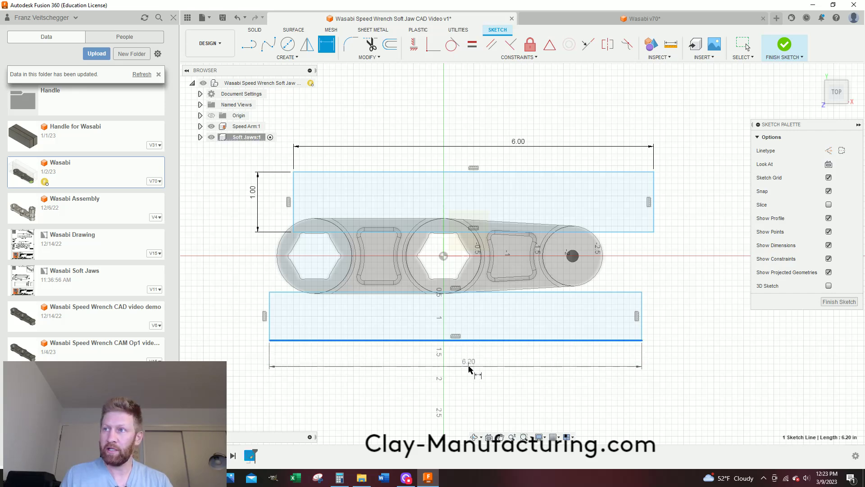
click(471, 394)
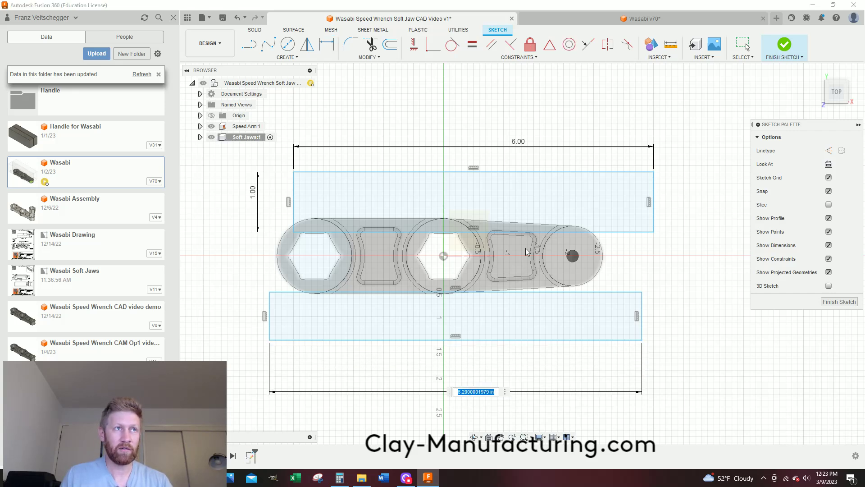
click(518, 142)
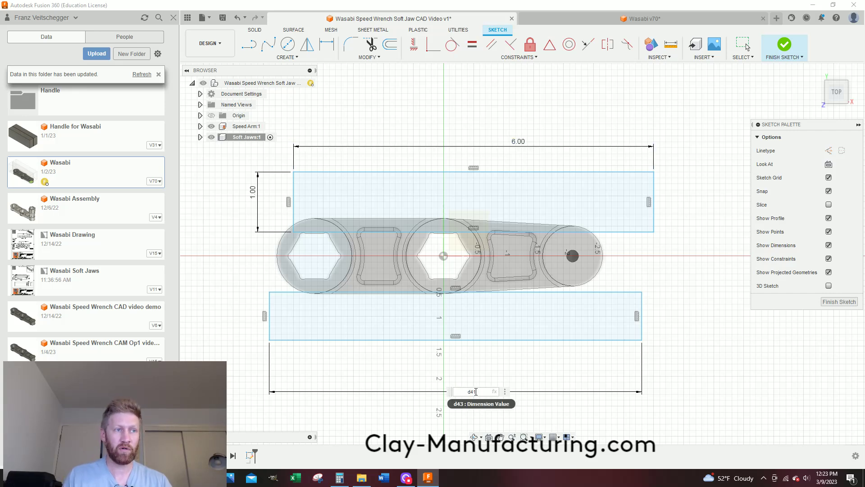
key(Return)
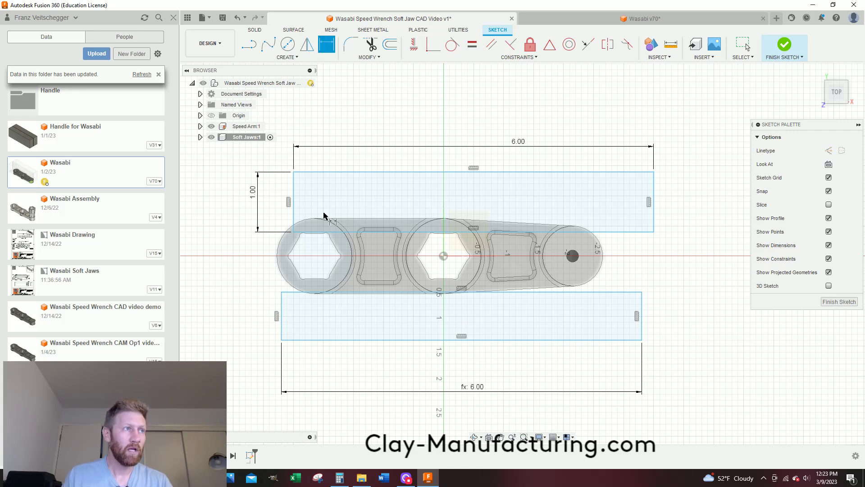
click(283, 319)
click(245, 319)
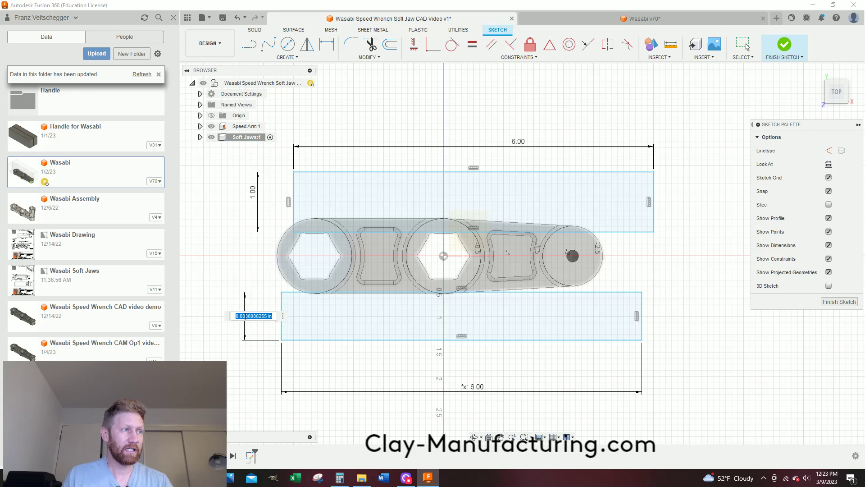
click(252, 194)
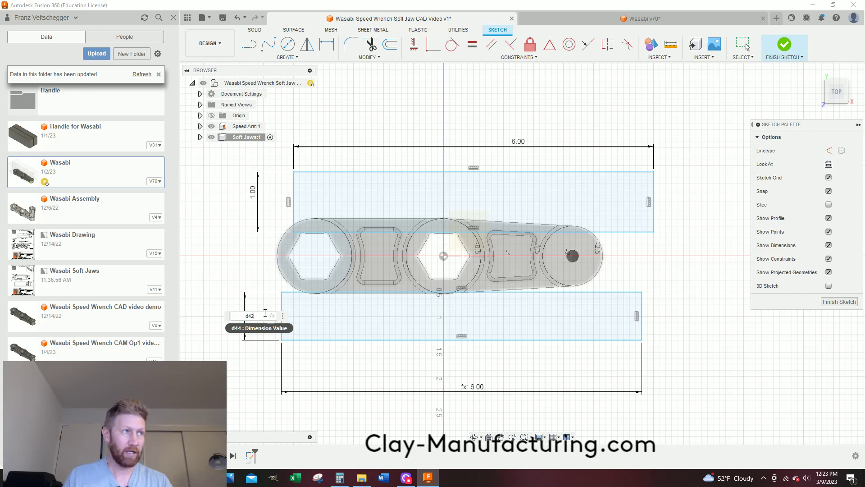
key(Return)
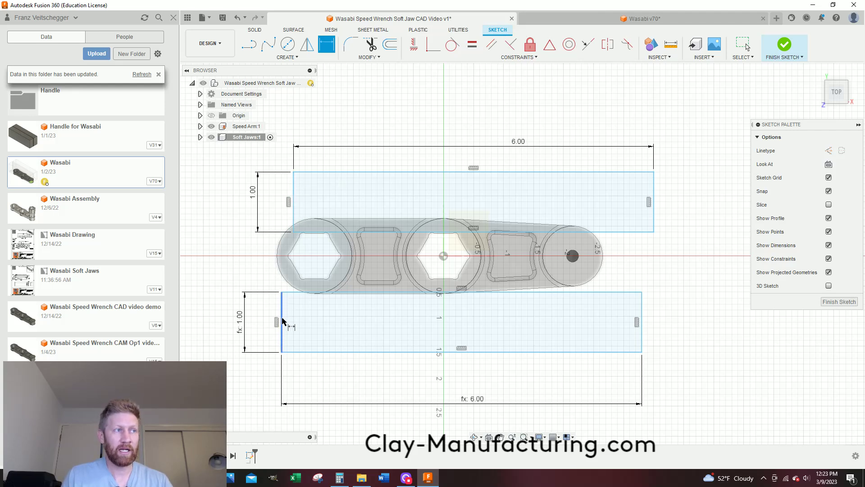
Make the left edges of both rectangles collinear, and move the upper rectangle clear above the wrench with its left edge near the wrench's end.
click(592, 45)
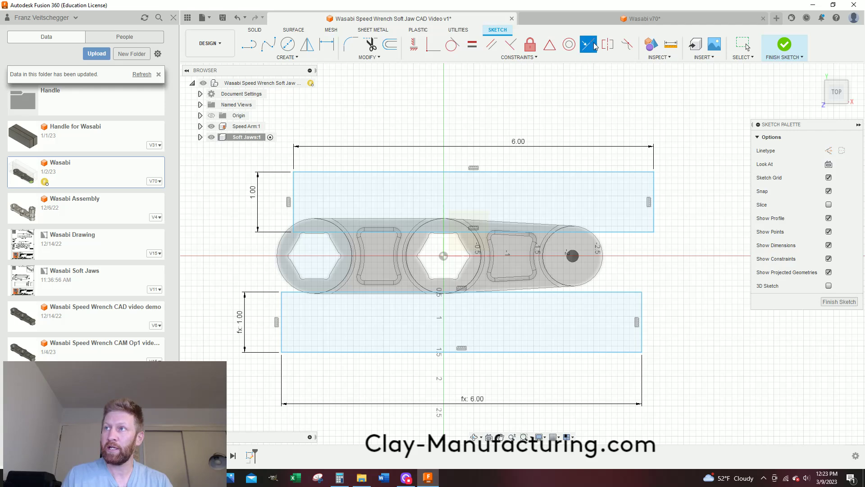
click(293, 189)
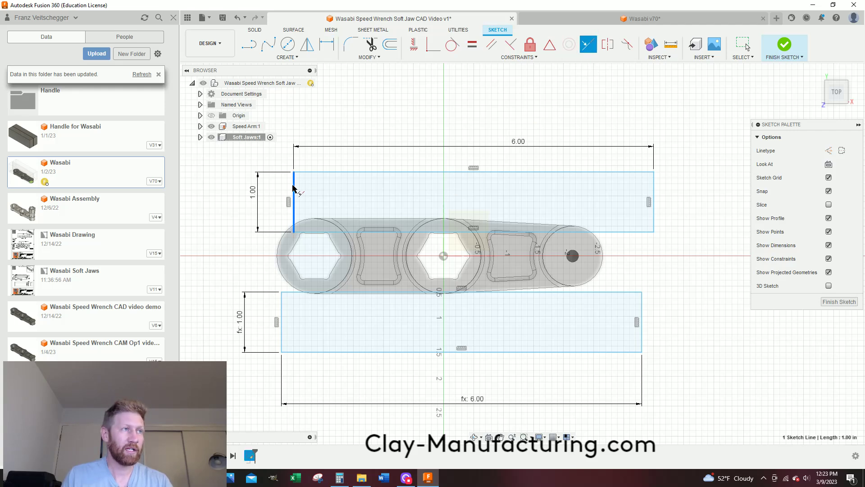
click(280, 311)
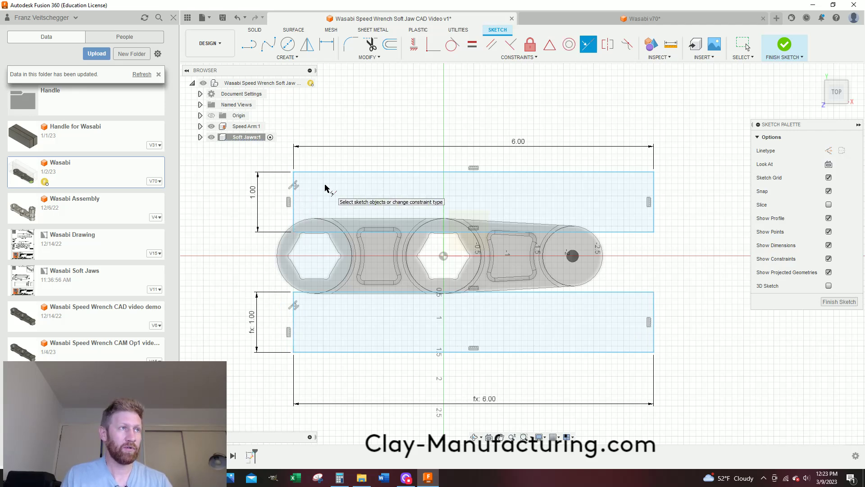
key(Escape)
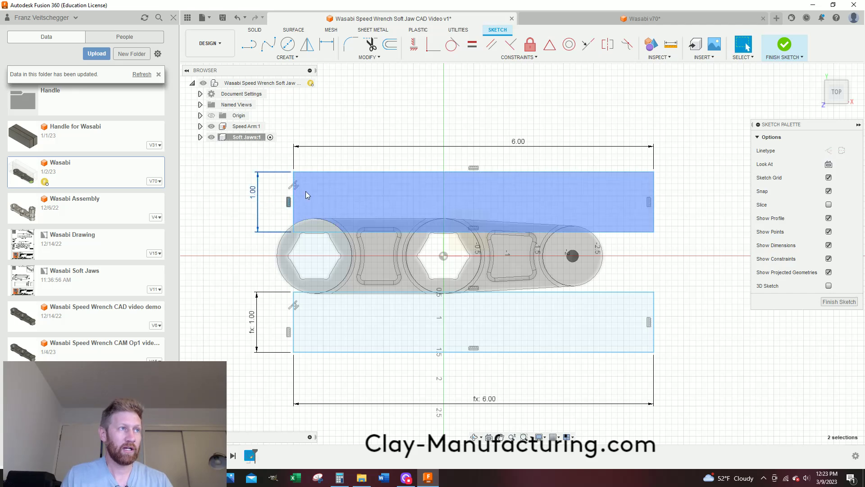
drag(293, 203, 277, 189)
scroll(617, 193, up, 2)
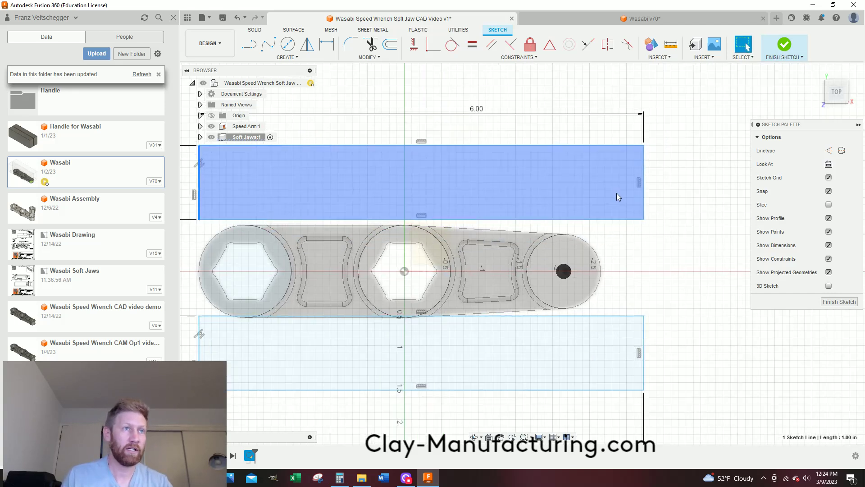
scroll(610, 192, down, 3)
scroll(460, 239, up, 1)
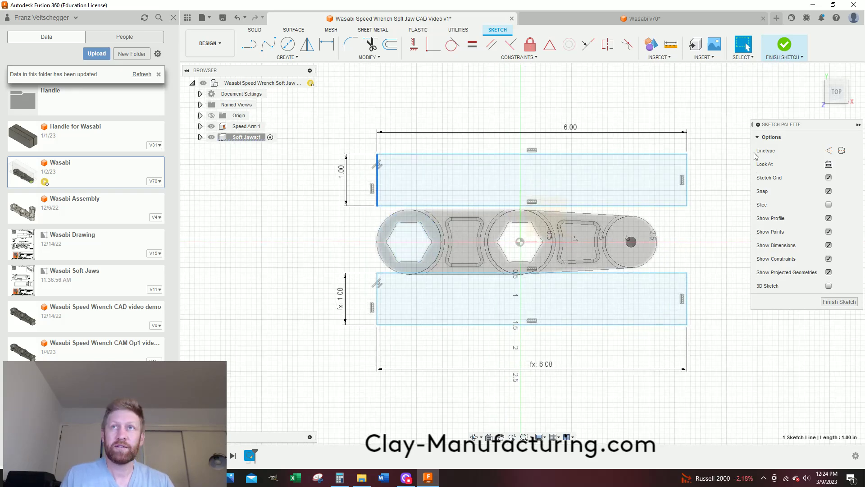
Consult the Wasabi Soft Jaws drawing for the jaw gap, then dimension the upper rectangle's lower edge .125/2 in from the sketch origin.
key(alt+Tab)
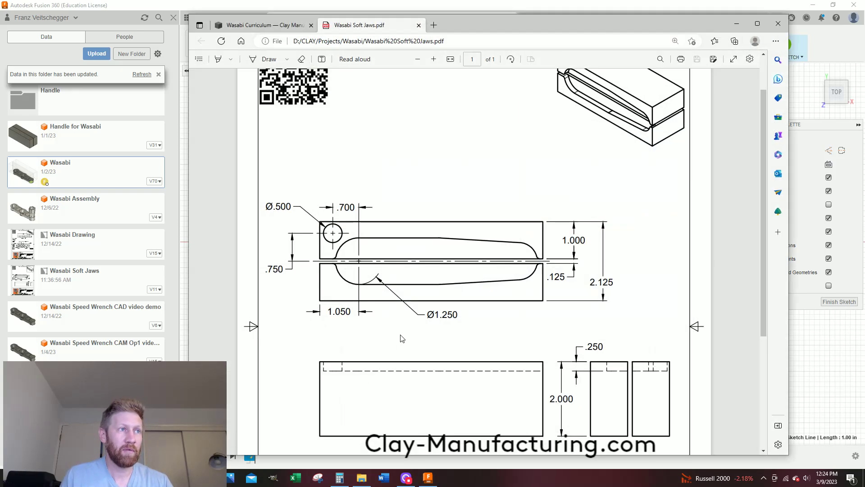
scroll(360, 245, down, 1)
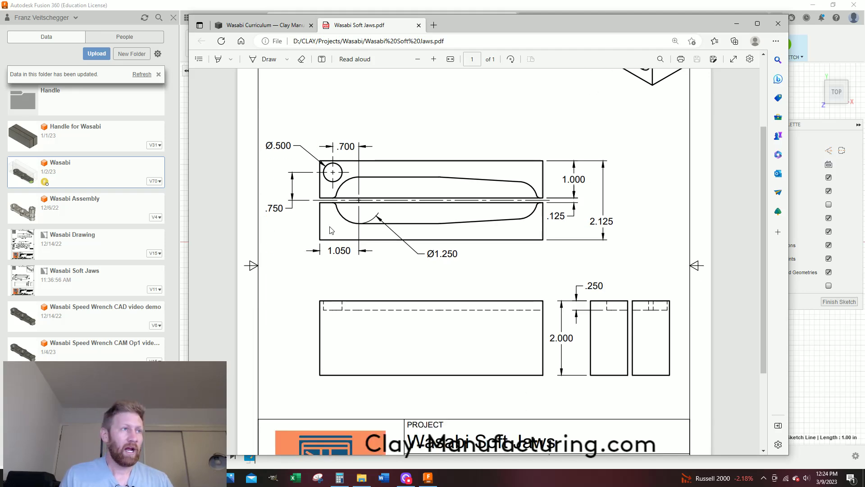
ctrl+scroll(283, 183, up, 1)
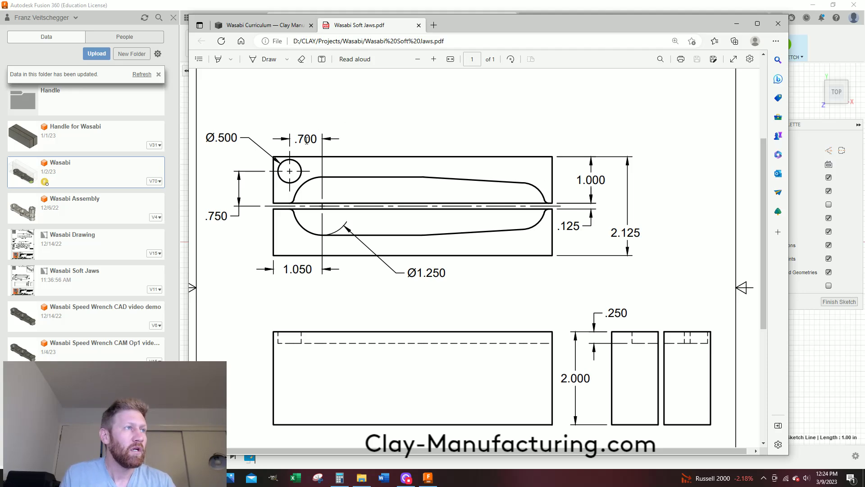
drag(505, 23, 581, 66)
click(568, 15)
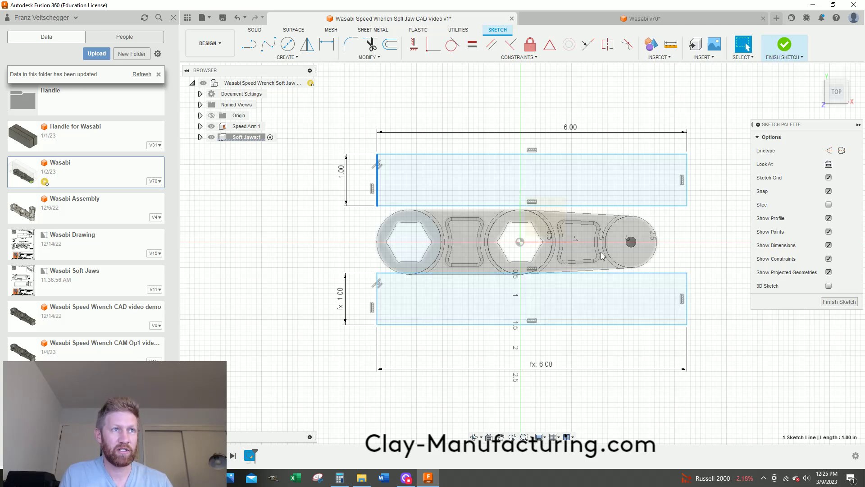
key(d)
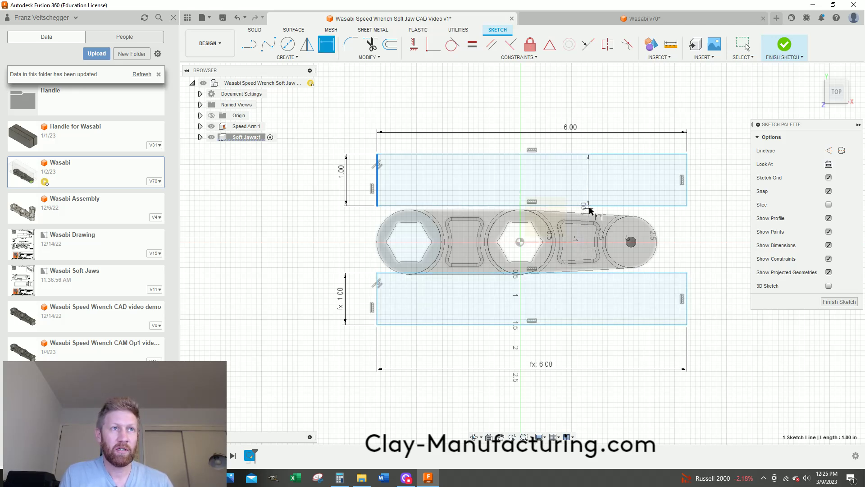
click(590, 205)
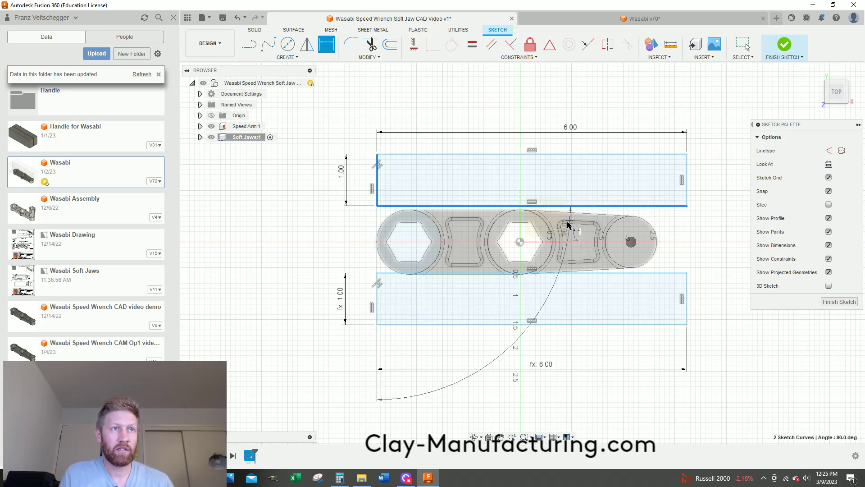
click(520, 242)
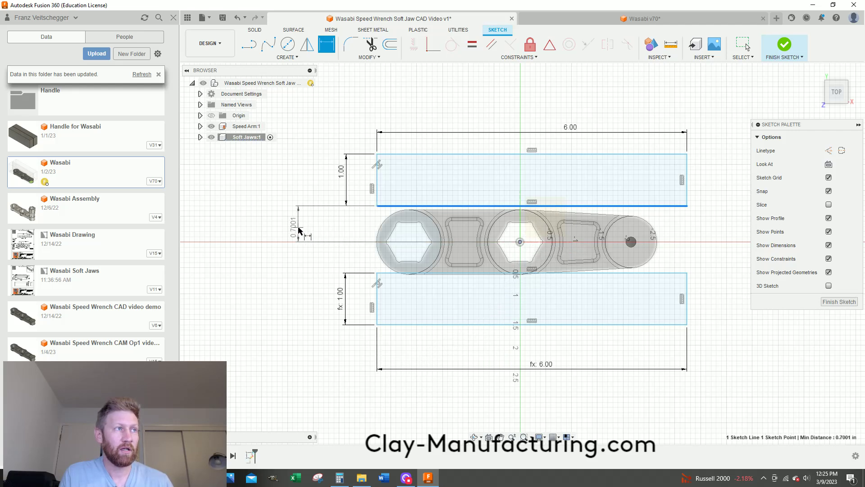
click(297, 225)
key(BackSpace)
text(.125/2)
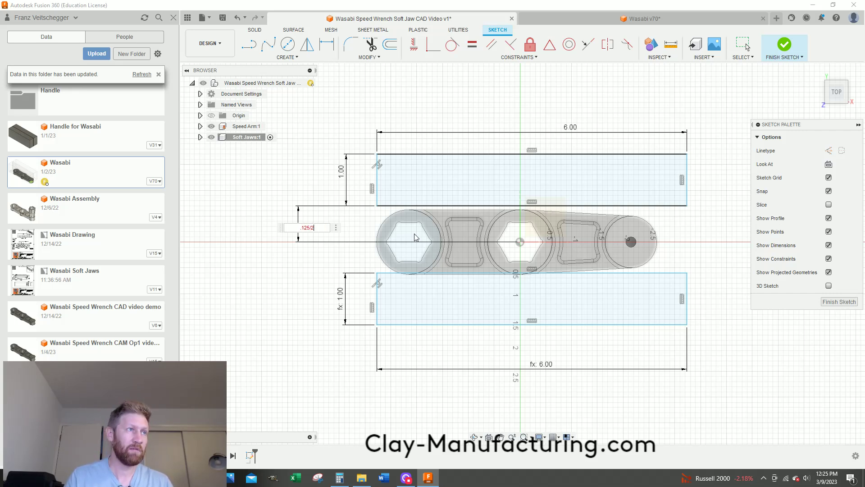
key(Return)
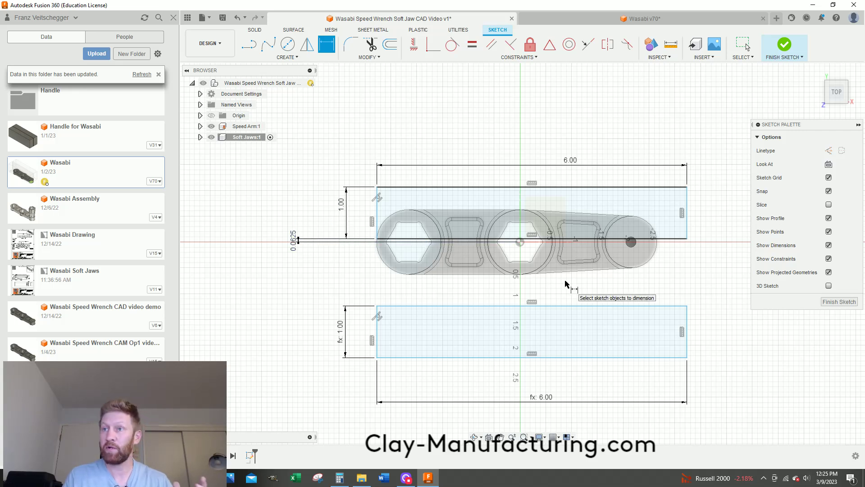
Dimension the lower rectangle's upper edge from the sketch origin, linking it to the upper rectangle's half-gap dimension d45.
click(530, 242)
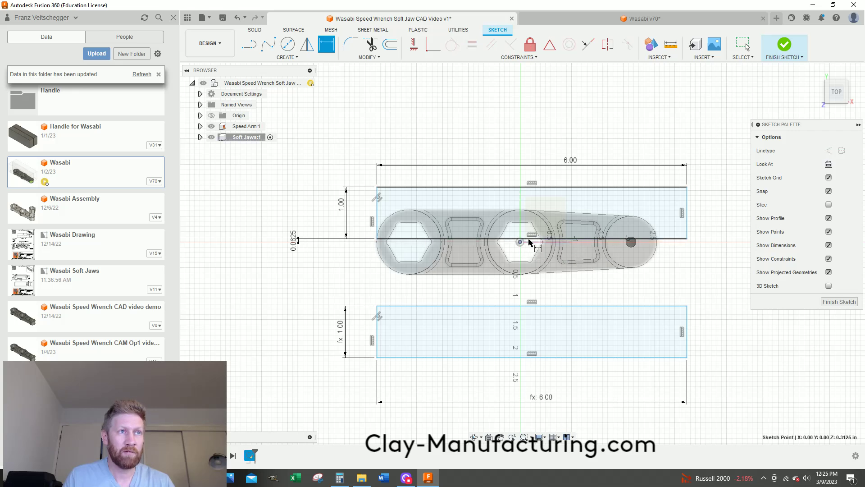
click(532, 307)
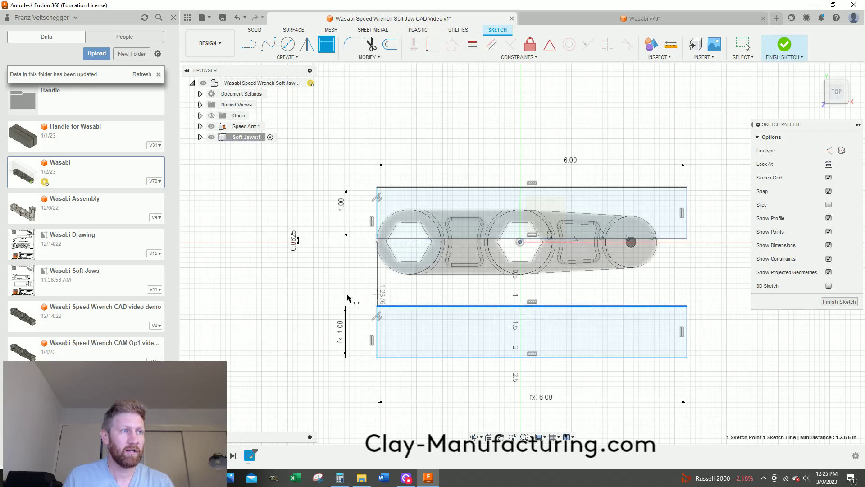
click(309, 298)
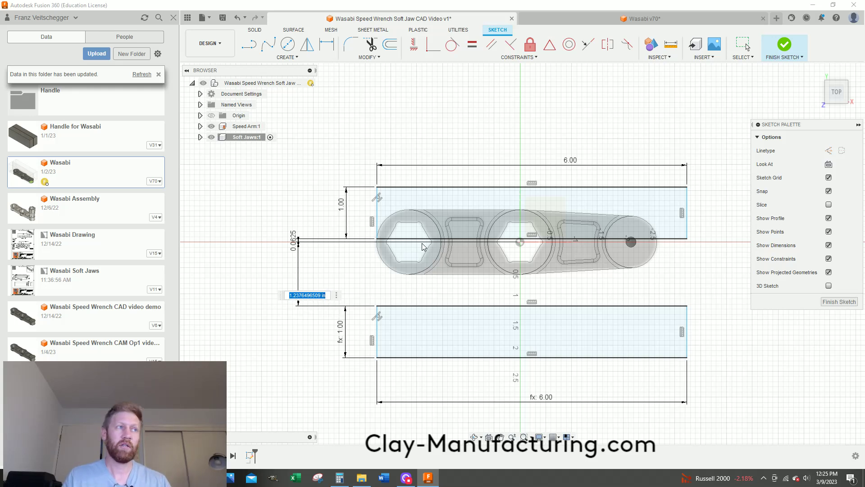
click(293, 235)
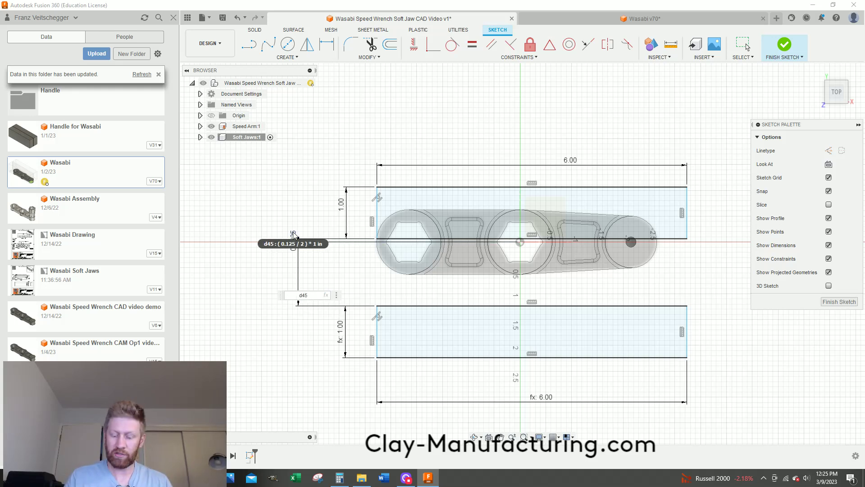
key(Return)
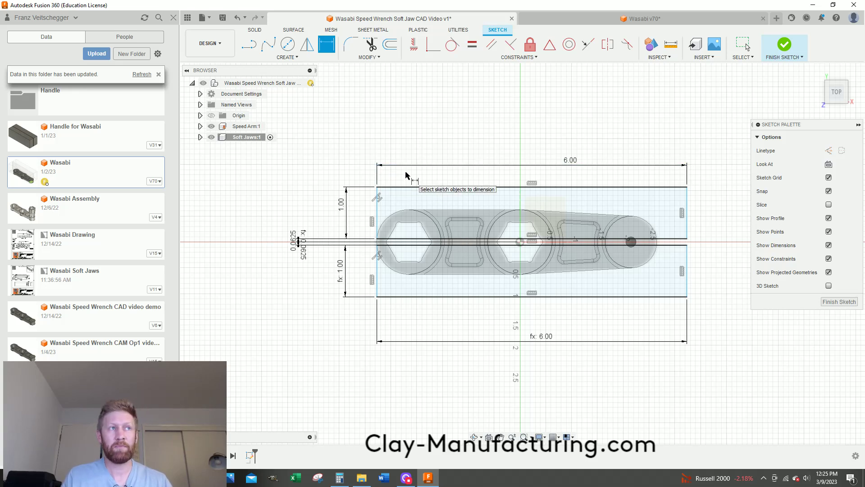
key(Escape)
Shift both jaw rectangles sideways so their left edge sits slightly beyond the wrench's left hexagonal end.
click(378, 209)
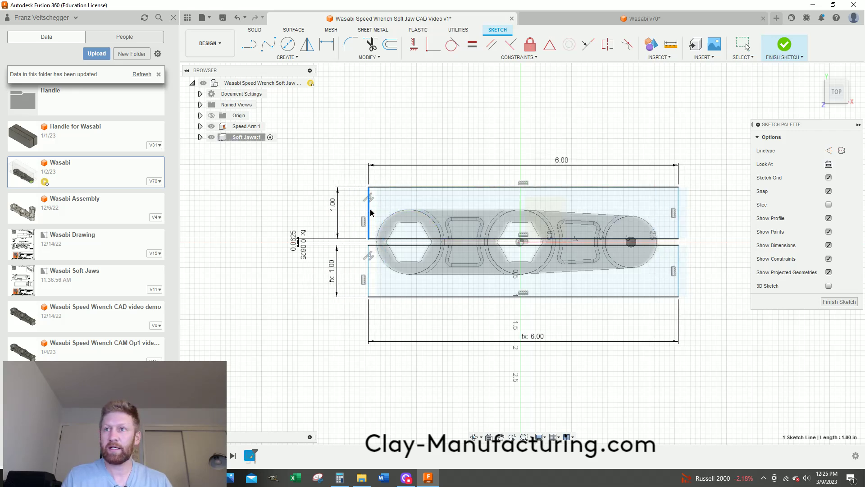
scroll(368, 217, up, 2)
scroll(368, 218, down, 2)
scroll(390, 214, up, 4)
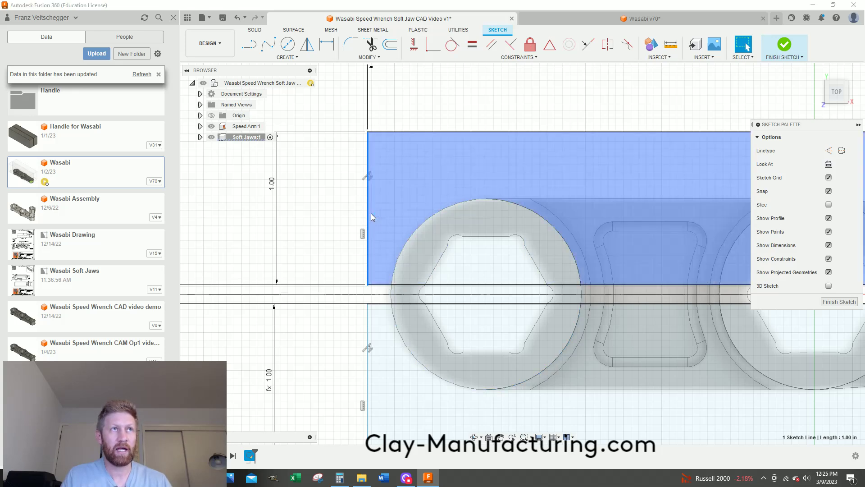
scroll(350, 194, down, 1)
scroll(364, 204, down, 2)
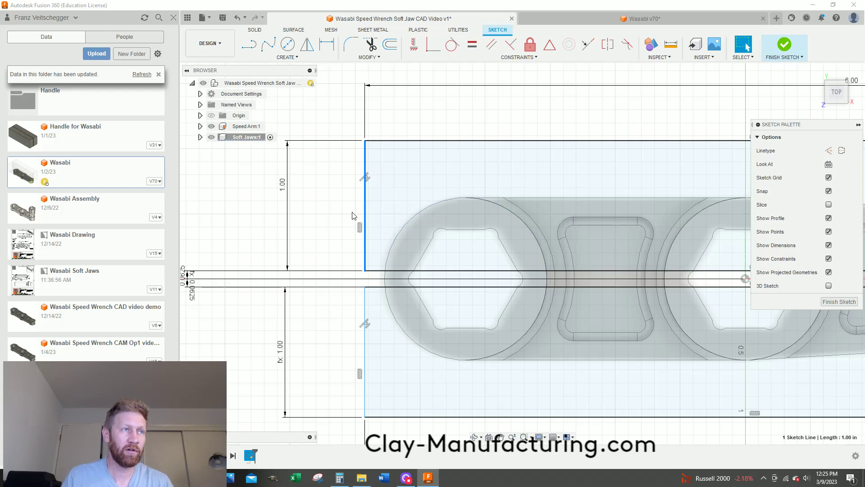
Consult the Wasabi v70 model and the Soft Jaws drawing, then dimension the jaws' left edge 1.05 in from the left hex end's centre.
scroll(356, 212, up, 2)
scroll(353, 216, down, 2)
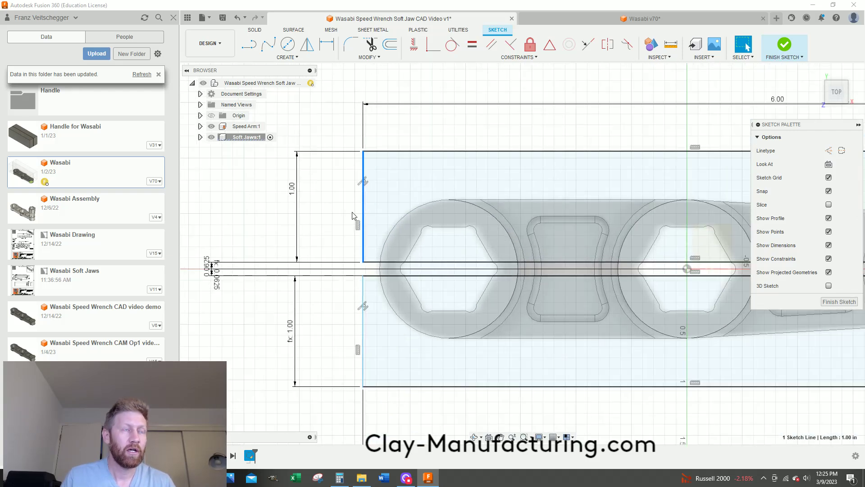
click(678, 19)
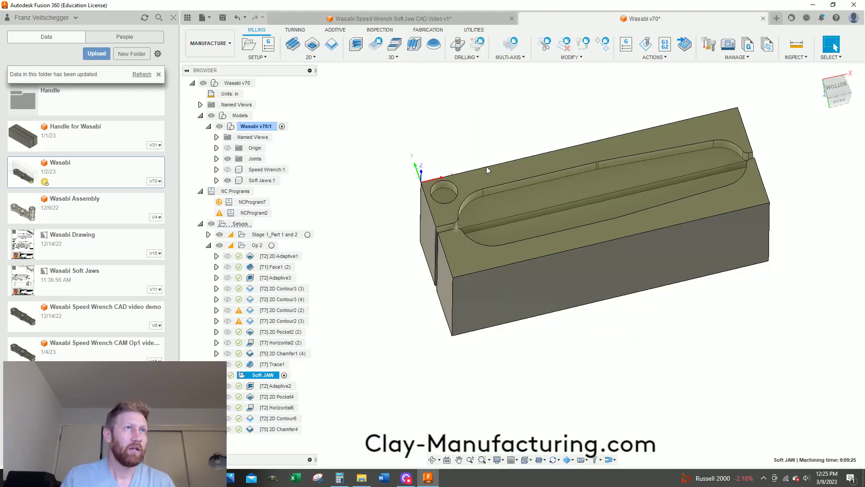
key(alt+Tab)
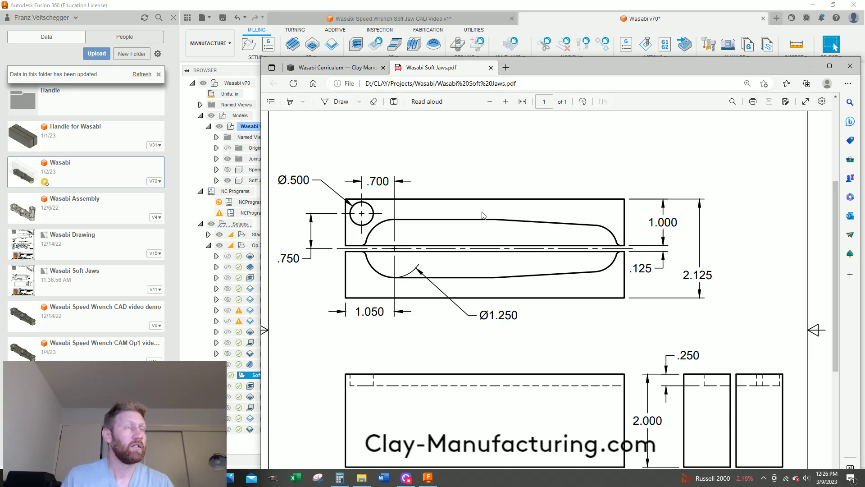
click(487, 23)
click(486, 22)
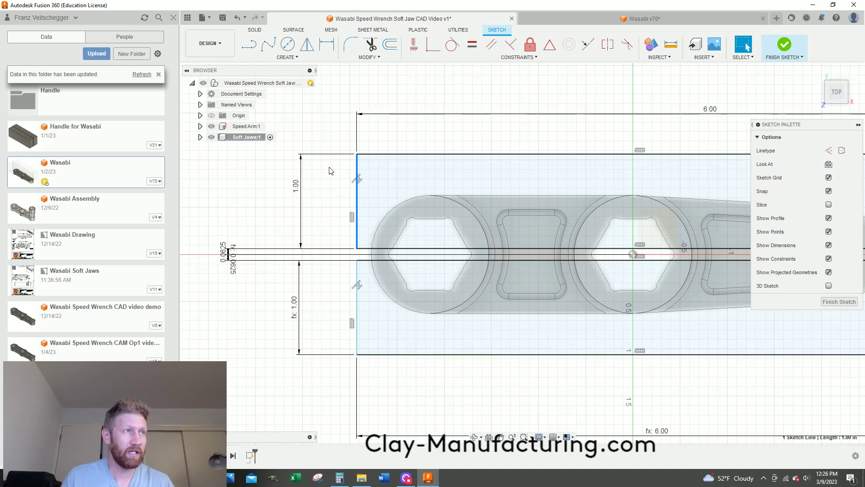
key(d)
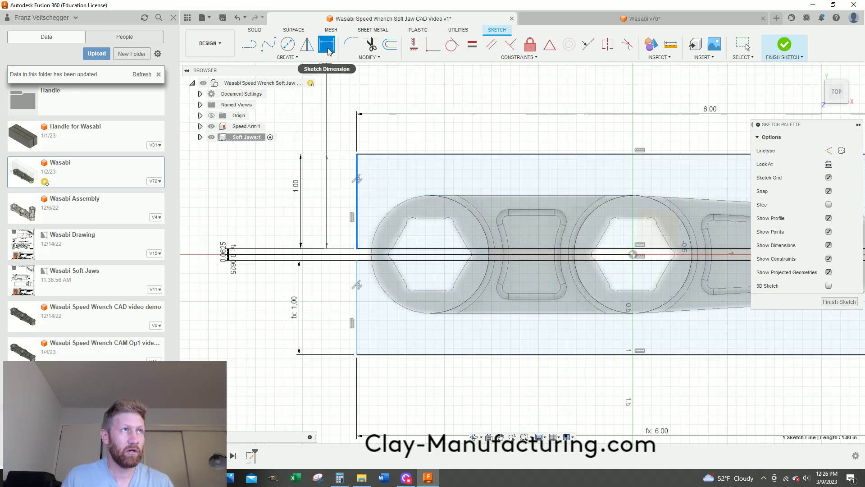
click(420, 198)
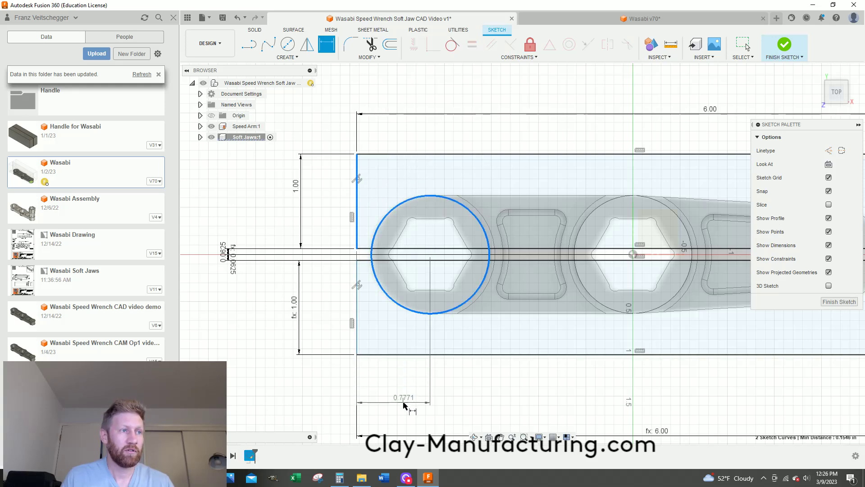
click(405, 403)
text(1.05)
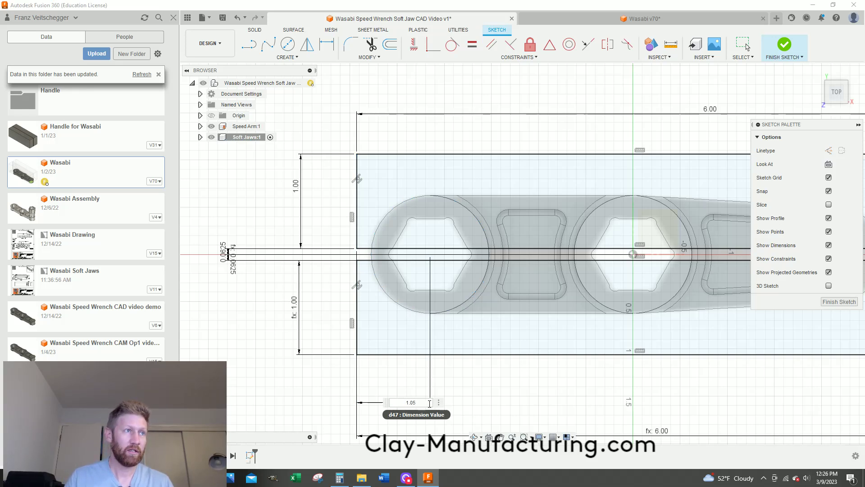
key(Return)
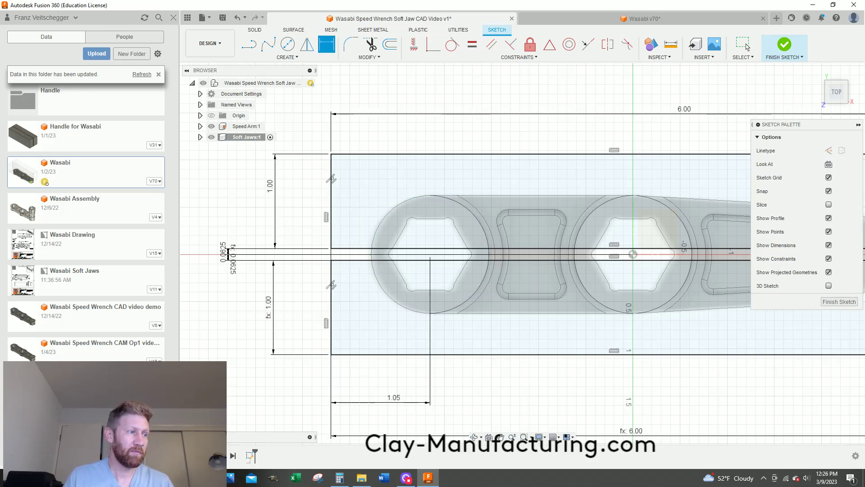
Compare the jaw layout with the Wasabi Soft Jaws drawing and examine the sketch's position relative to the wrench from several angles.
key(alt+Tab)
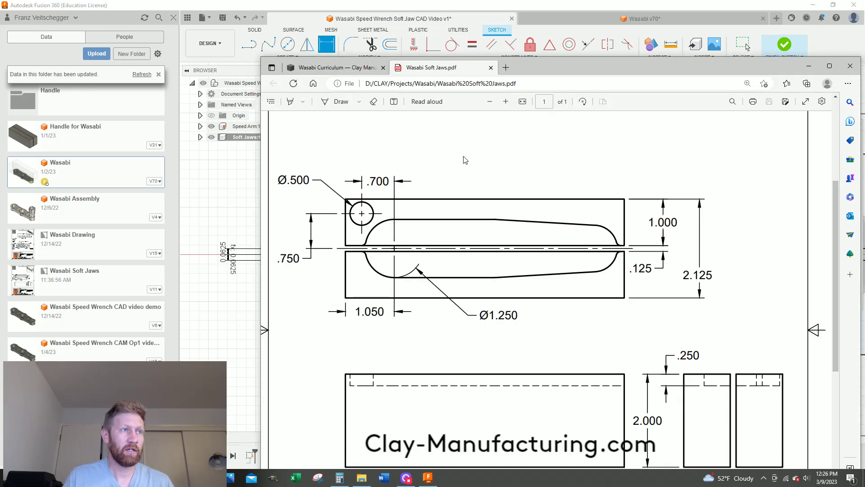
drag(549, 78, 495, 36)
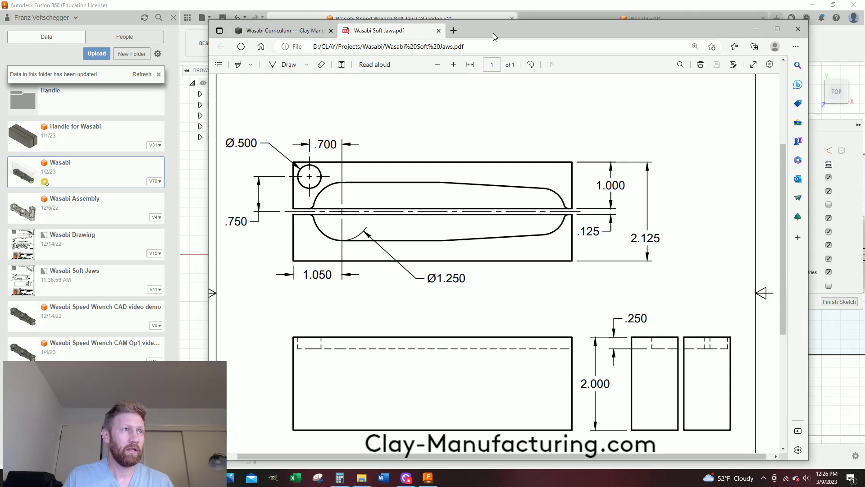
click(707, 8)
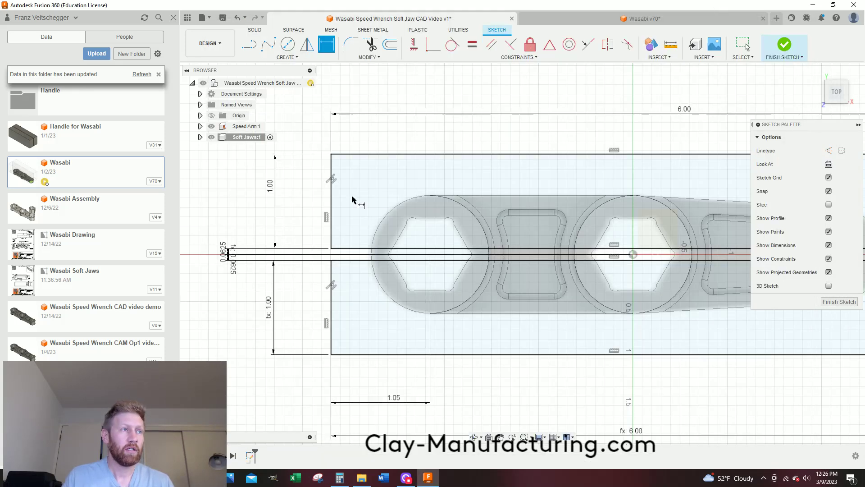
scroll(349, 195, down, 3)
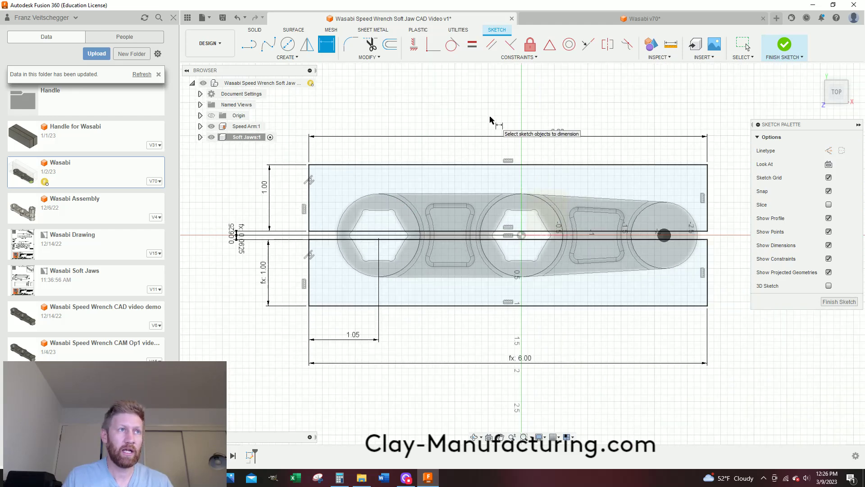
mouse_move(527, 144)
shift+middle_down()
mouse_move(525, 196)
mouse_move(514, 216)
mouse_move(536, 227)
shift+middle_up()
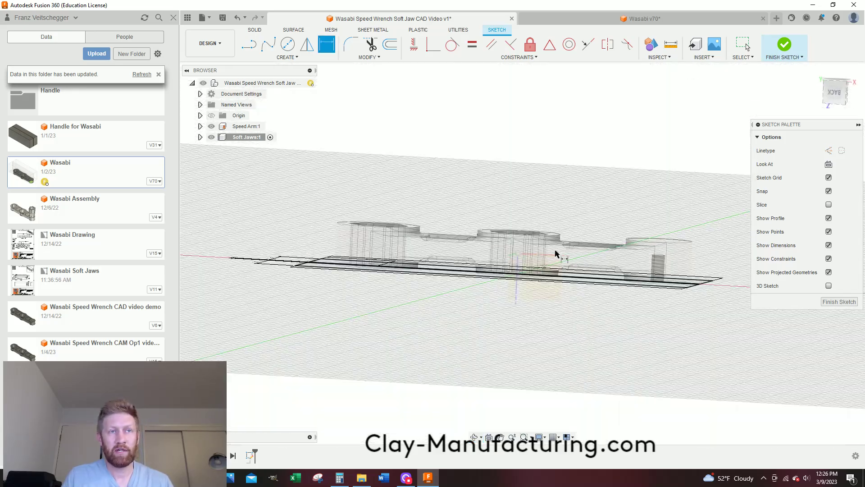
shift+middle_drag(650, 276, 643, 228)
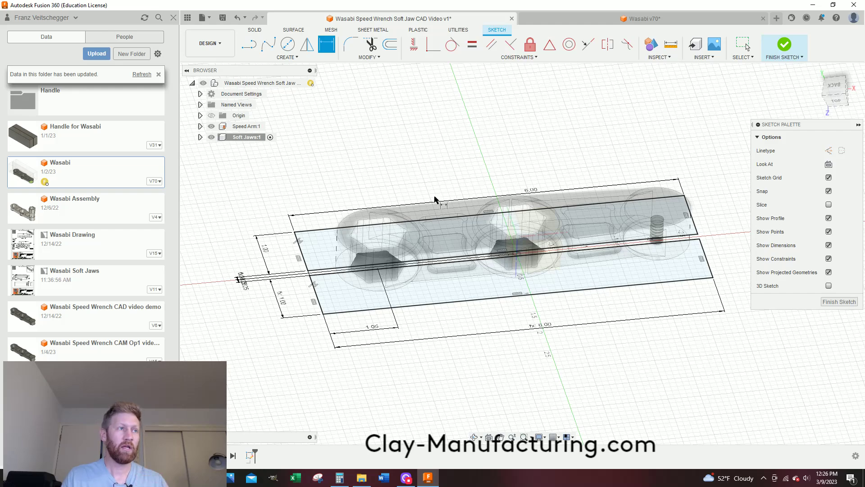
shift+middle_drag(436, 197, 439, 226)
key(d)
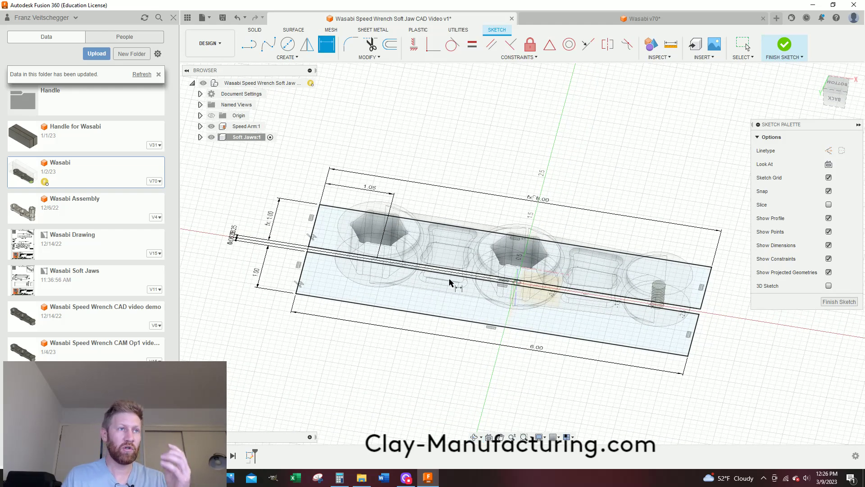
mouse_move(425, 297)
shift+middle_down()
mouse_move(472, 250)
mouse_move(490, 262)
mouse_move(473, 237)
shift+middle_up()
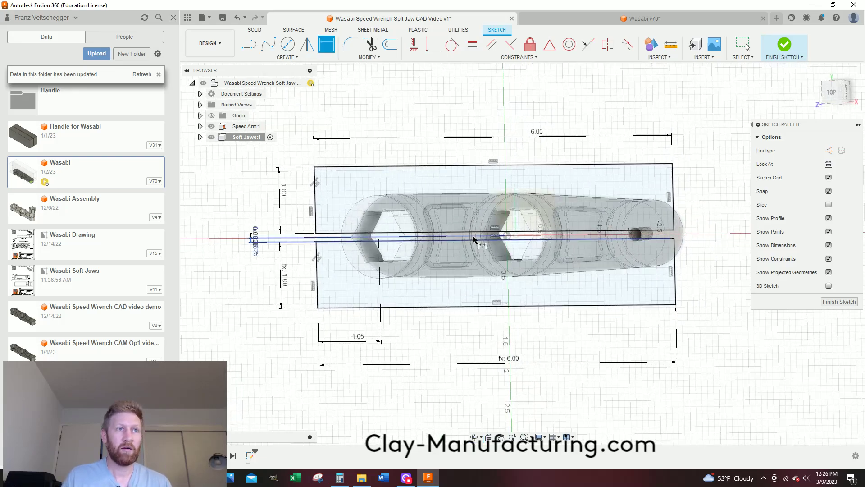
Finish the sketch and extrude all profiles of both jaw rectangles 2 in away from the wrench as new bodies.
click(839, 302)
click(268, 44)
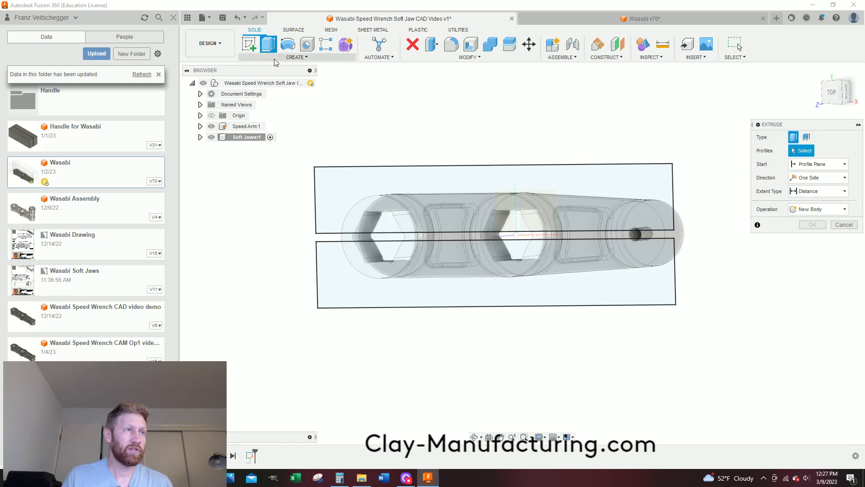
click(339, 190)
click(364, 211)
click(528, 233)
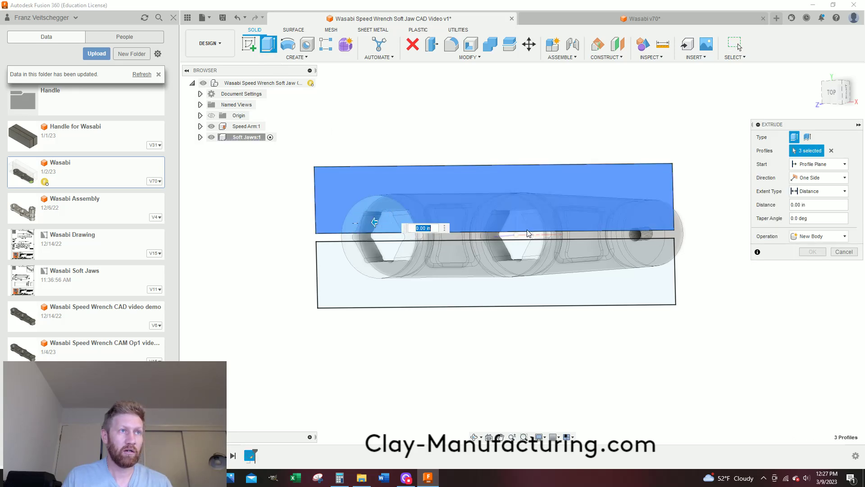
shift+middle_drag(523, 195, 600, 200)
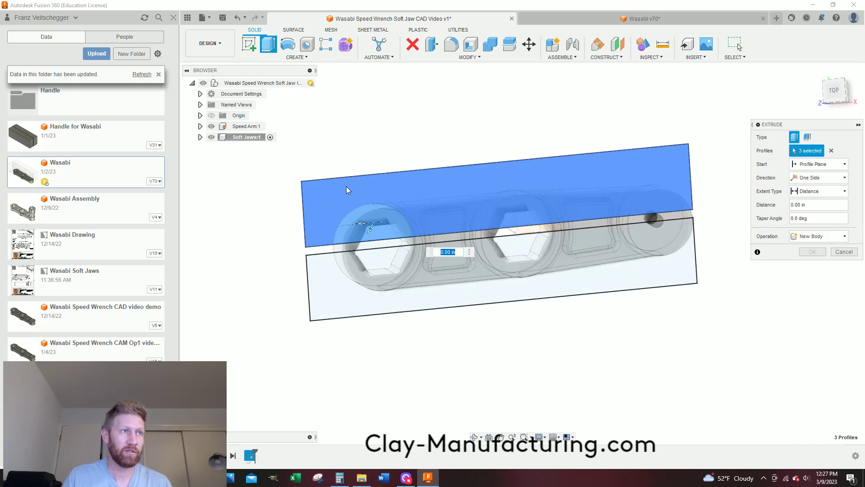
click(359, 272)
click(340, 278)
click(320, 298)
shift+middle_drag(564, 272, 542, 184)
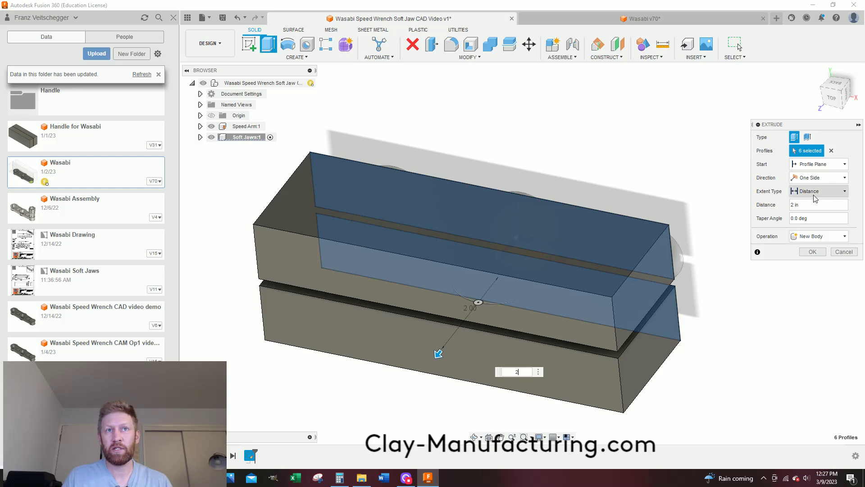
shift+middle_drag(595, 170, 648, 251)
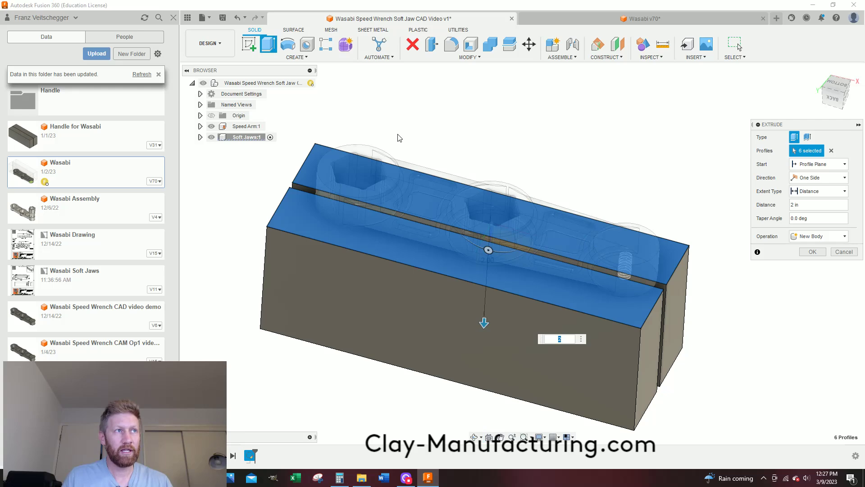
shift+middle_drag(392, 267, 392, 247)
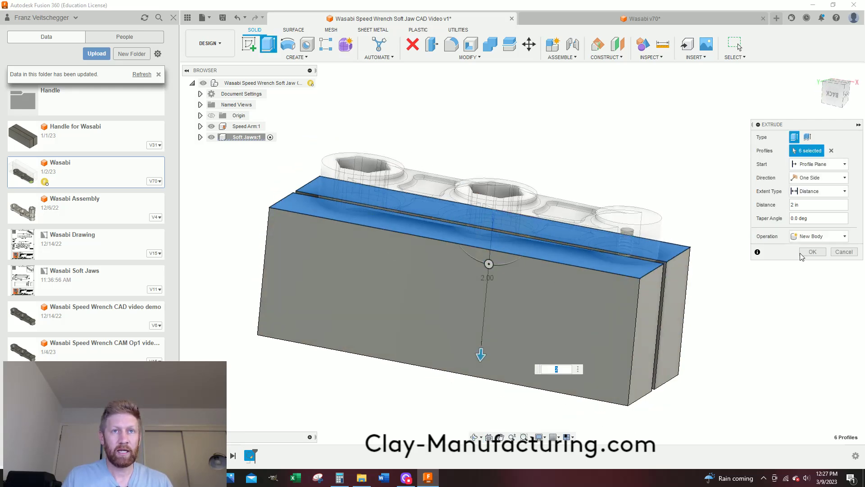
click(811, 251)
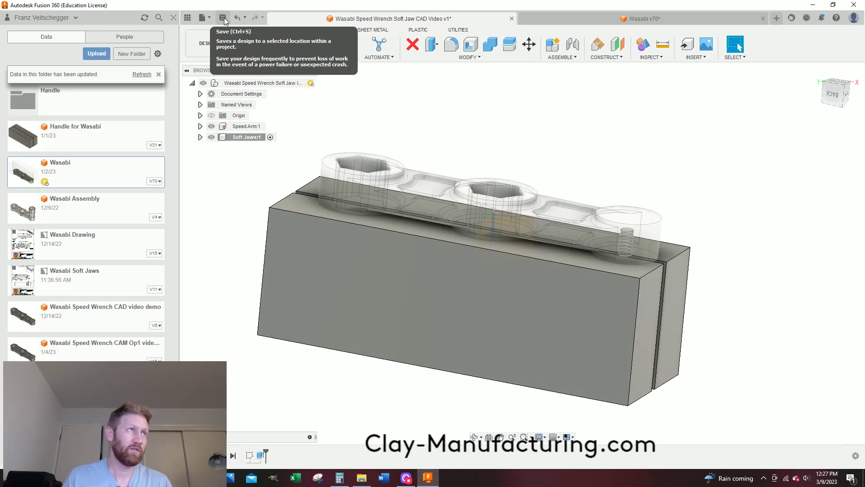
Save the design as a new version with the description User Saved.
click(224, 18)
click(433, 251)
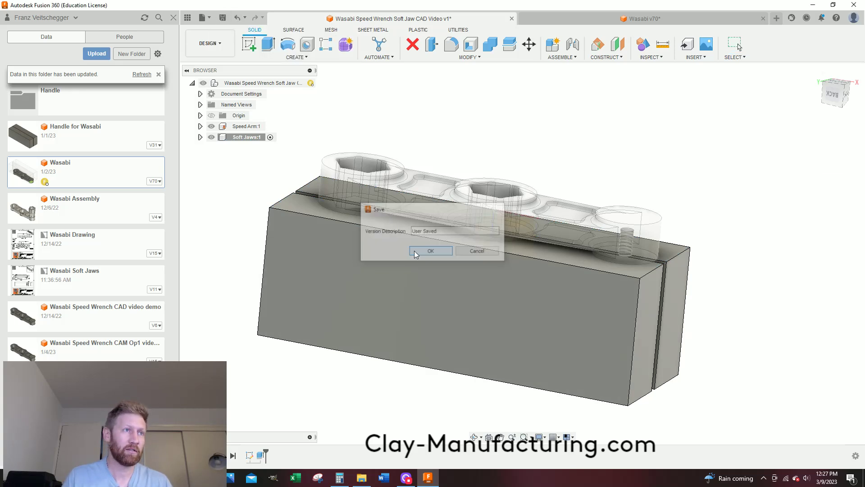
shift+middle_drag(445, 255, 514, 310)
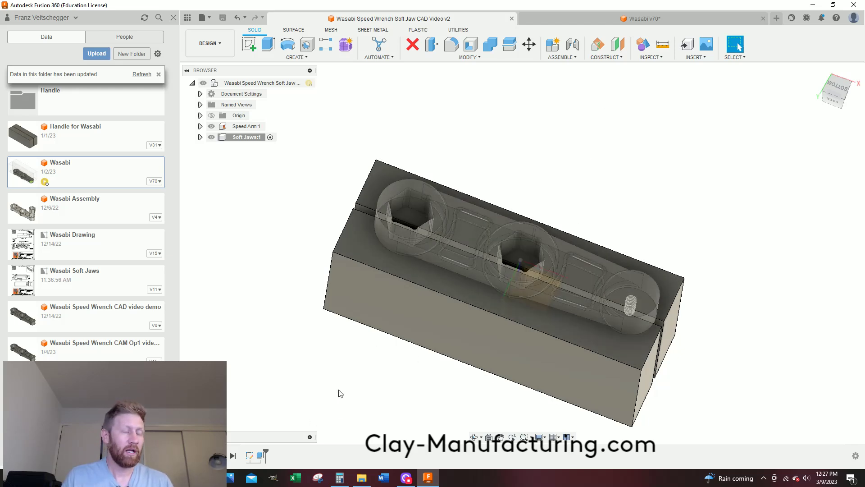
Review the circular pocket in the Wasabi Soft Jaws drawing, and check Sketch1 of the Soft Jaws component by toggling its visibility.
click(230, 478)
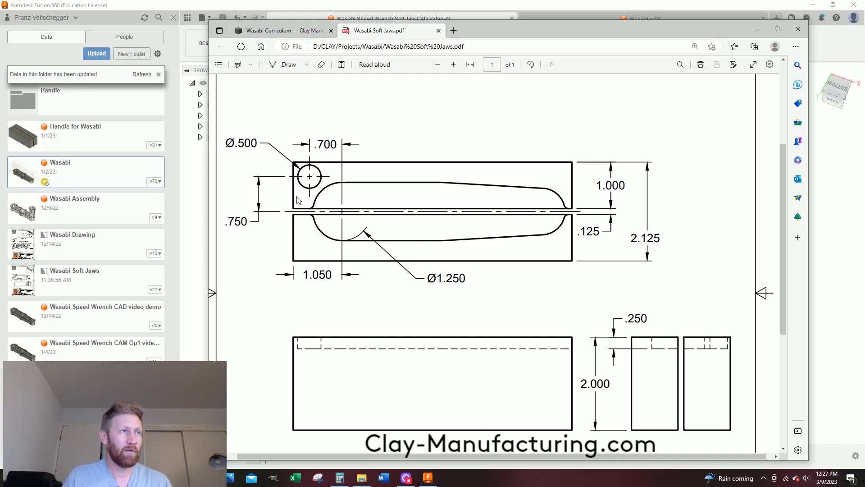
click(189, 316)
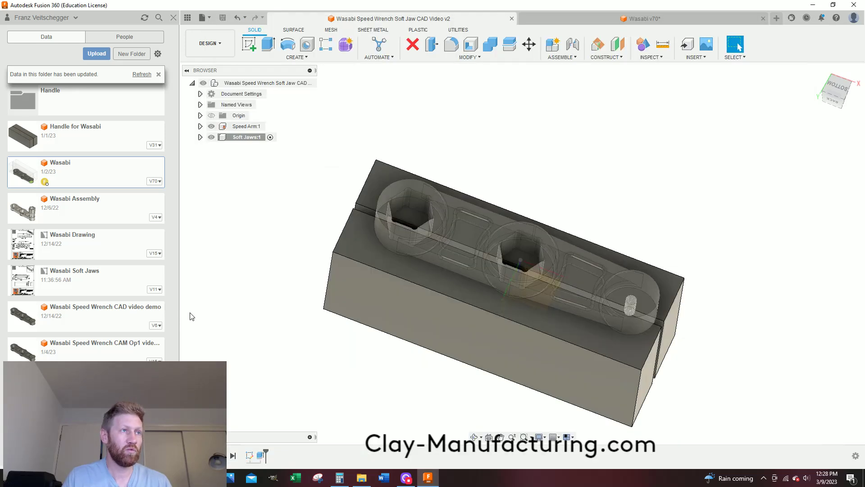
shift+middle_drag(276, 311, 292, 330)
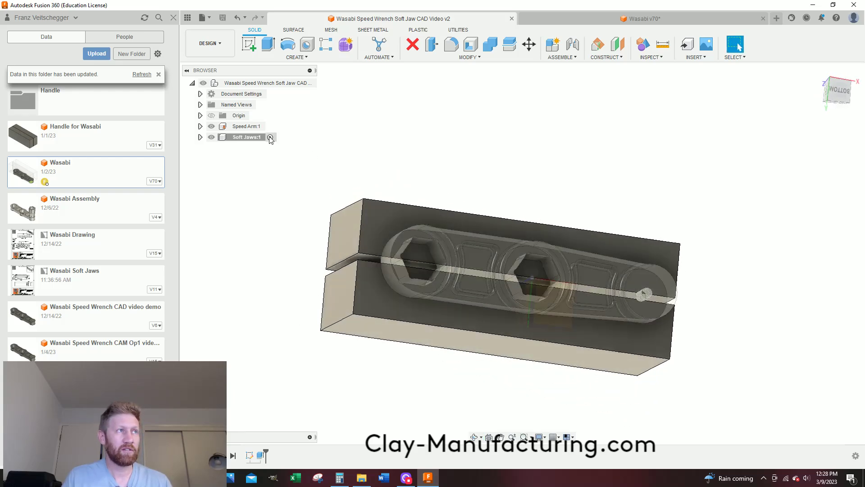
click(200, 137)
click(209, 169)
click(232, 182)
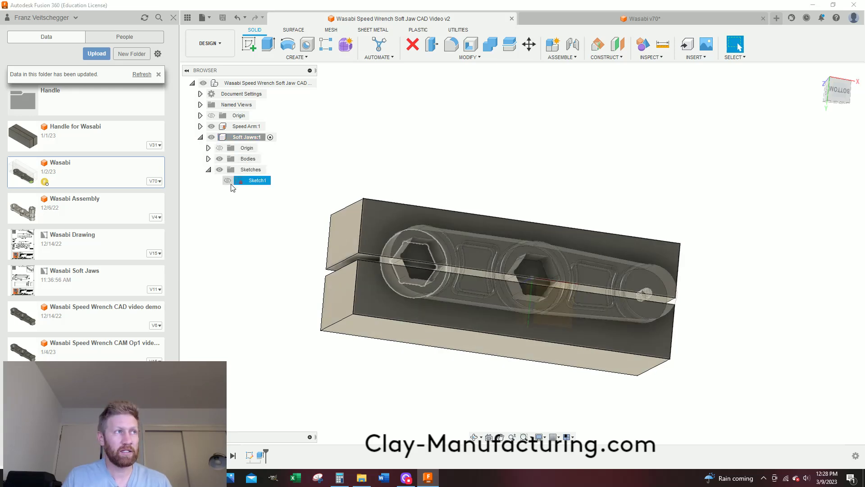
click(227, 180)
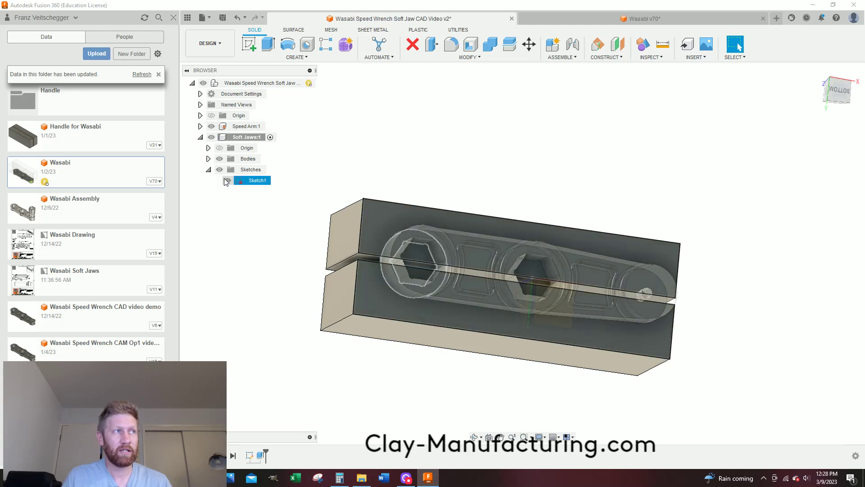
click(227, 180)
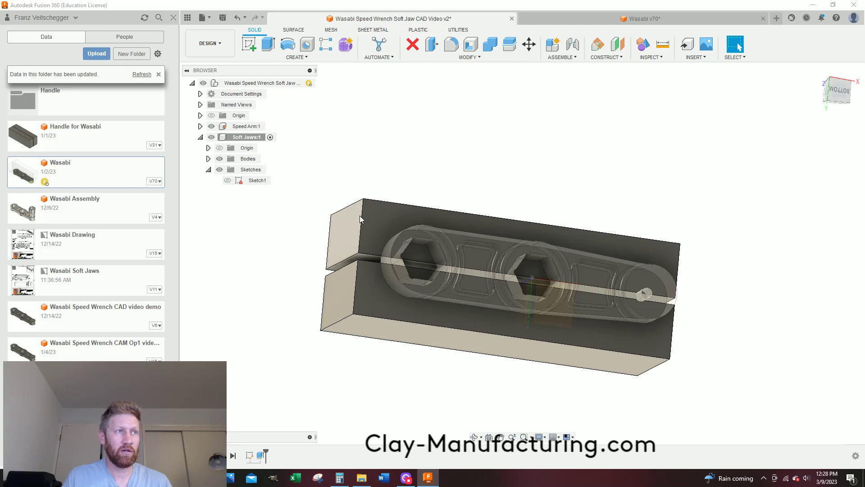
Create a sketch on the upper jaw's wrench-side face and draw a circle about 0.5 in in diameter near its left end.
right_click(379, 220)
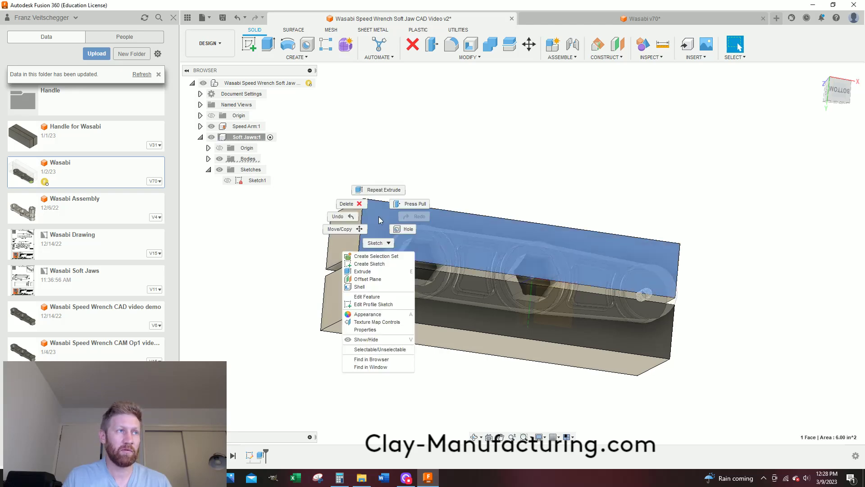
click(375, 256)
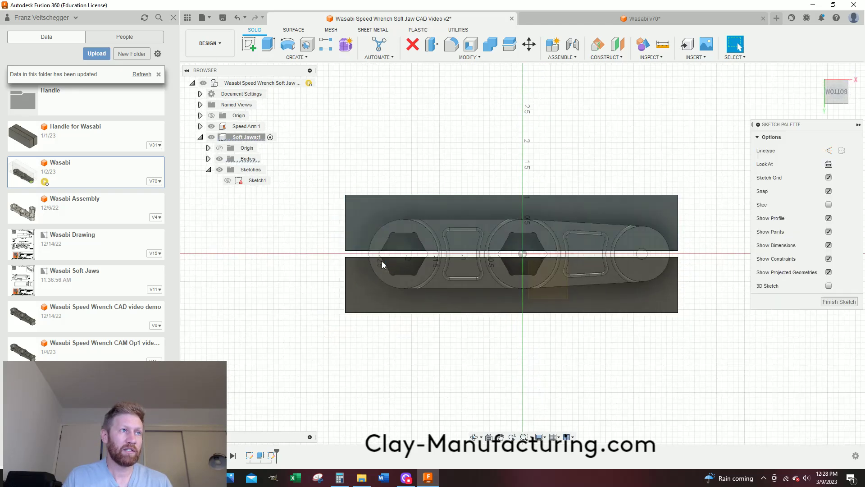
scroll(380, 183, up, 4)
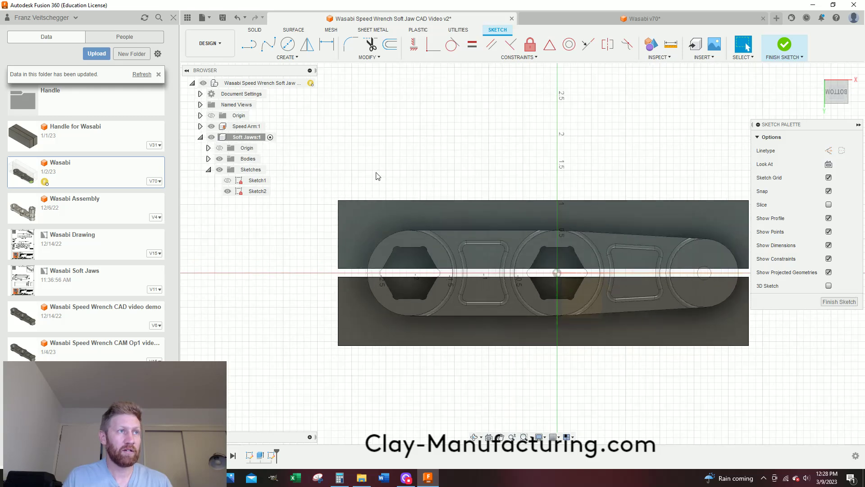
click(289, 47)
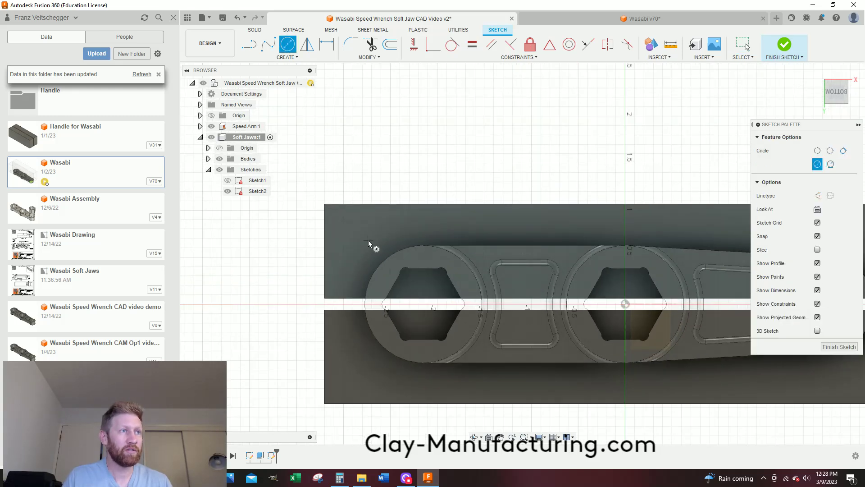
click(368, 236)
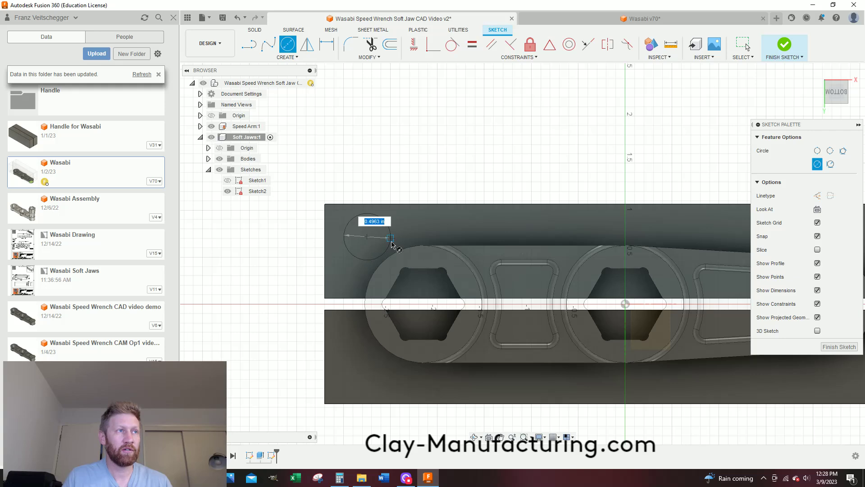
click(393, 245)
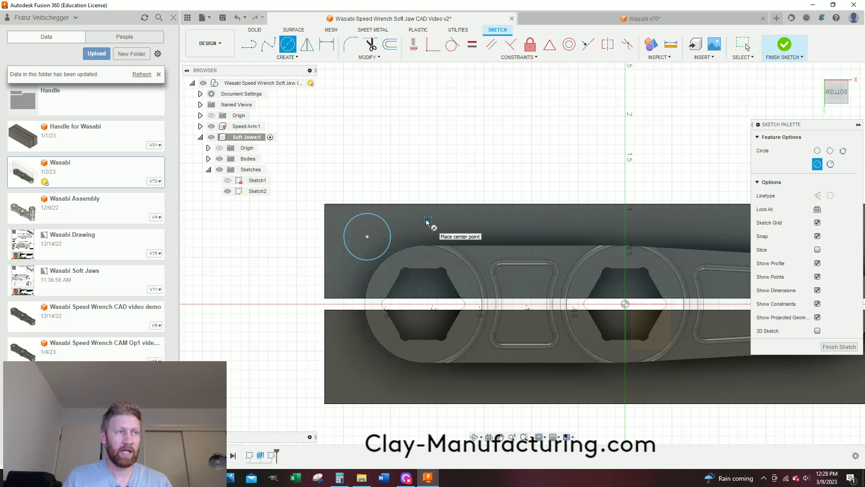
Dimension the circle's diameter to 0.5 in.
click(327, 43)
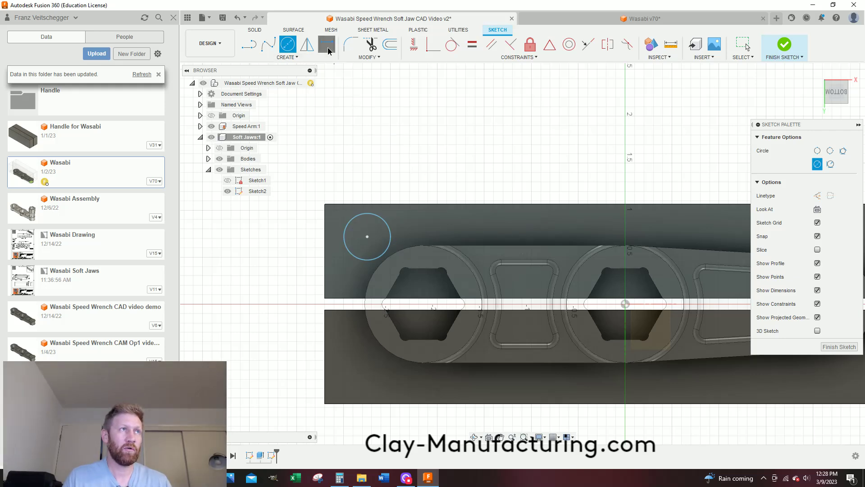
click(384, 223)
click(411, 153)
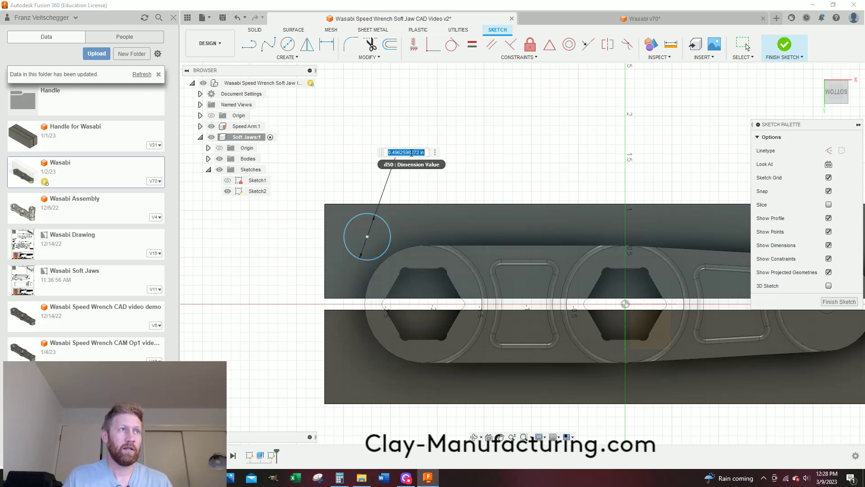
key(BackSpace)
text(.5)
key(Return)
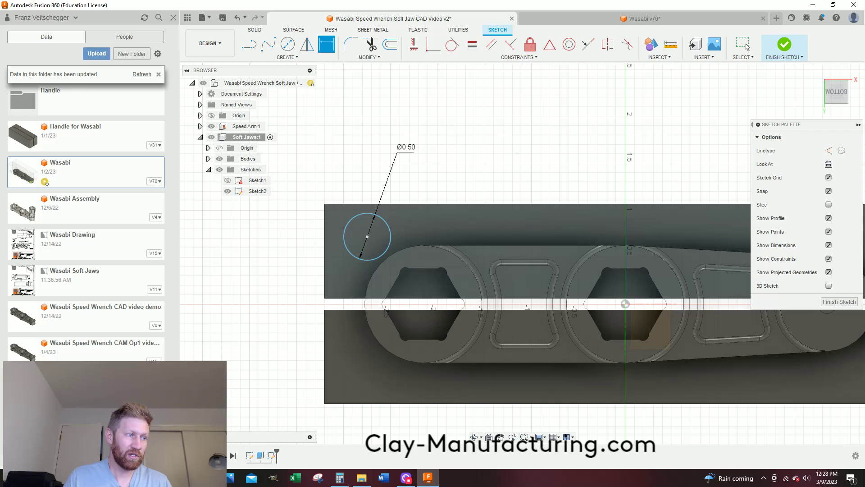
Check the circular pocket's location in the Wasabi Soft Jaws drawing and dimension the circle's center 0.75 in vertically from the origin.
click(209, 478)
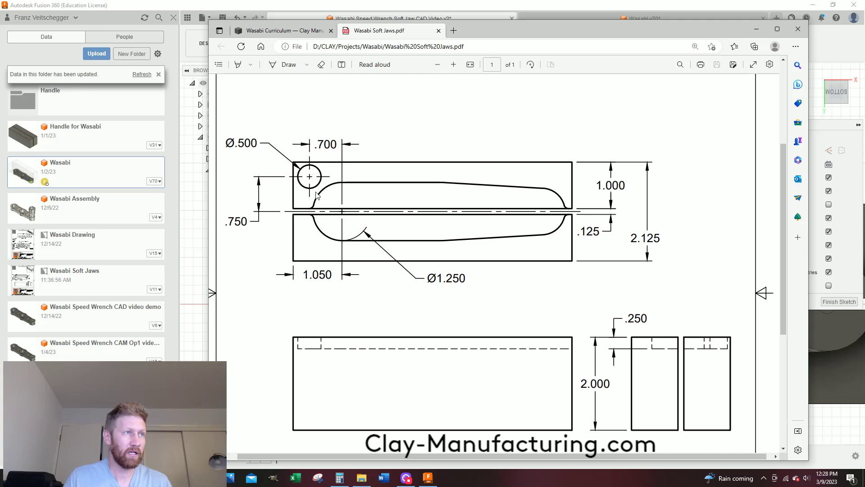
click(206, 356)
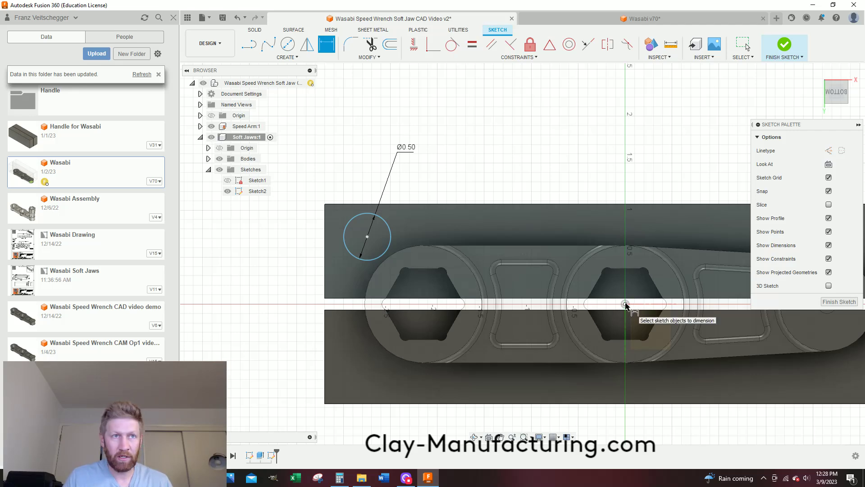
click(625, 304)
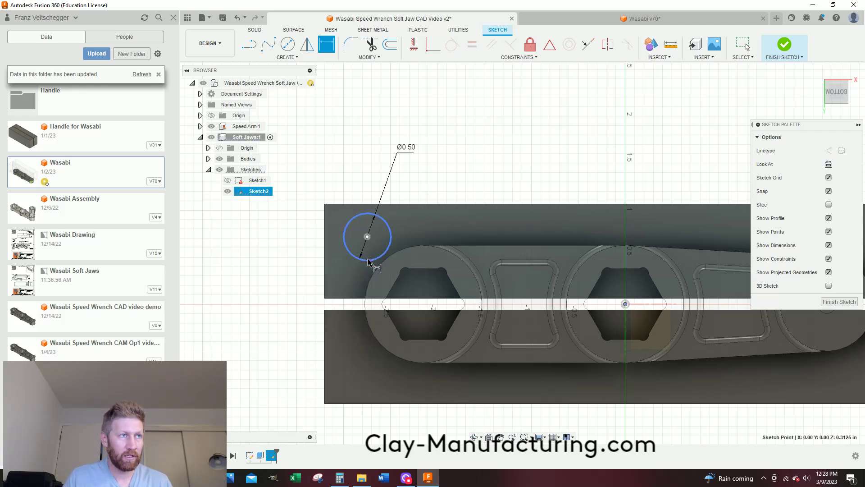
click(368, 236)
click(266, 267)
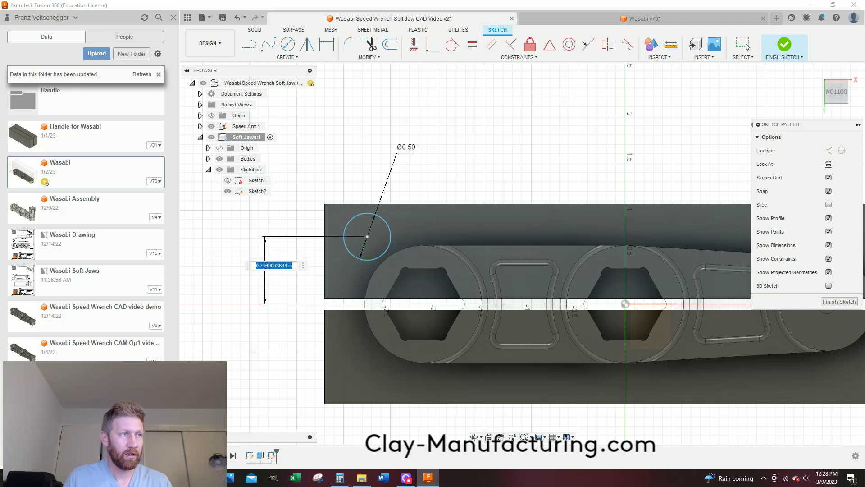
text(.75)
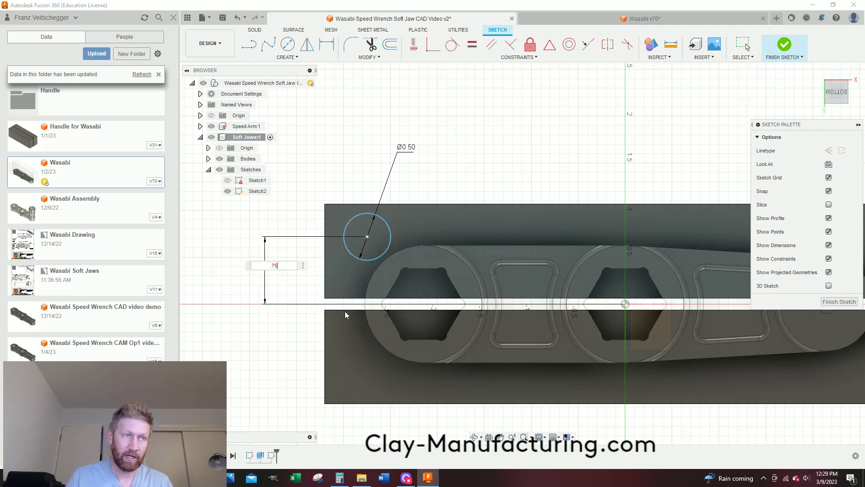
key(Return)
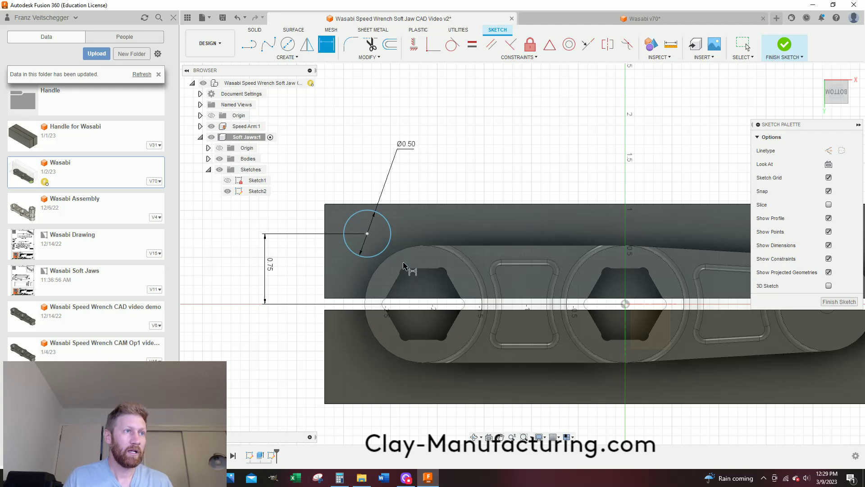
click(385, 218)
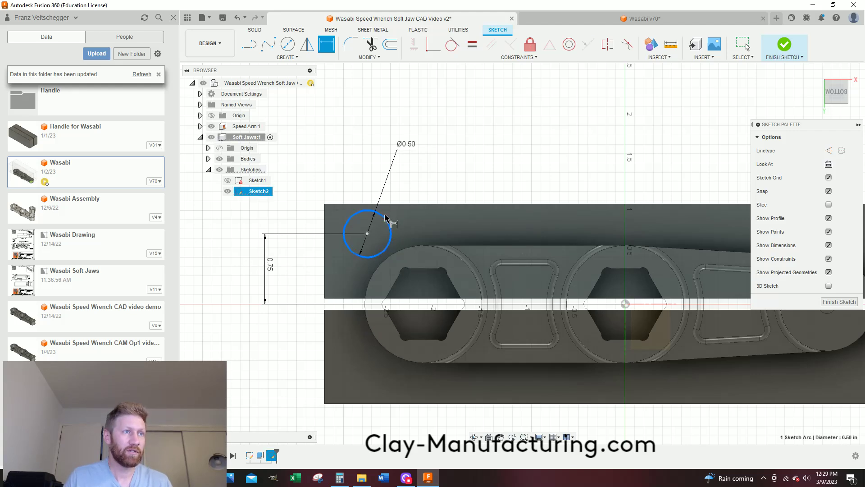
shift+middle_drag(415, 237, 425, 223)
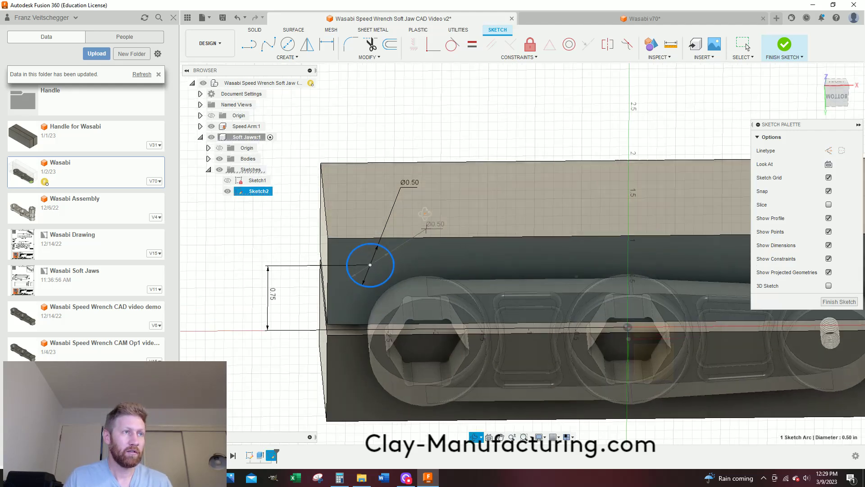
click(846, 100)
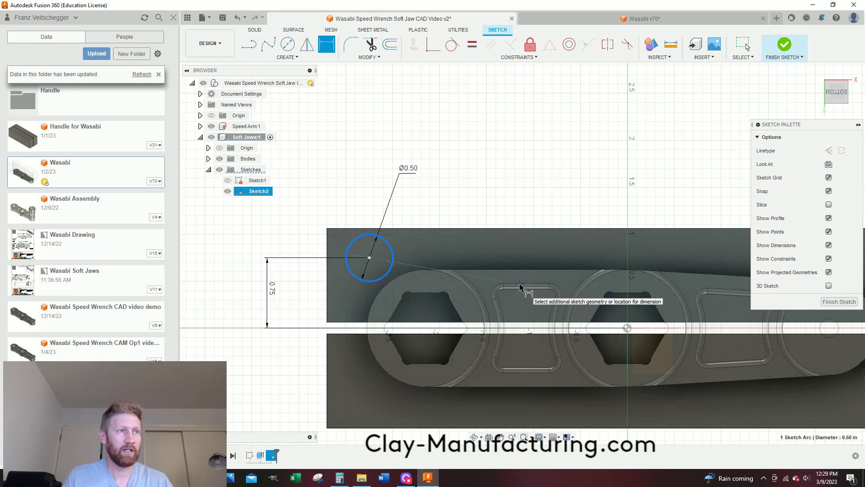
key(Escape)
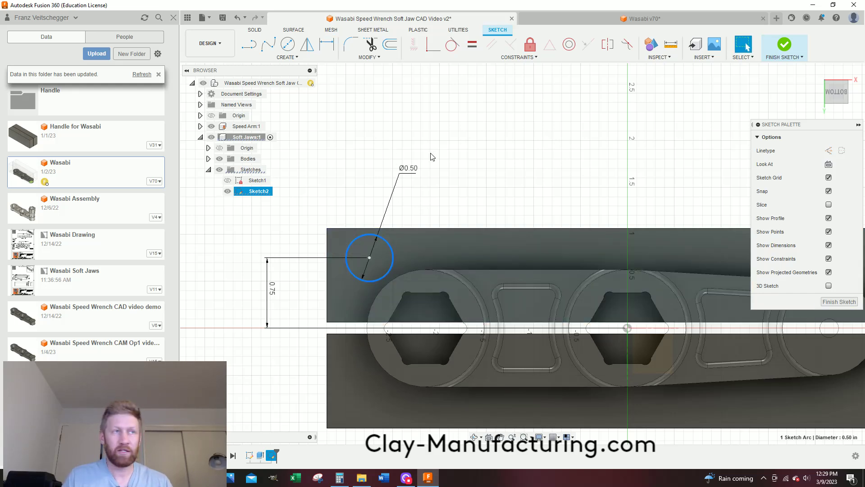
scroll(343, 129, down, 3)
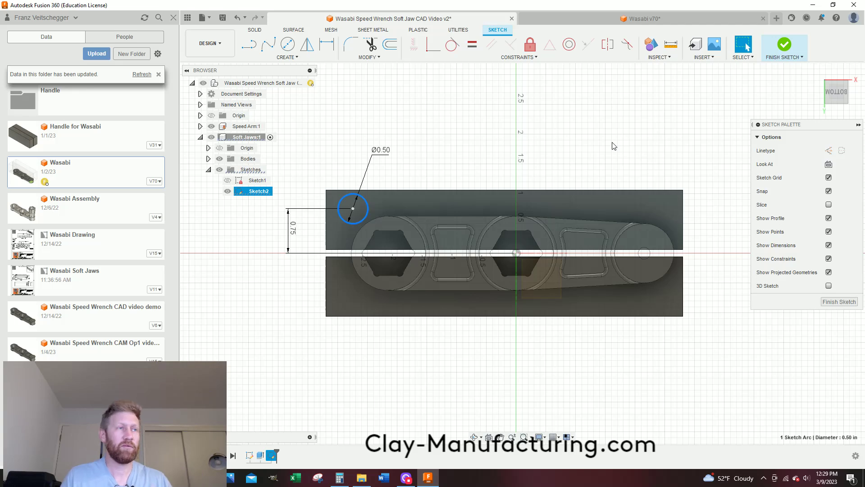
scroll(697, 158, up, 1)
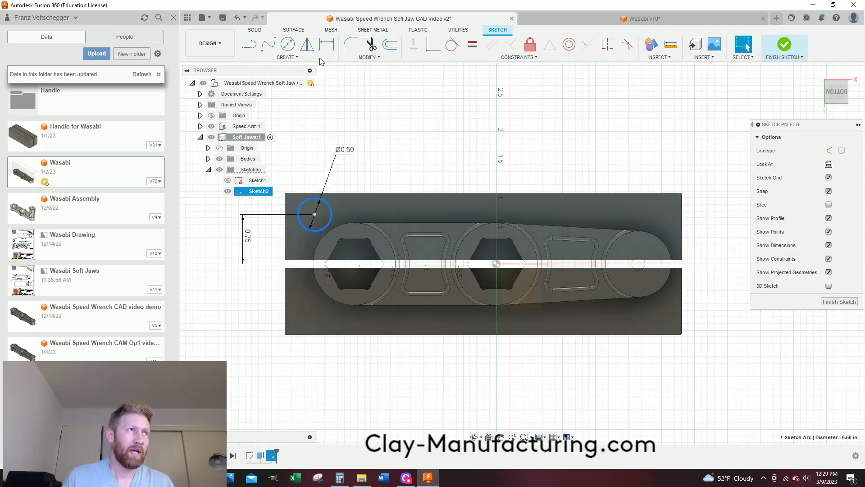
click(327, 44)
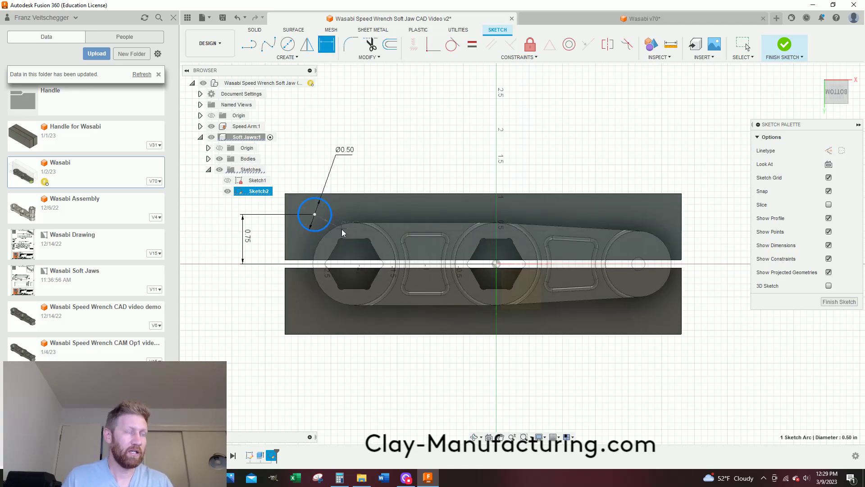
key(Escape)
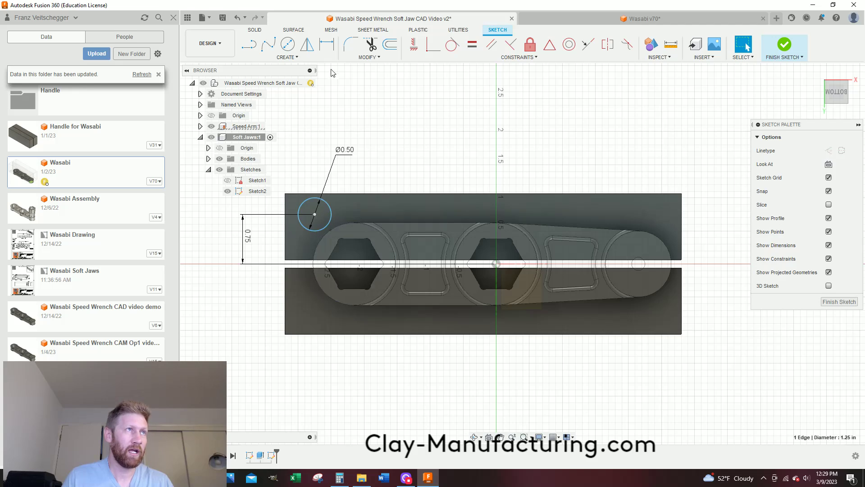
click(347, 220)
key(Escape)
Project the Speed Arm body into the sketch using the bodies selection filter, keeping the projection link on.
scroll(434, 232, down, 2)
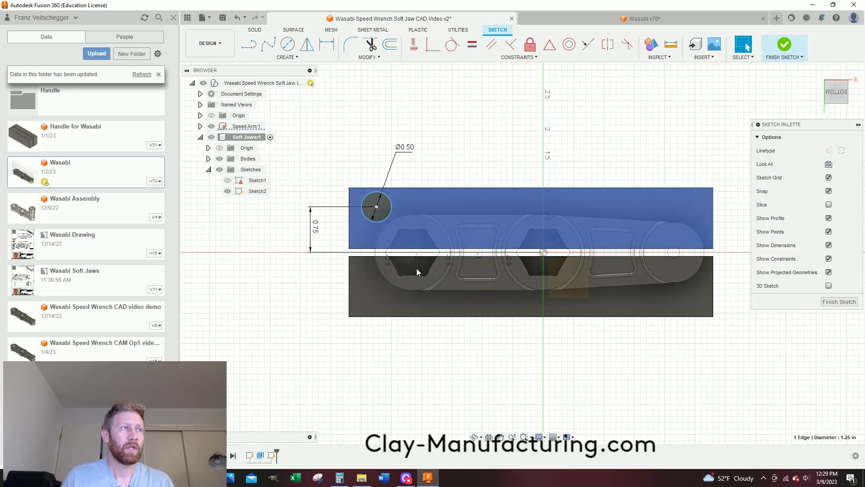
shift+middle_drag(370, 284, 360, 288)
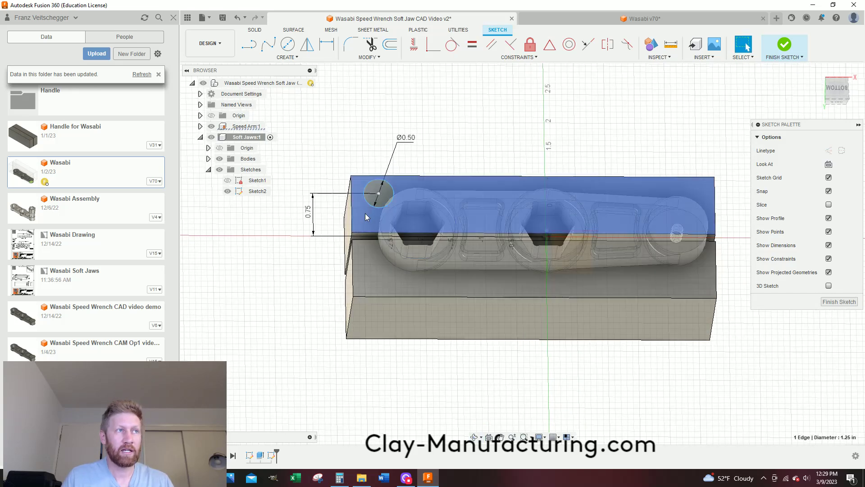
click(285, 58)
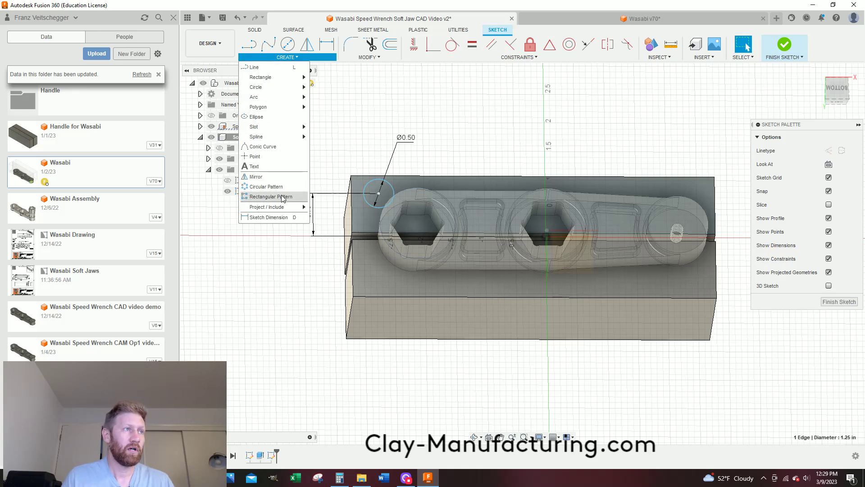
mouse_move(290, 209)
click(323, 207)
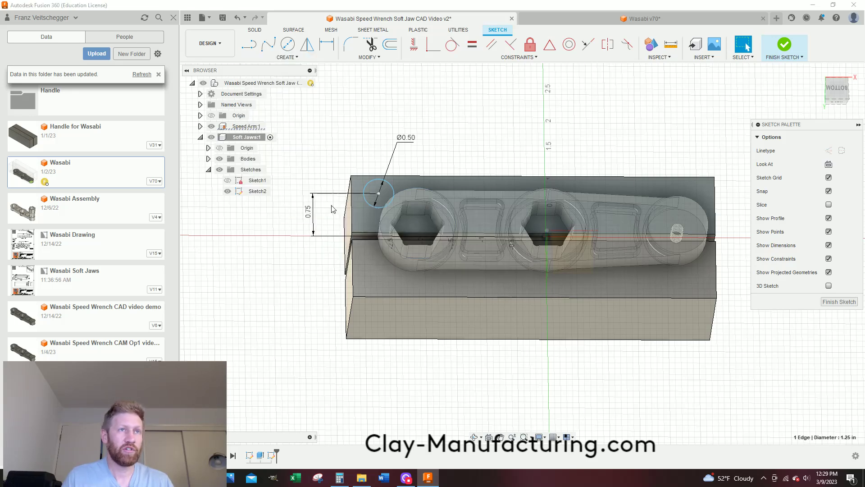
click(487, 193)
click(699, 151)
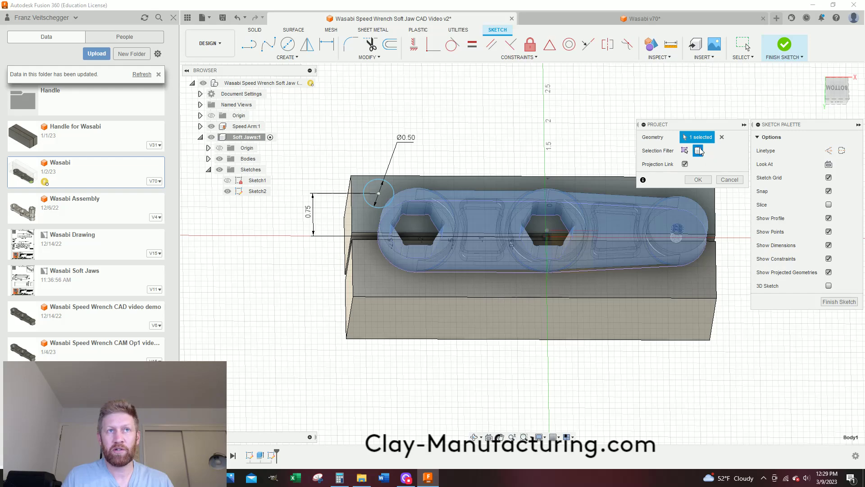
shift+middle_drag(480, 164, 477, 184)
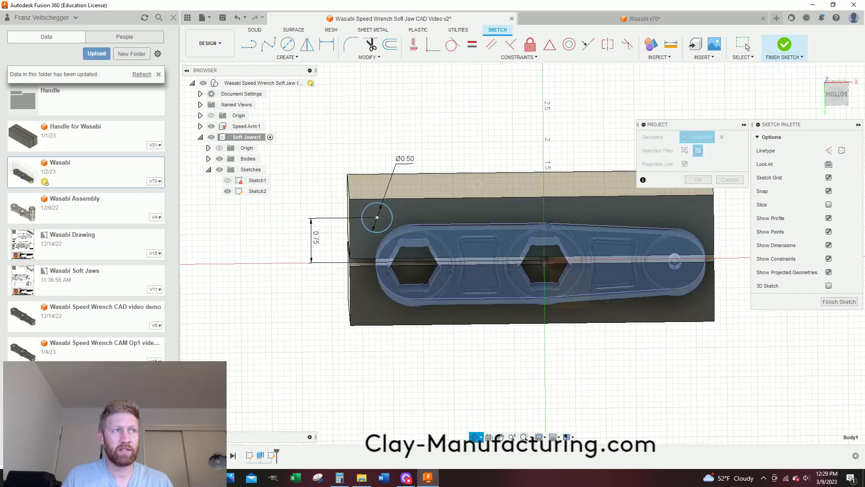
scroll(459, 230, up, 5)
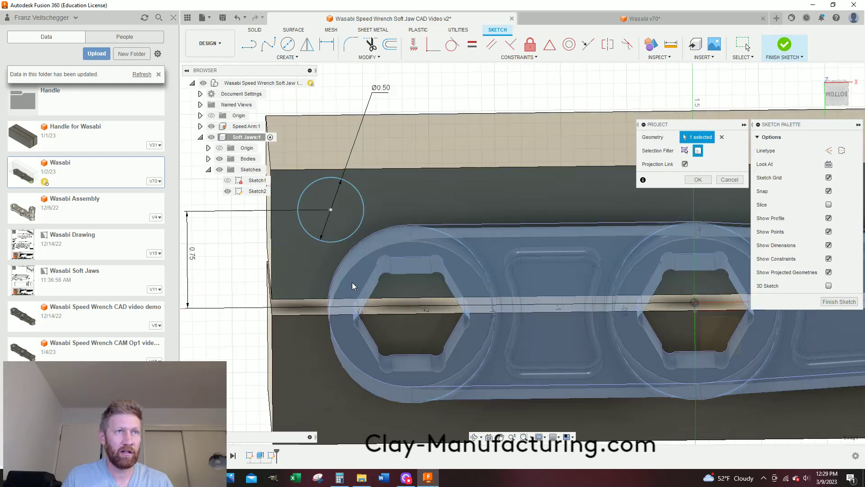
scroll(331, 209, down, 5)
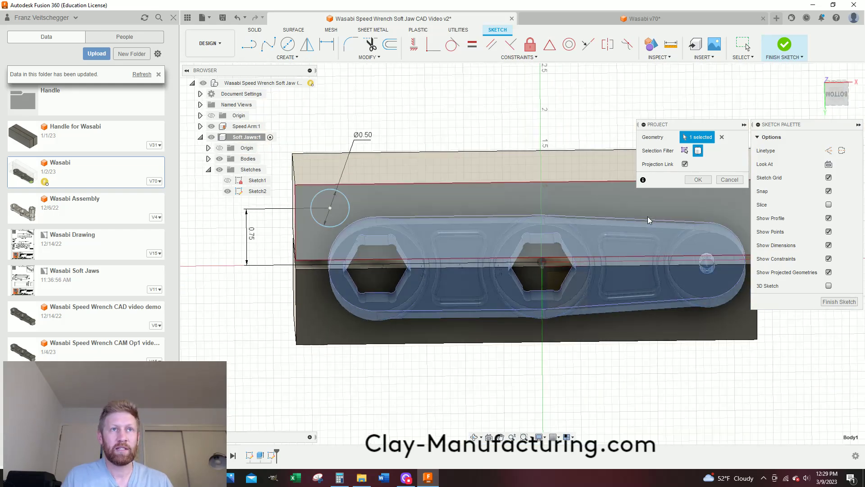
key(Return)
Hide the Speed Arm component to leave only the jaws and the projected wrench outline in view.
mouse_move(584, 319)
shift+middle_down()
mouse_move(577, 255)
mouse_move(554, 250)
mouse_move(553, 258)
shift+middle_up()
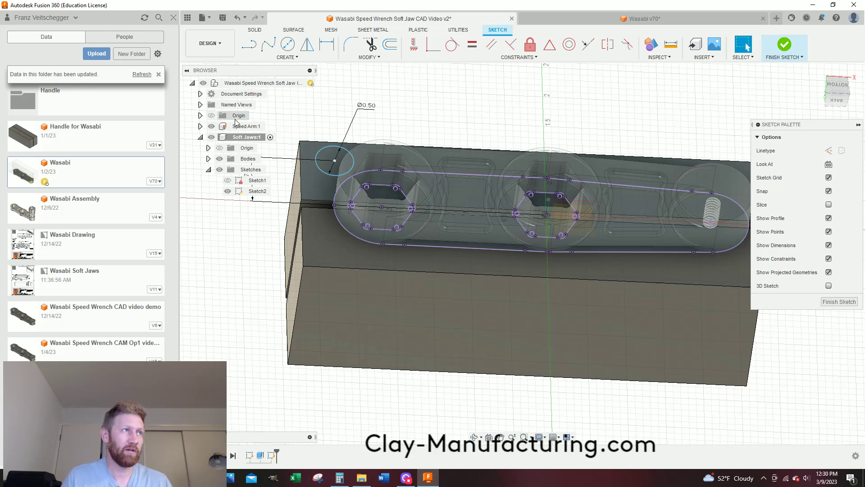
click(246, 127)
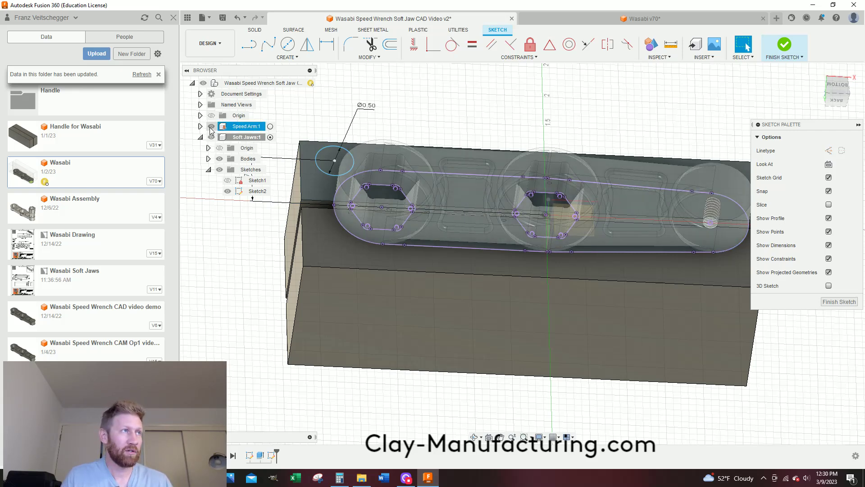
click(211, 127)
shift+middle_drag(460, 121, 462, 139)
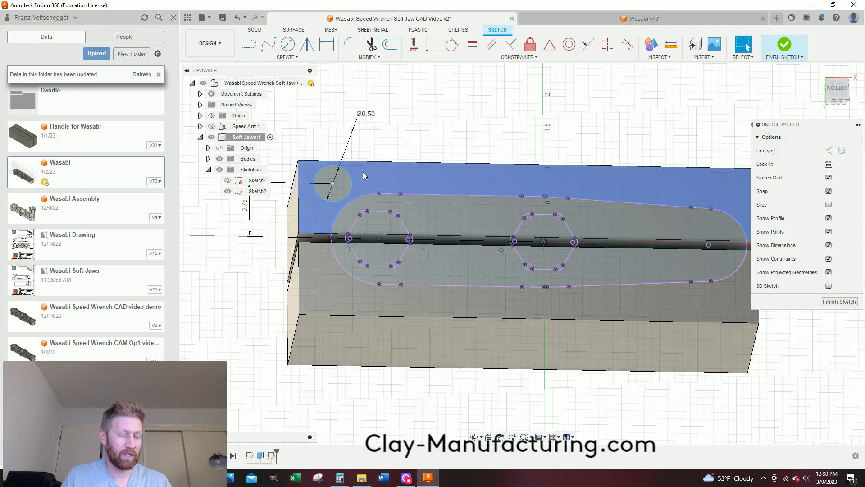
Dimension the circle's center 0.7 in horizontally from the center of the projected wrench outline's nearest end arc.
key(d)
click(352, 184)
click(343, 209)
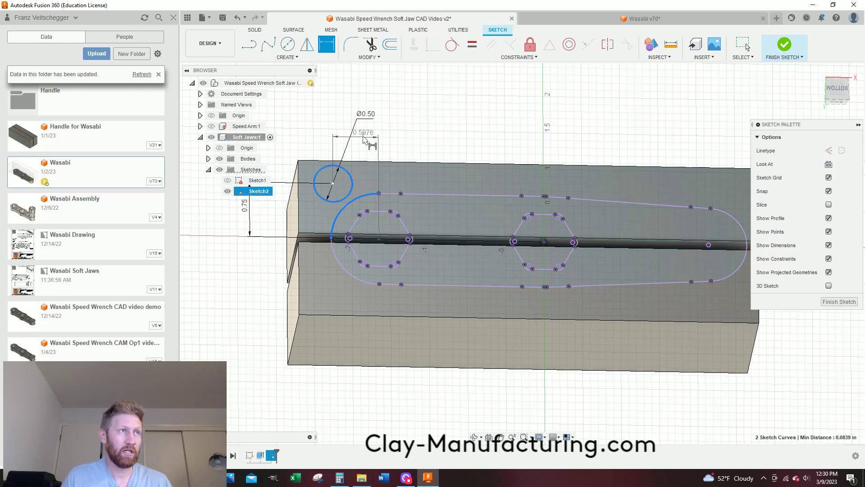
click(365, 141)
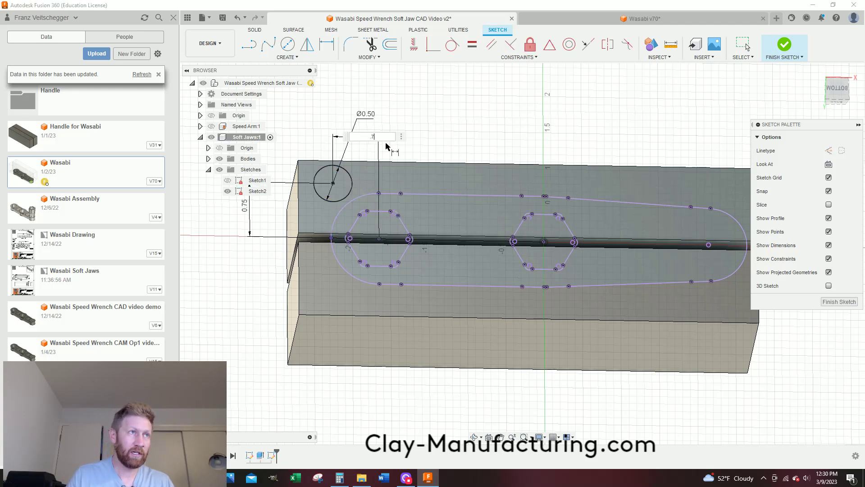
text(.7)
key(Return)
scroll(388, 244, up, 2)
scroll(387, 242, down, 1)
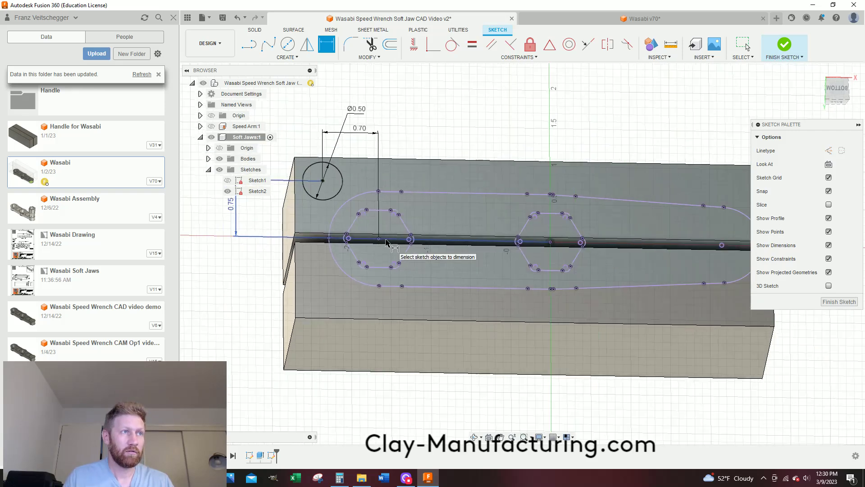
scroll(386, 242, down, 2)
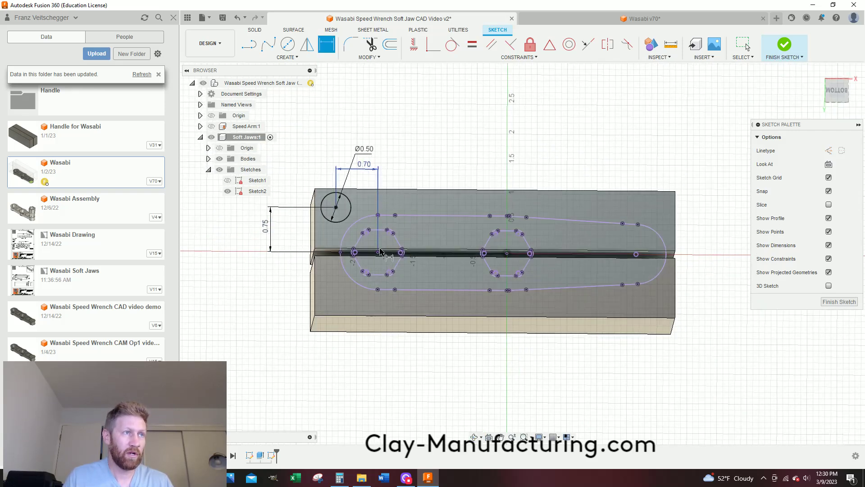
Check the circle's dimensions against the Wasabi Soft Jaws drawing and finish the sketch.
key(alt+Tab)
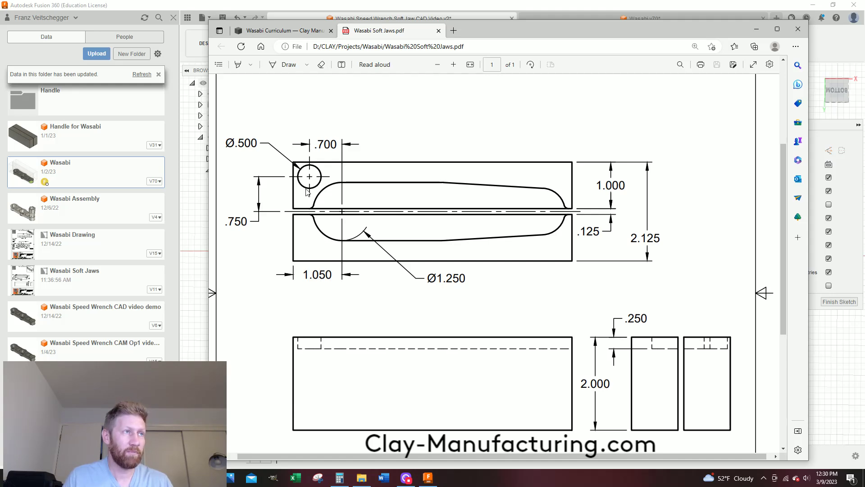
click(757, 29)
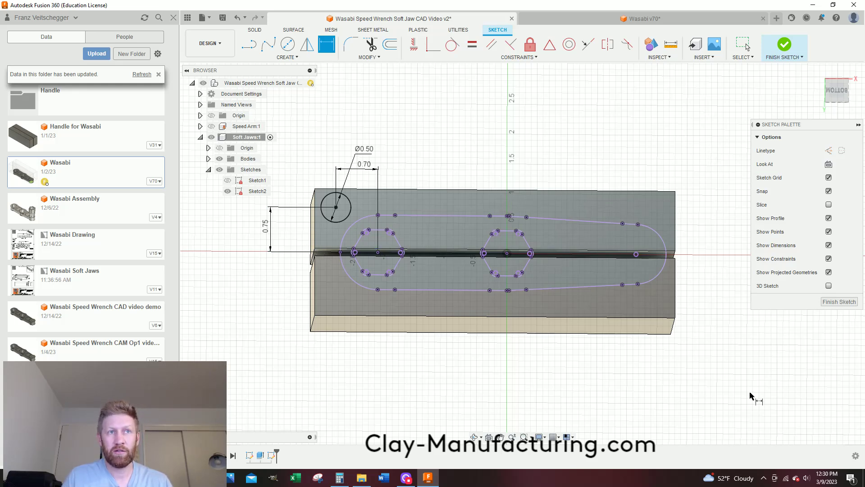
click(840, 304)
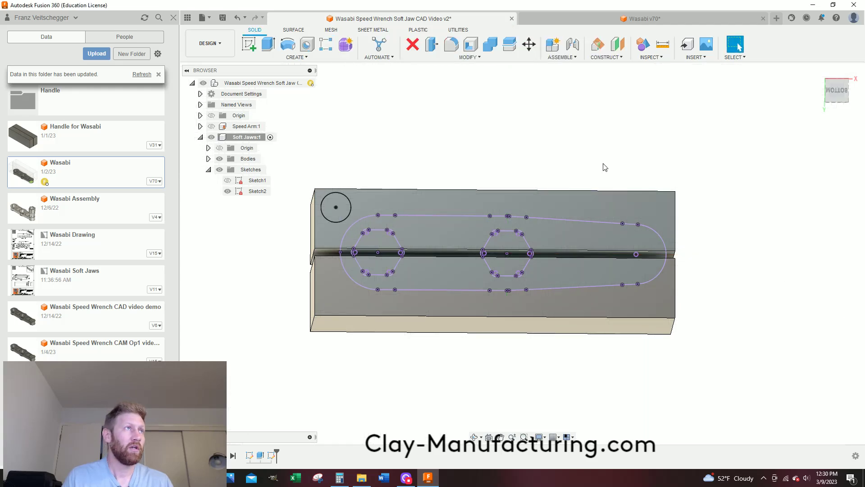
Extrude the circle and the entire wrench outline, including both hexagon areas, as a cut of -0.25 in into the jaws.
click(268, 45)
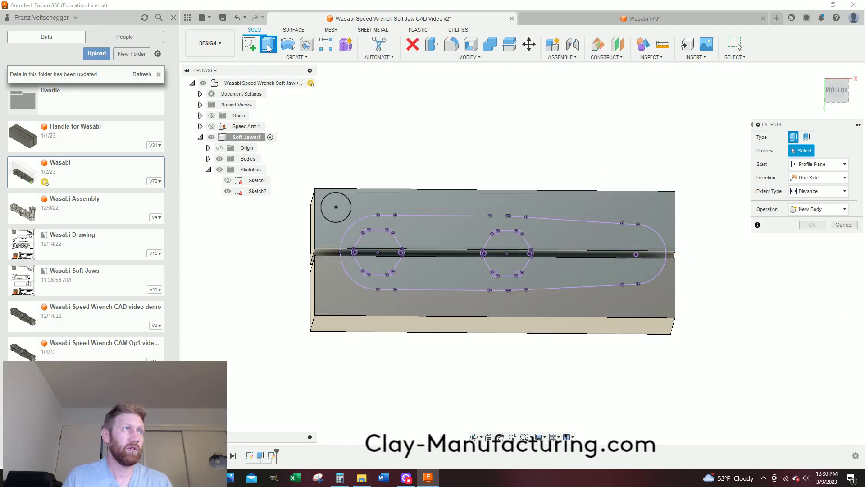
click(421, 233)
click(450, 275)
click(369, 245)
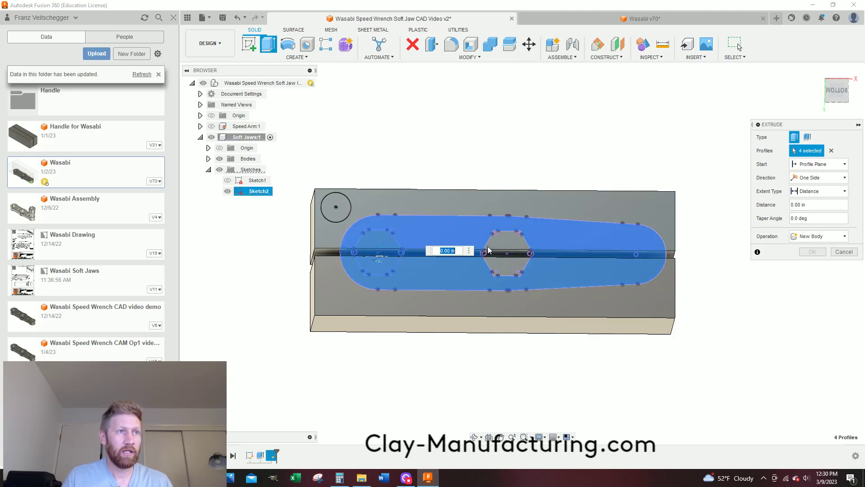
click(502, 242)
click(495, 260)
click(336, 215)
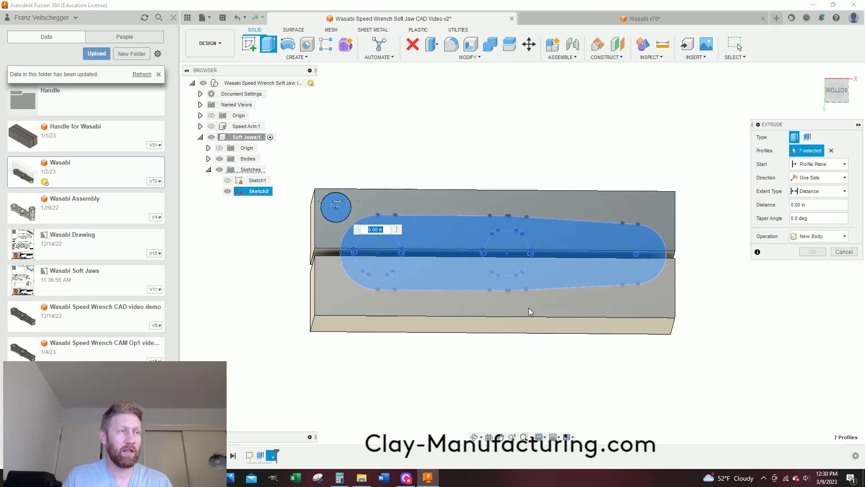
shift+middle_drag(487, 285, 480, 247)
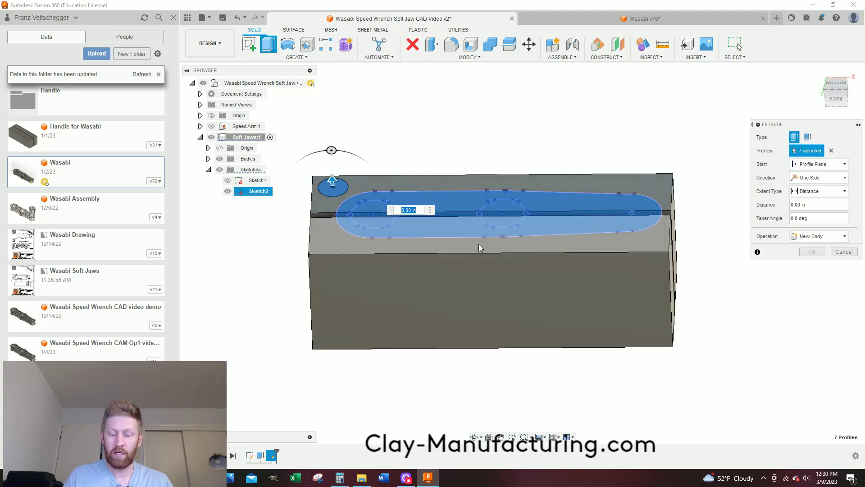
key(BackSpace)
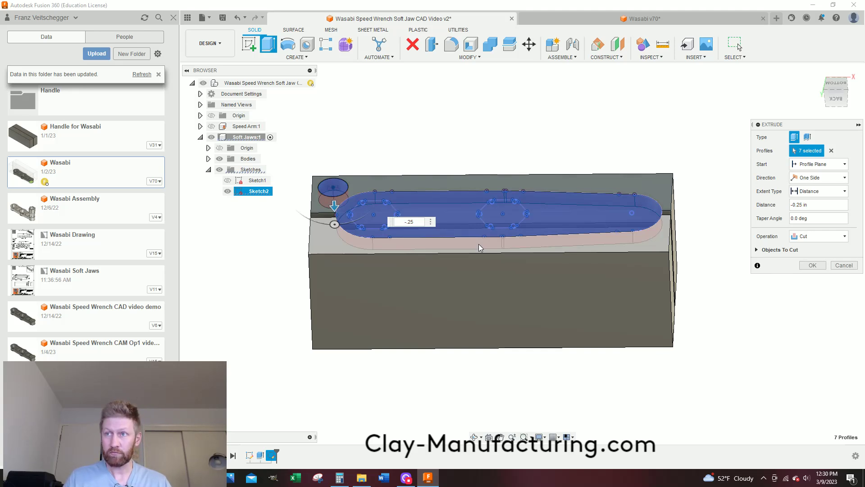
text(-.25)
key(Return)
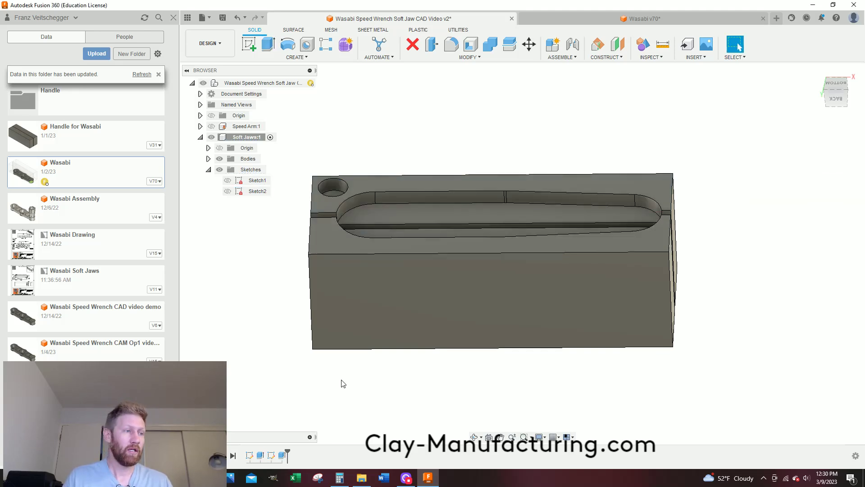
Review the top, front and side views in the Wasabi Soft Jaws drawing against the modelled jaws.
key(alt+Tab)
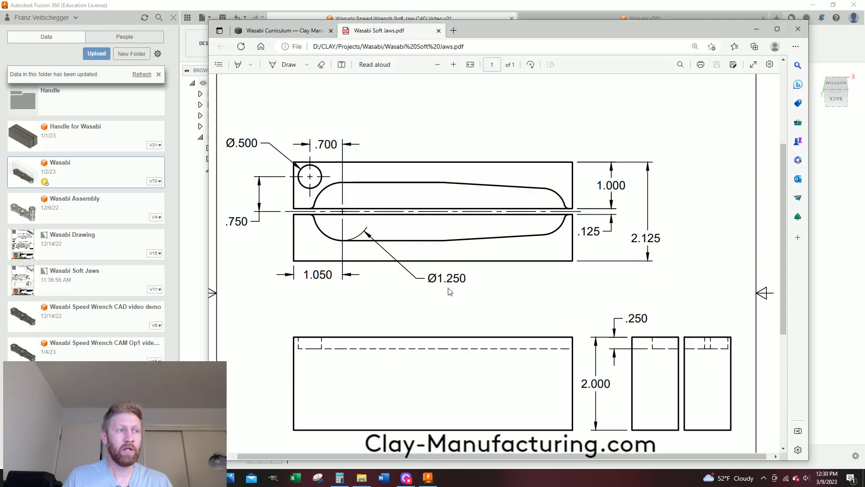
scroll(601, 290, down, 1)
scroll(660, 297, down, 1)
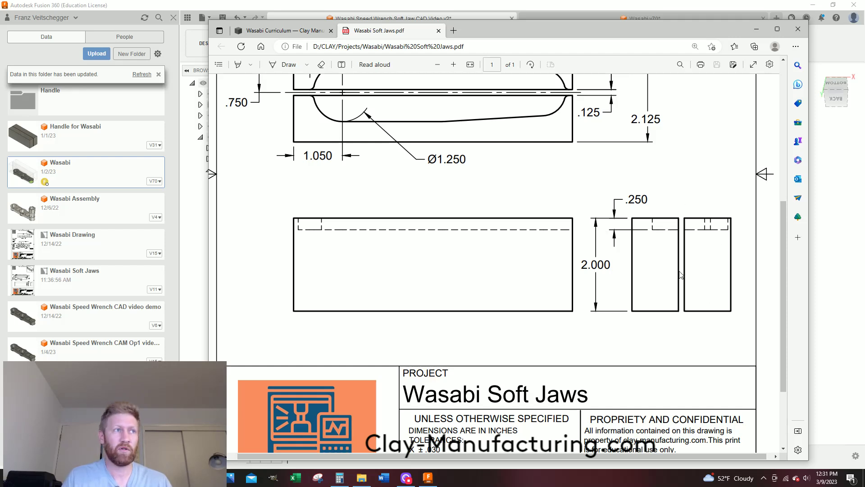
scroll(680, 275, up, 3)
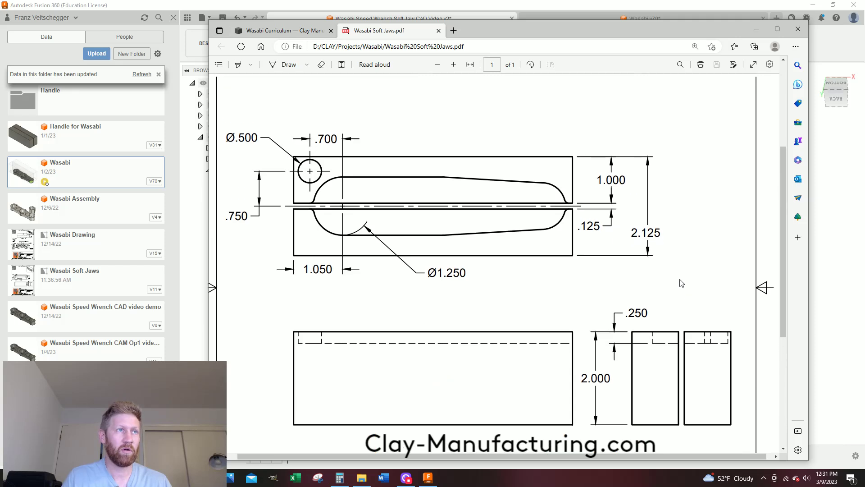
scroll(687, 312, down, 2)
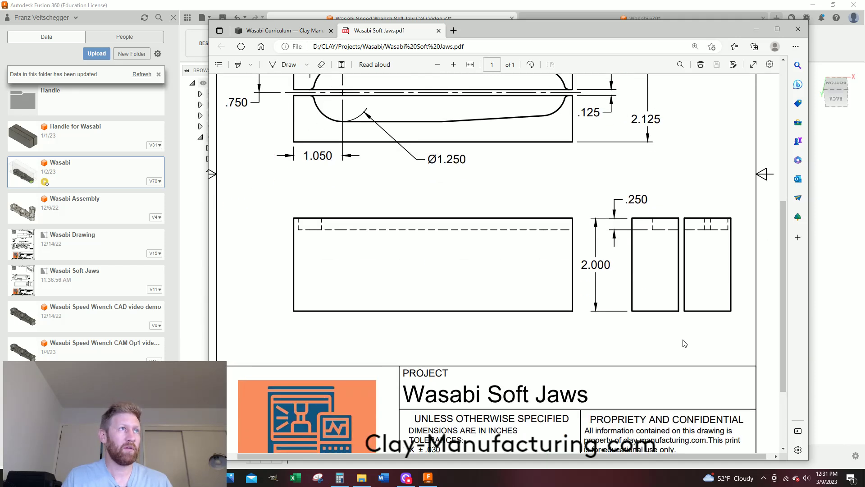
scroll(696, 318, up, 1)
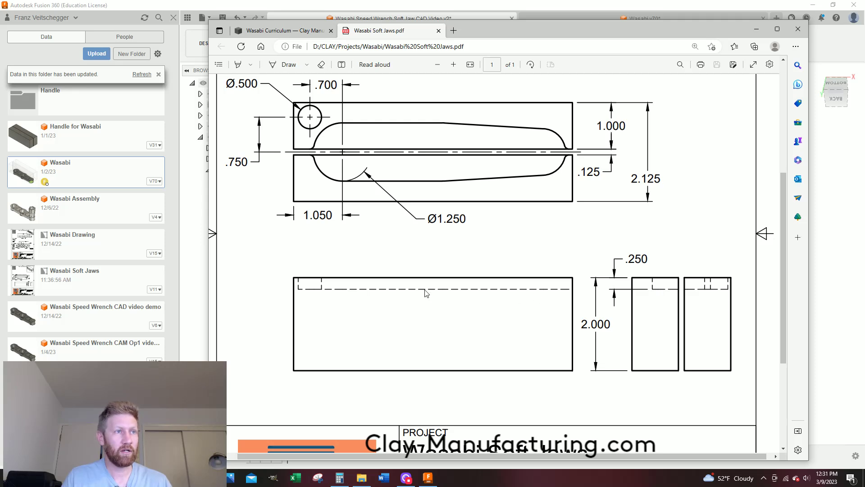
click(188, 302)
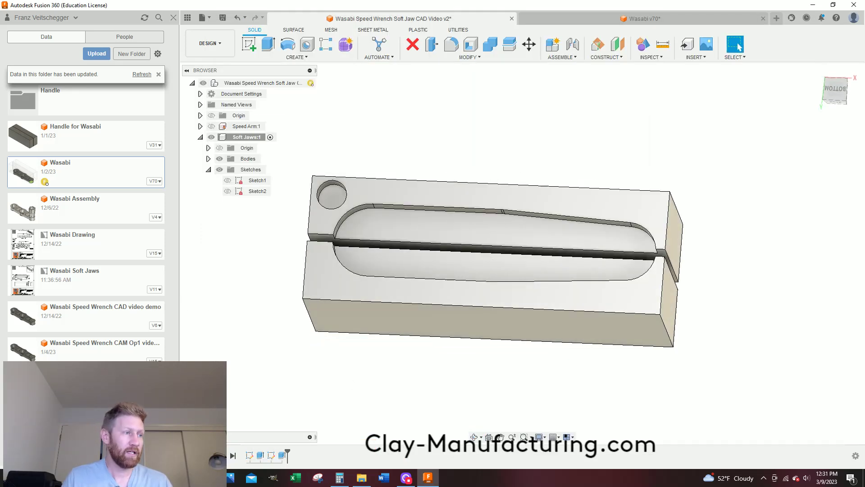
key(alt+Tab)
scroll(327, 267, up, 1)
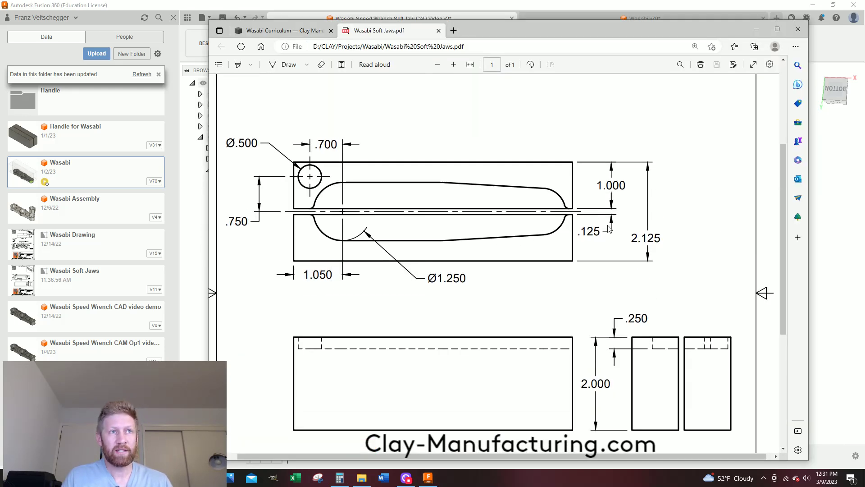
Examine the wrench pocket's walls and its end corners along the gap between the two jaws in the Fusion 360 model.
click(814, 220)
scroll(686, 248, down, 3)
scroll(674, 260, up, 8)
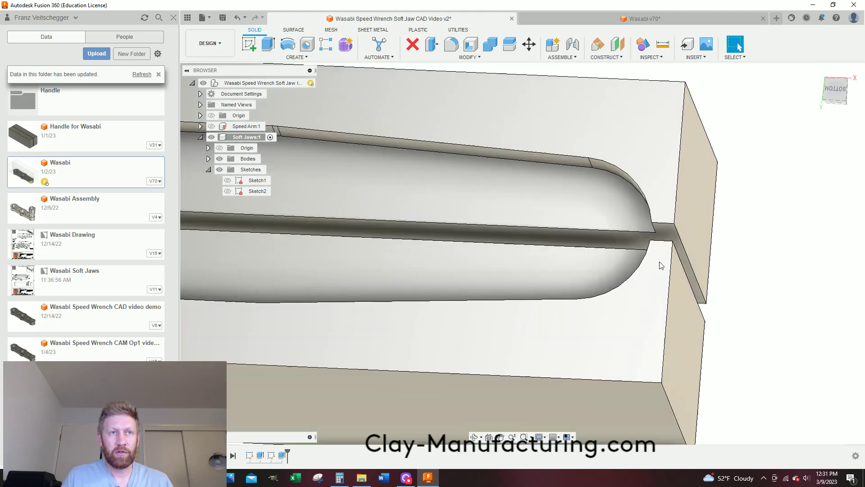
shift+middle_drag(663, 211, 674, 202)
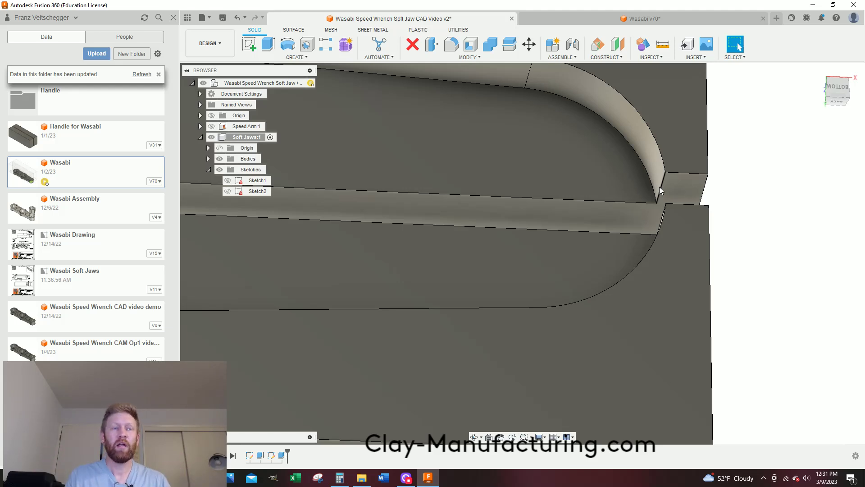
scroll(659, 186, up, 1)
scroll(780, 223, down, 5)
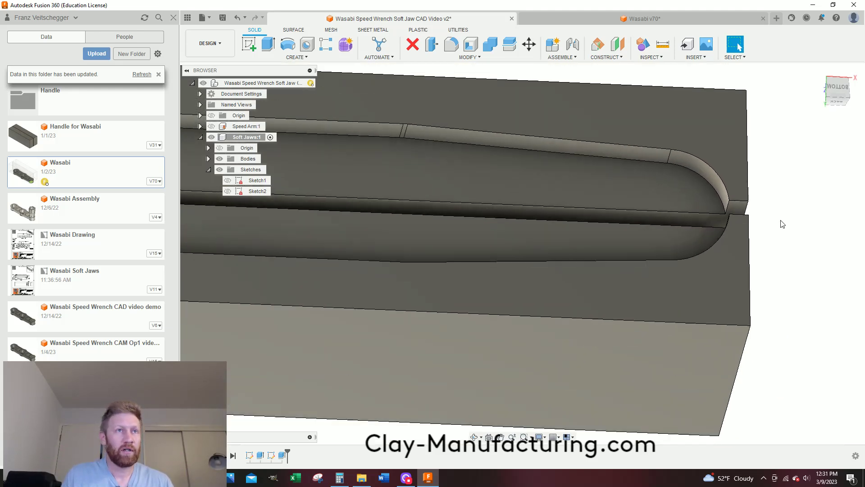
scroll(782, 224, down, 3)
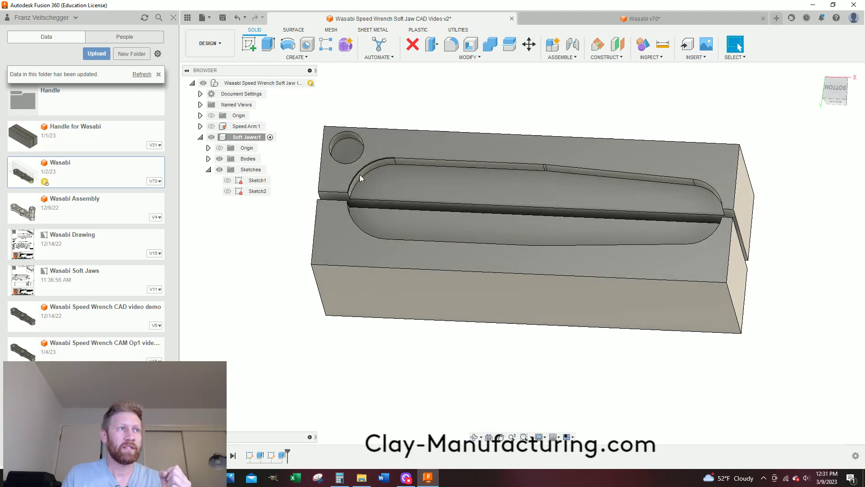
scroll(582, 171, up, 4)
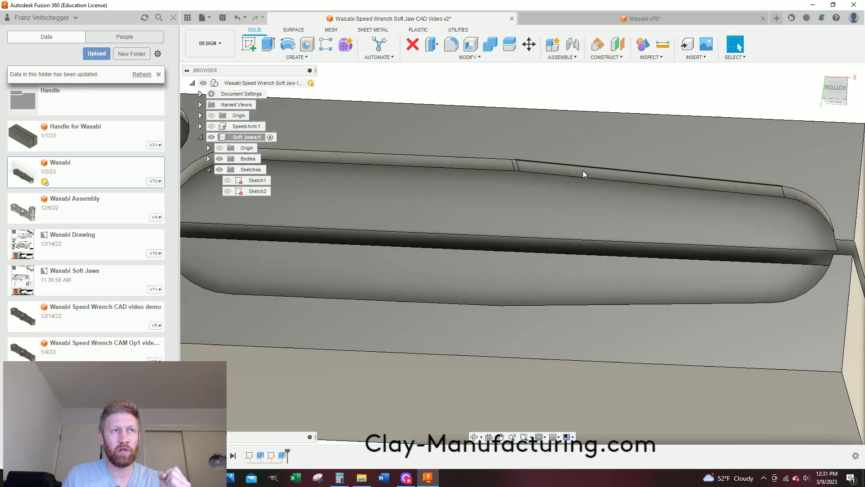
scroll(583, 171, down, 4)
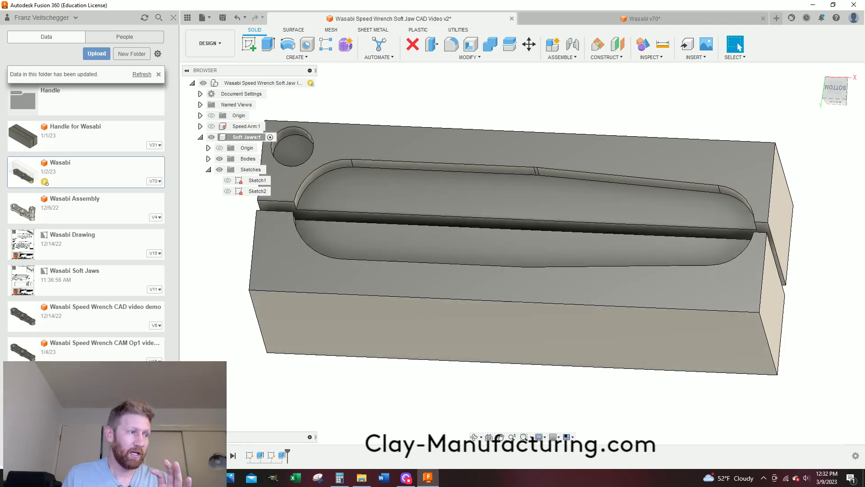
Examine the corners where the wrench pocket meets the jaw gap in the Wasabi Soft Jaws drawing, and return to Fusion 360.
key(alt+Tab)
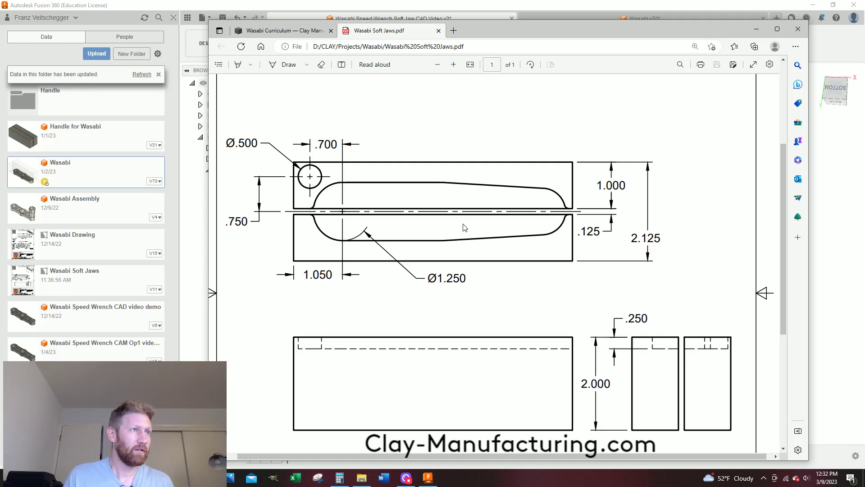
scroll(533, 221, down, 3)
scroll(533, 222, up, 3)
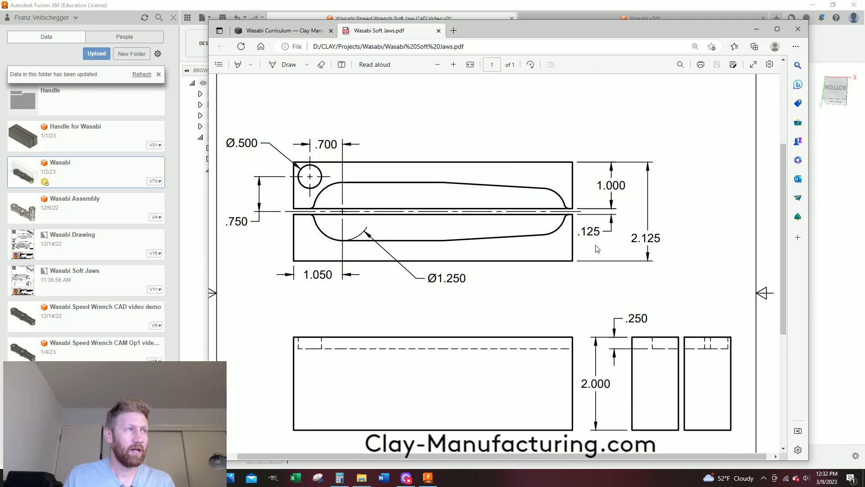
ctrl+scroll(598, 249, down, 2)
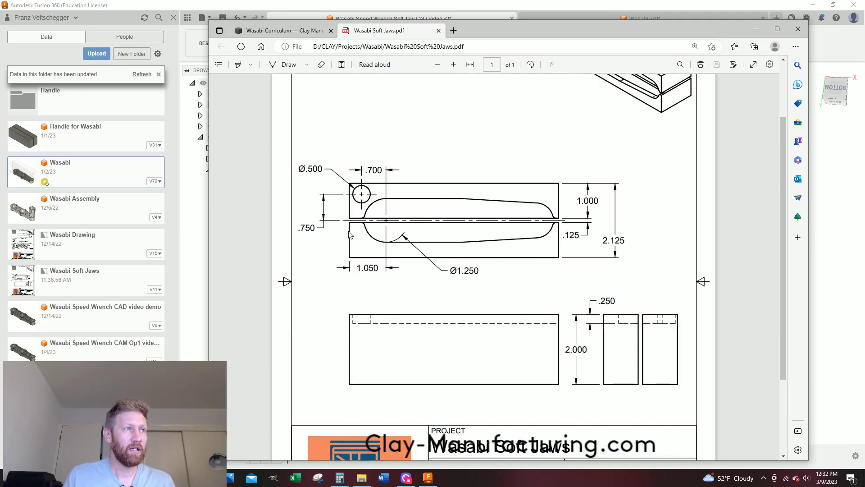
scroll(333, 234, up, 2)
ctrl+scroll(334, 245, up, 4)
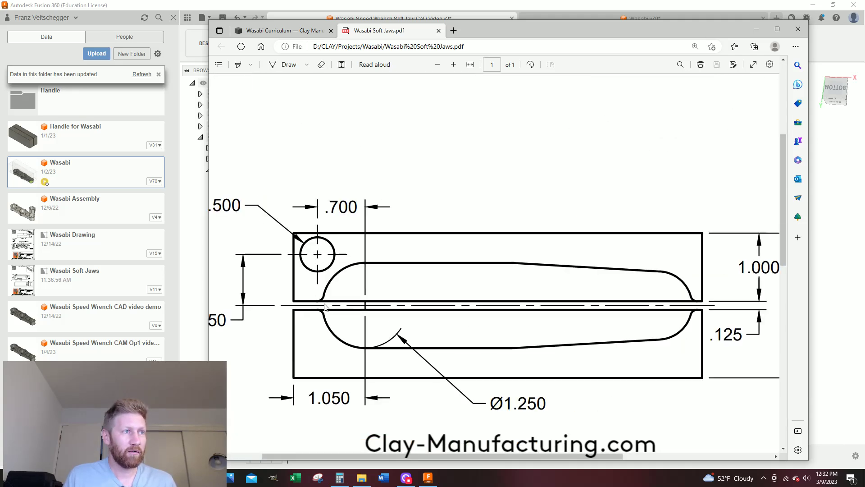
ctrl+scroll(693, 322, down, 1)
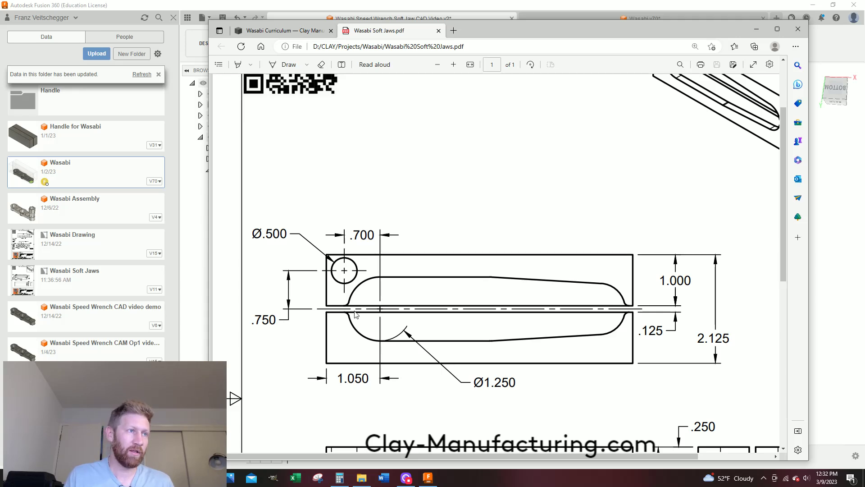
key(alt+Tab)
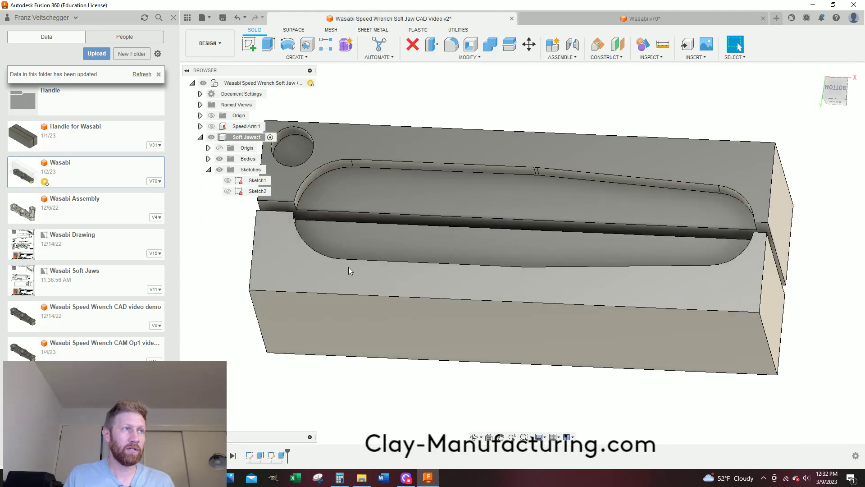
Start a fillet on the two edges where the wrench pocket meets the jaw gap at the circular recess's end.
click(449, 44)
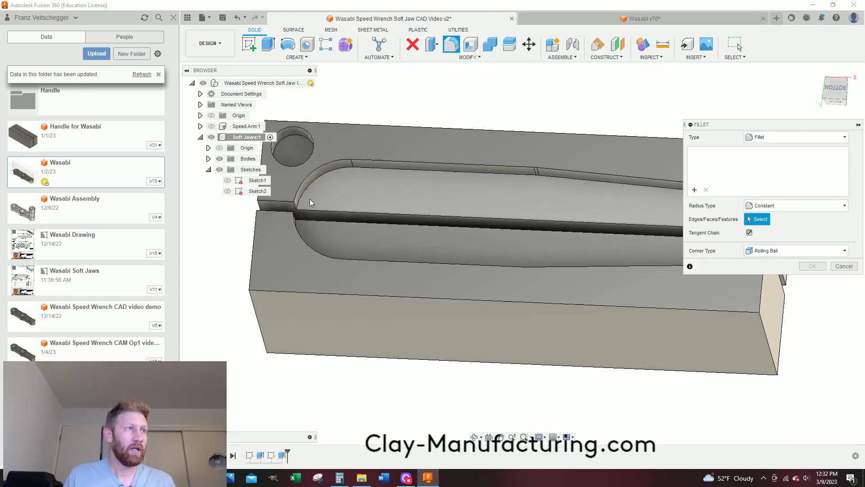
scroll(440, 234, up, 2)
scroll(440, 234, down, 3)
shift+middle_drag(458, 238, 366, 227)
scroll(356, 237, up, 5)
click(366, 226)
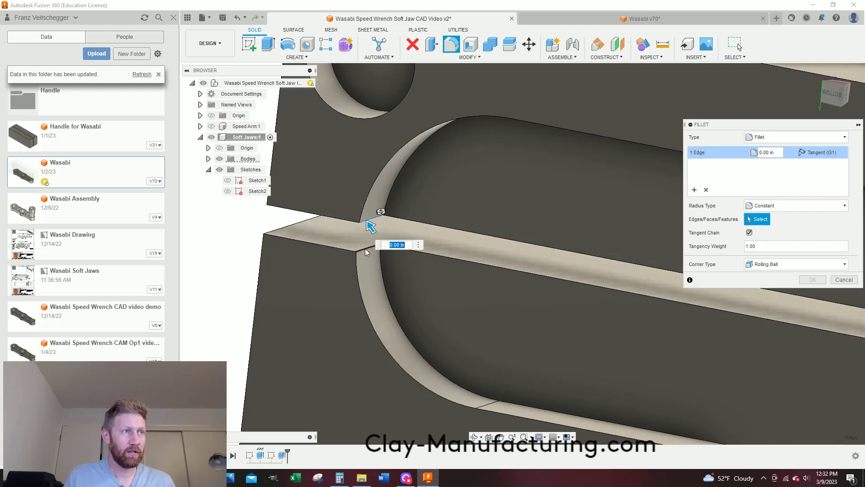
scroll(315, 277, up, 3)
scroll(315, 277, down, 5)
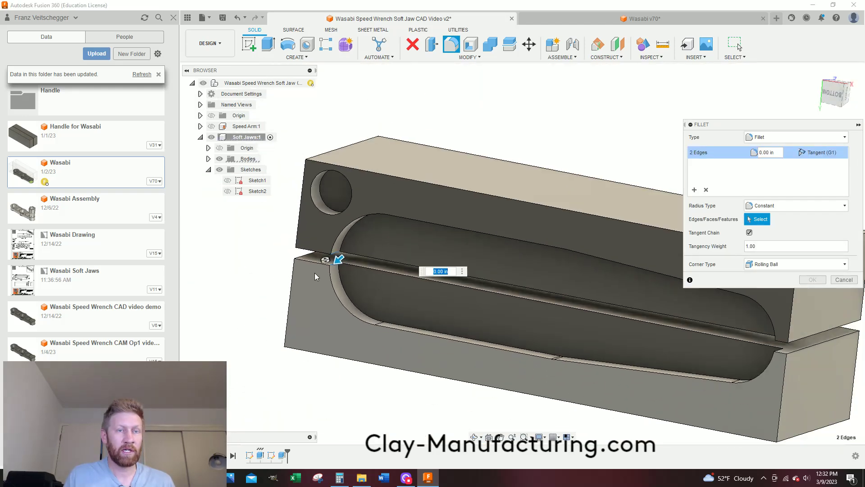
Add the pocket corner edge along the jaw gap at the opposite end and apply the fillet with a 0.1 in radius.
scroll(619, 337, up, 4)
scroll(540, 305, up, 3)
shift+middle_drag(541, 305, 581, 322)
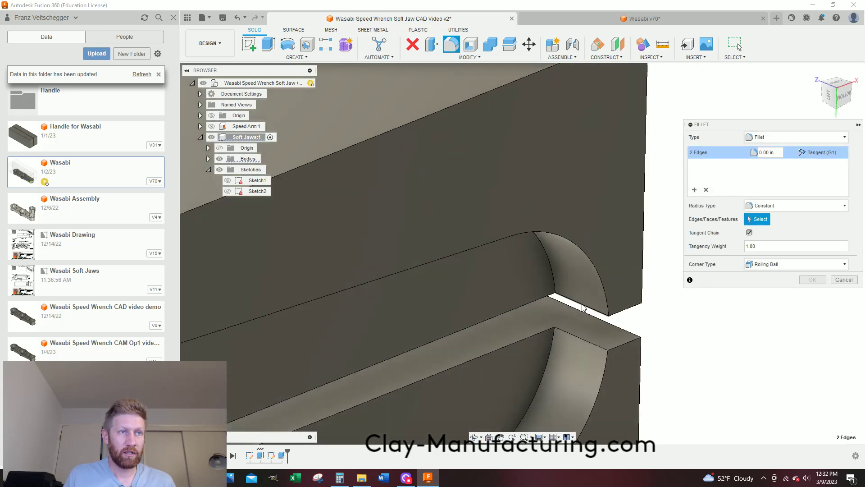
click(585, 342)
scroll(584, 287, down, 5)
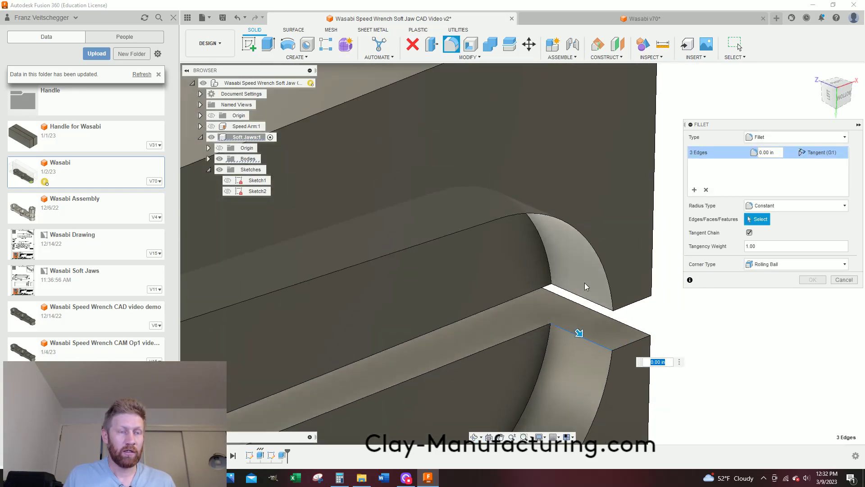
scroll(585, 288, down, 2)
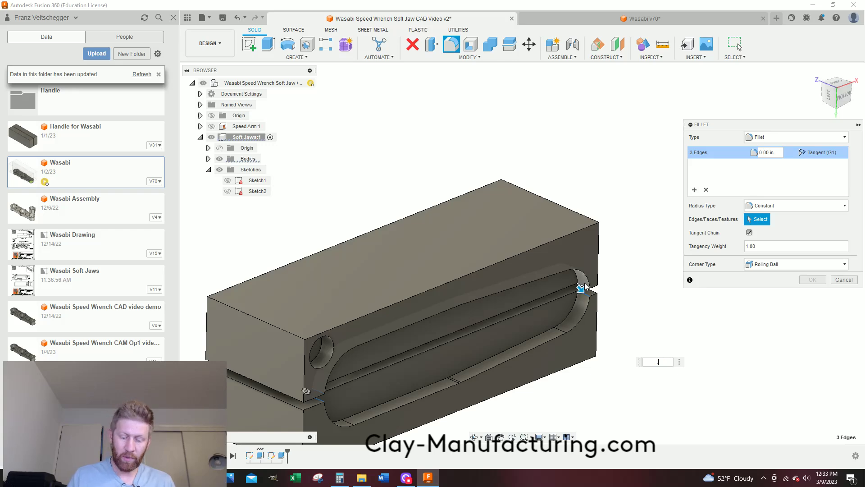
text(.1)
shift+middle_drag(585, 287, 699, 315)
scroll(540, 325, up, 3)
scroll(540, 325, down, 4)
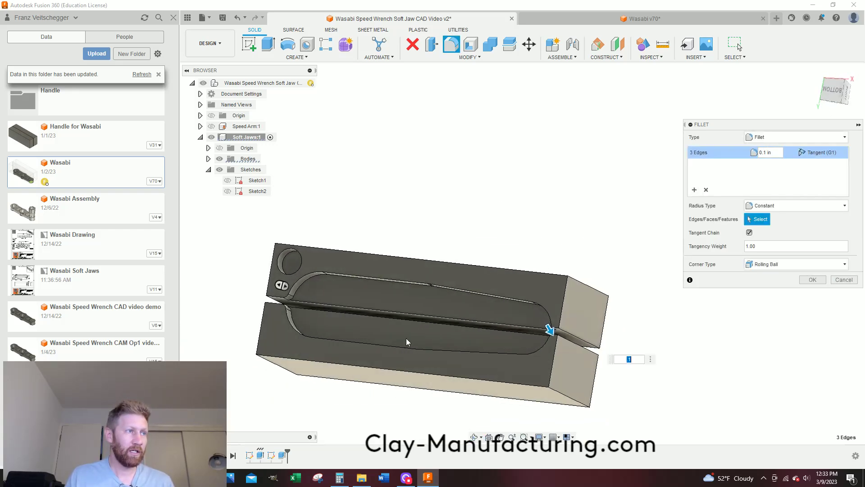
click(812, 280)
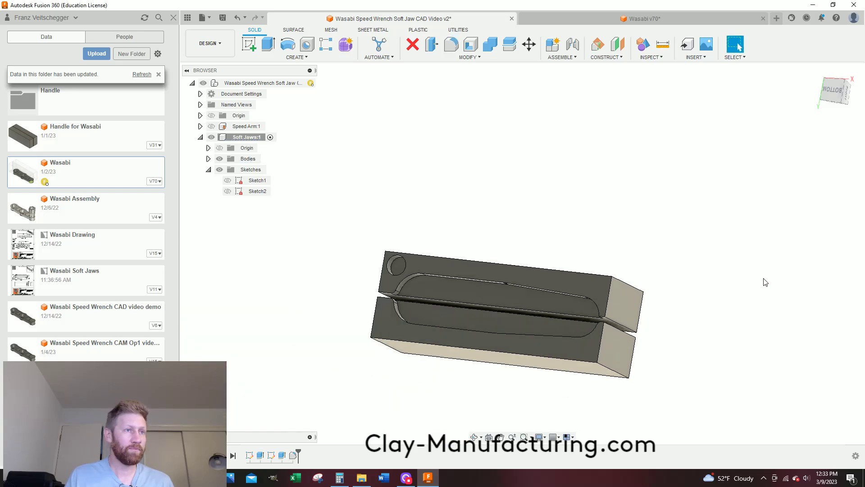
Save the design as a new version and refresh the project folder's data.
middle_drag(448, 321, 318, 201)
scroll(438, 338, up, 2)
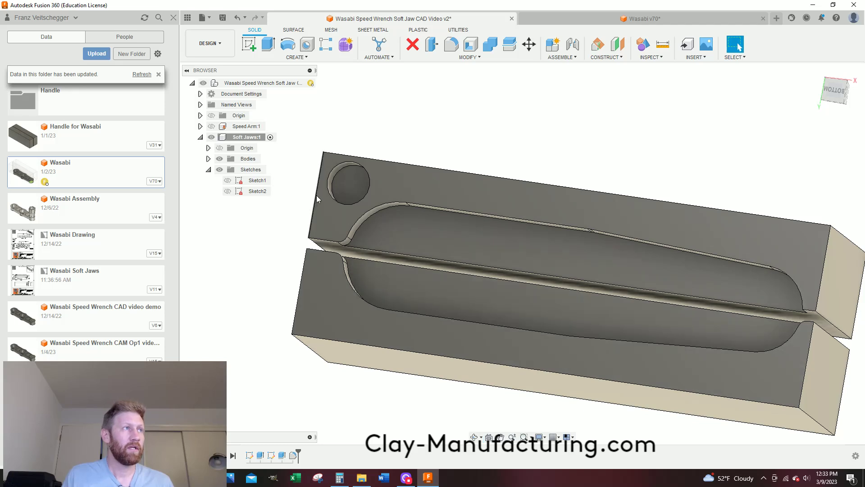
click(220, 19)
click(432, 251)
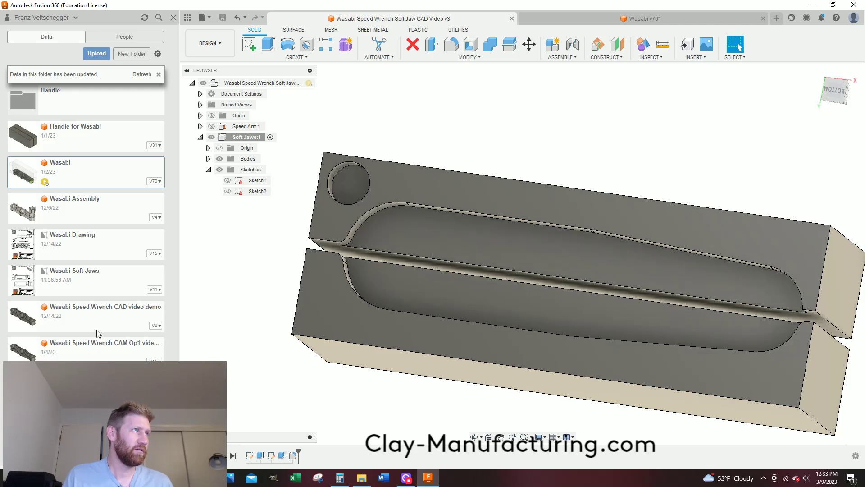
click(143, 75)
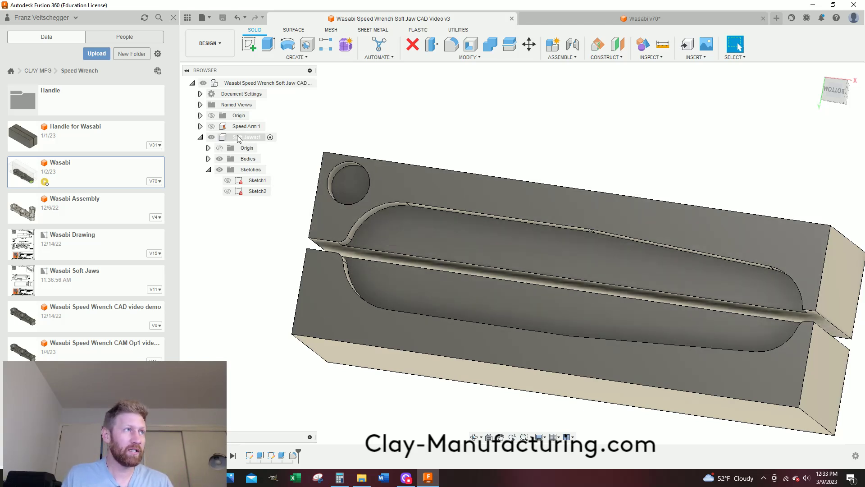
Show the Speed Arm component, activate the top-level assembly, and inspect how the wrench sits on the soft jaws.
click(211, 126)
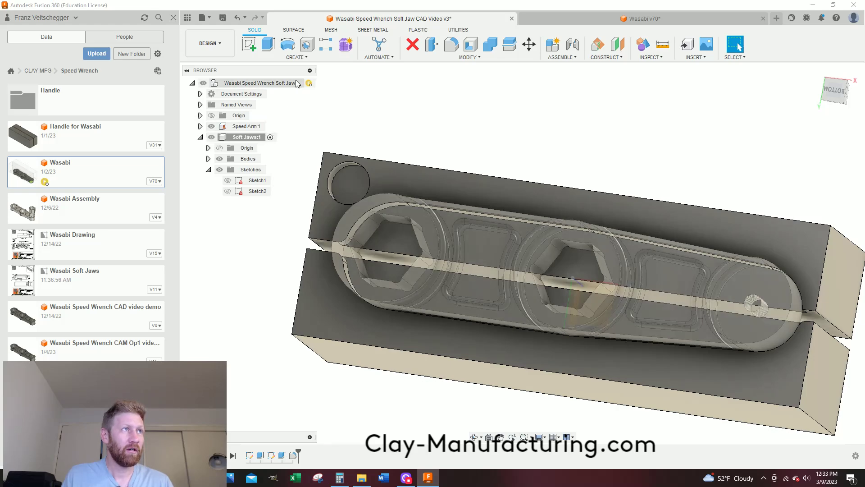
click(309, 83)
click(415, 139)
mouse_move(415, 139)
shift+middle_down()
mouse_move(456, 109)
mouse_move(425, 143)
shift+middle_up()
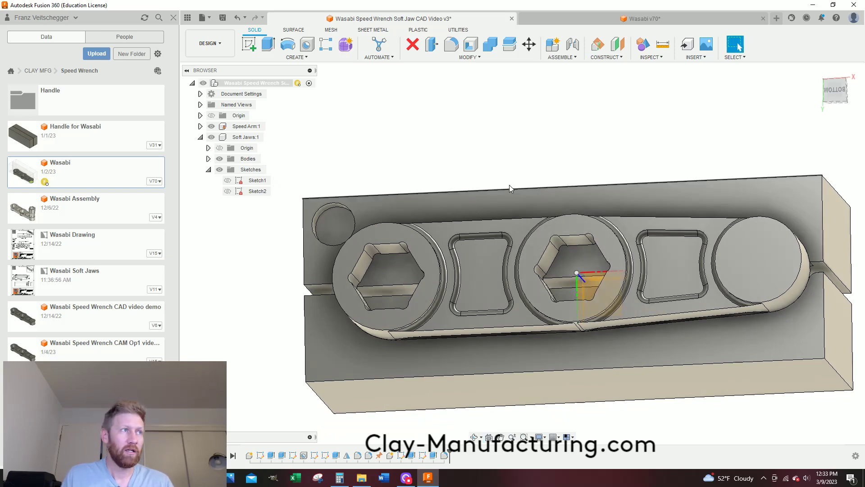
shift+middle_drag(471, 223, 497, 193)
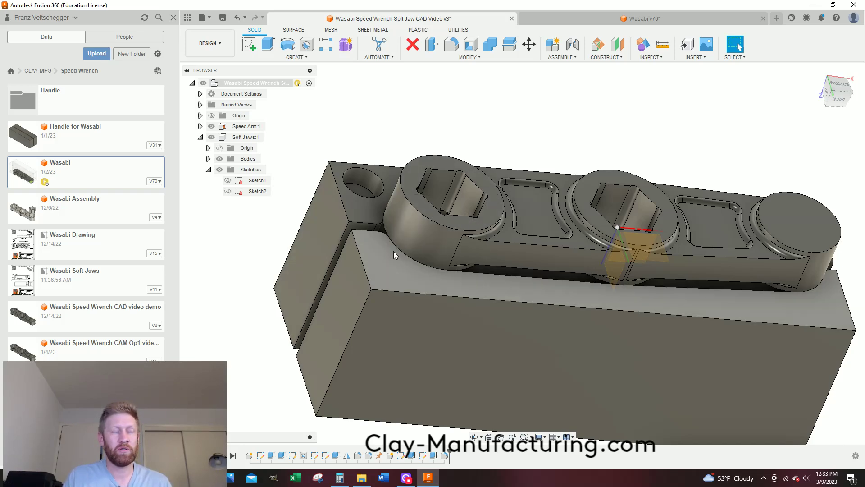
shift+middle_drag(561, 269, 544, 288)
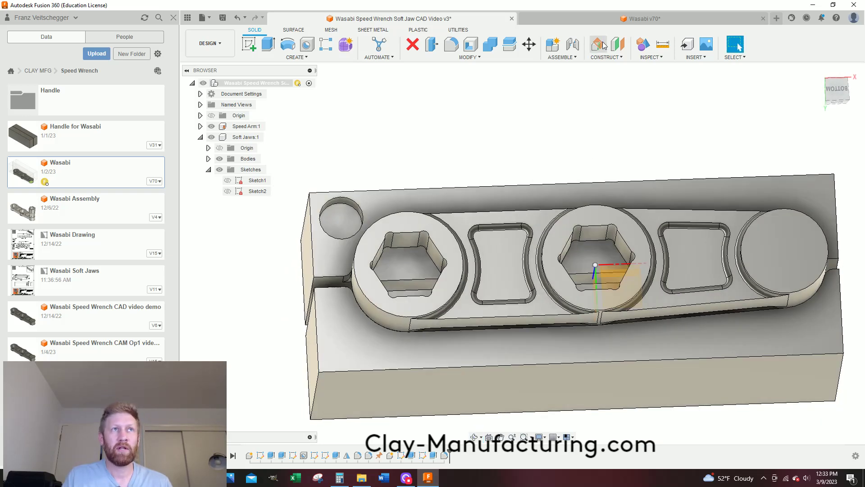
Start a joint with the Speed Arm hidden, using the pocket floor's end-arc centre near the circular recess as the Soft Jaws snap point.
click(572, 45)
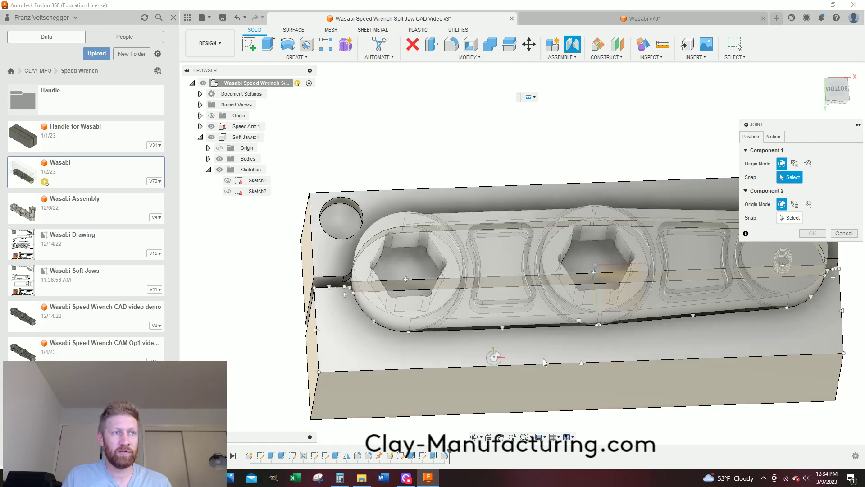
scroll(327, 191, down, 3)
scroll(327, 191, up, 2)
scroll(335, 249, up, 1)
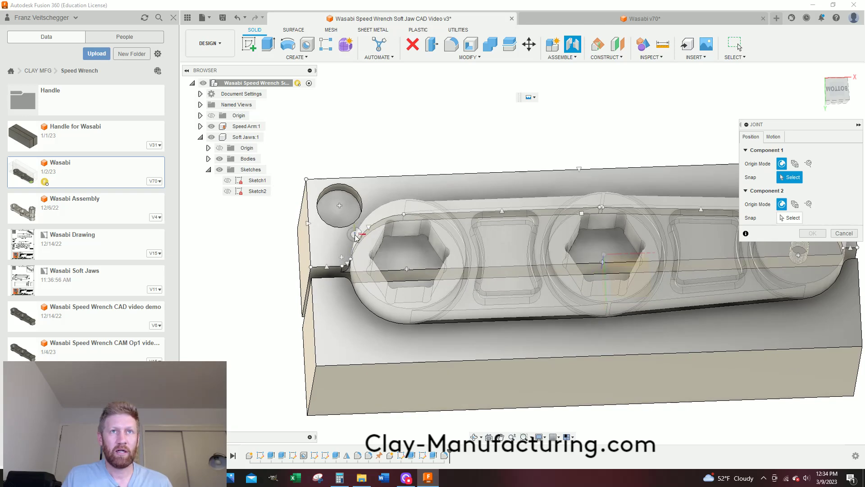
click(212, 127)
shift+middle_drag(425, 247, 386, 244)
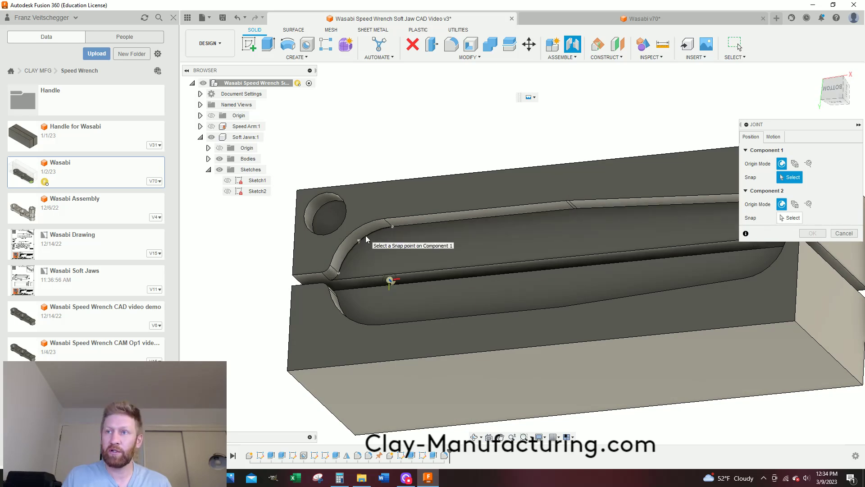
shift+middle_drag(366, 239, 370, 249)
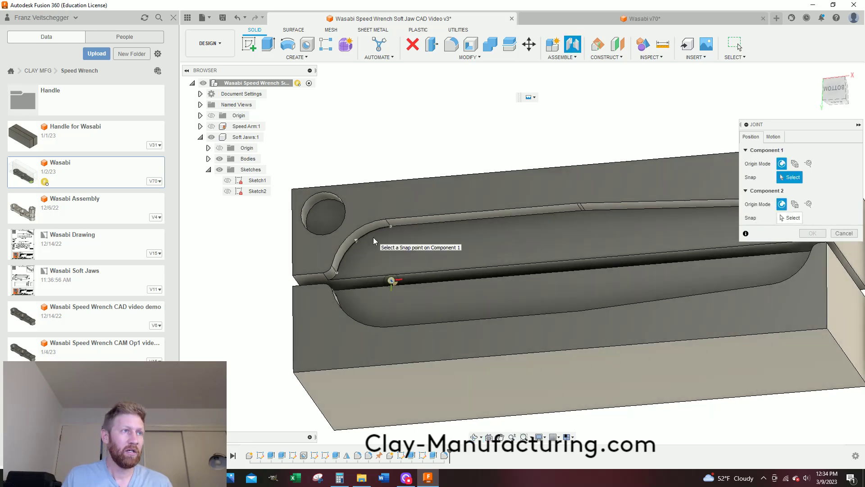
scroll(372, 257, up, 1)
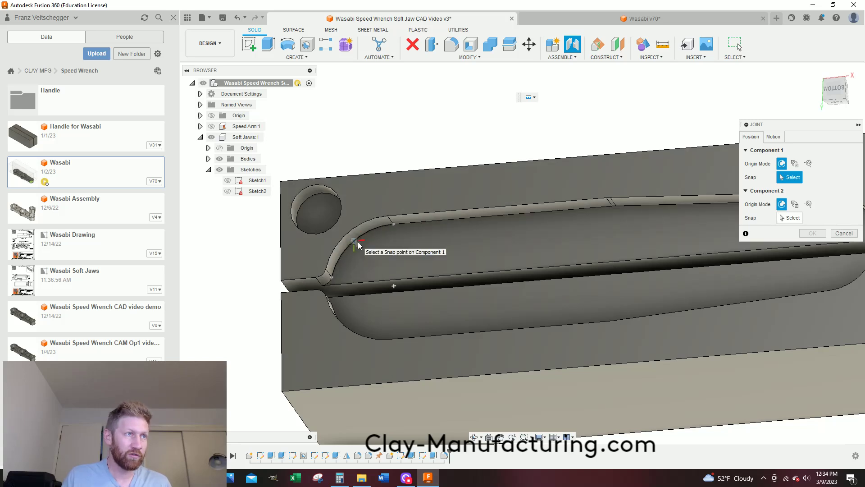
click(394, 287)
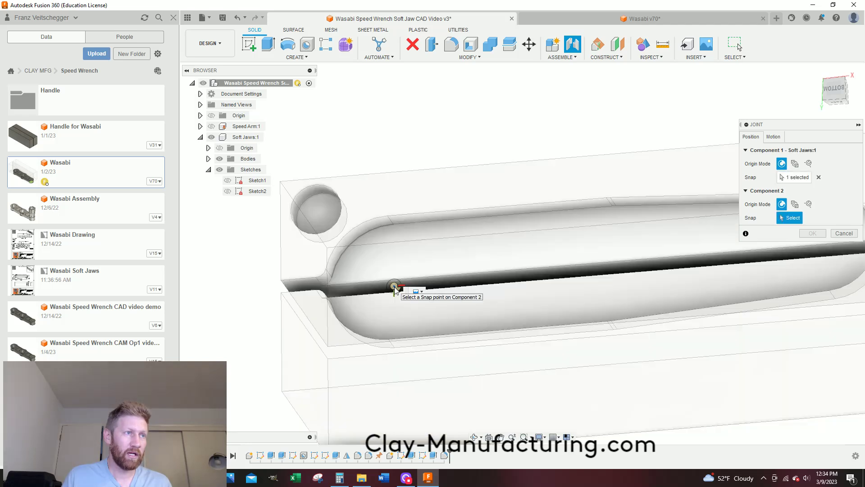
Hide the Soft Jaws, show the Speed Arm, and snap the joint's second component to the centre of the end hexagon's boss face.
scroll(504, 221, down, 5)
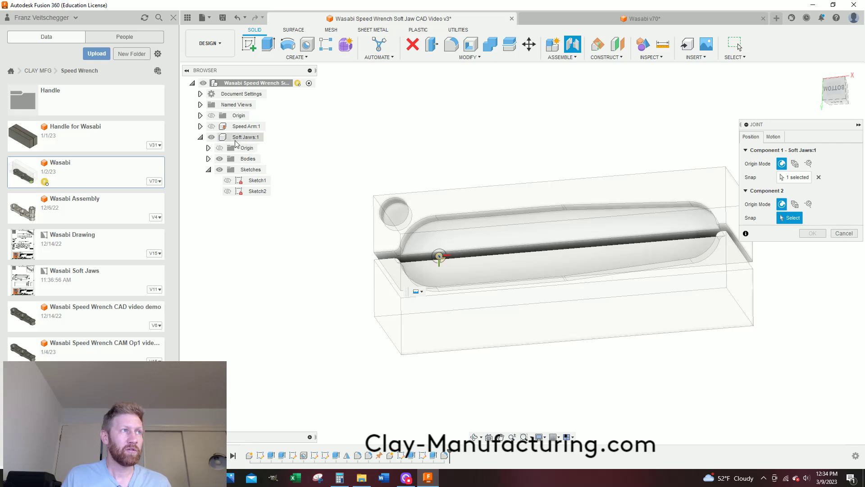
click(212, 137)
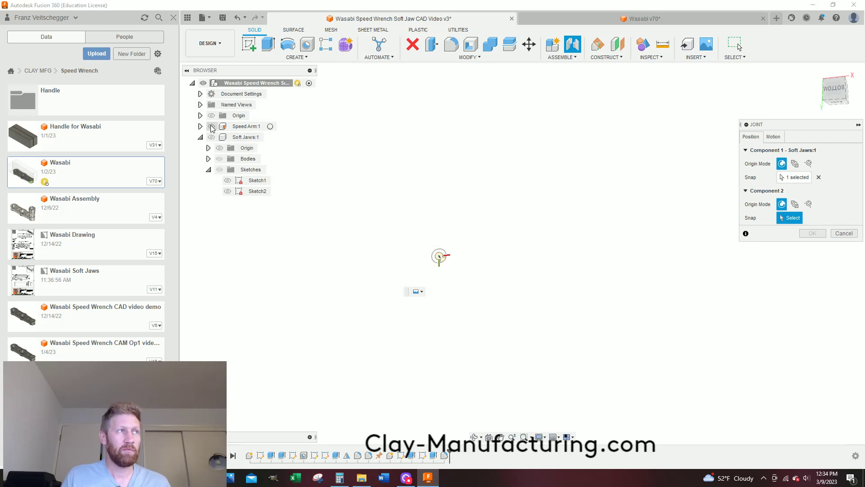
click(211, 127)
shift+middle_drag(475, 300, 410, 263)
scroll(451, 239, up, 2)
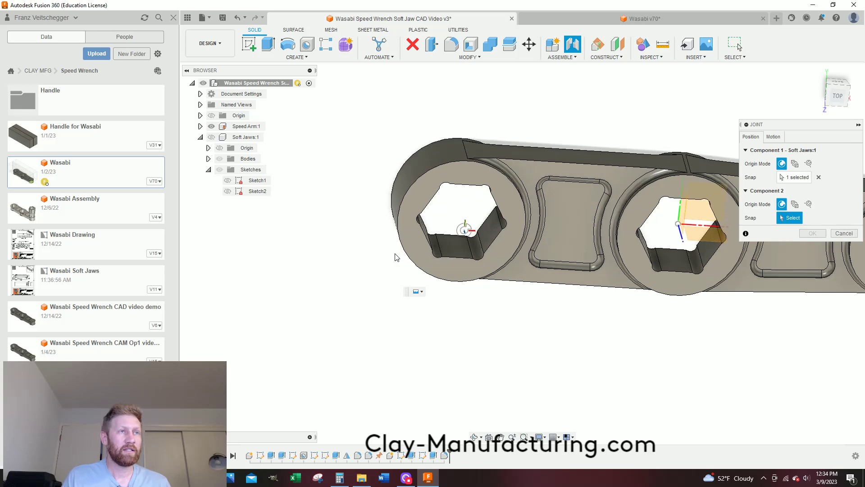
scroll(464, 225, down, 1)
scroll(496, 208, up, 2)
shift+middle_drag(506, 198, 504, 215)
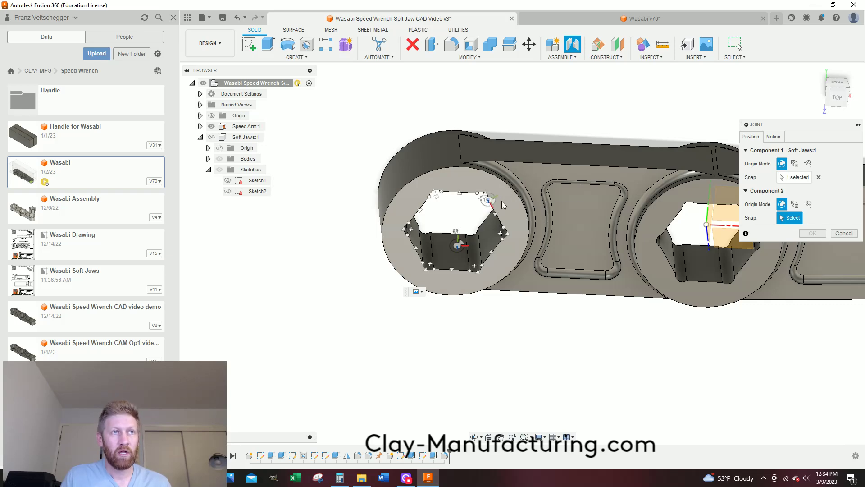
scroll(503, 203, up, 4)
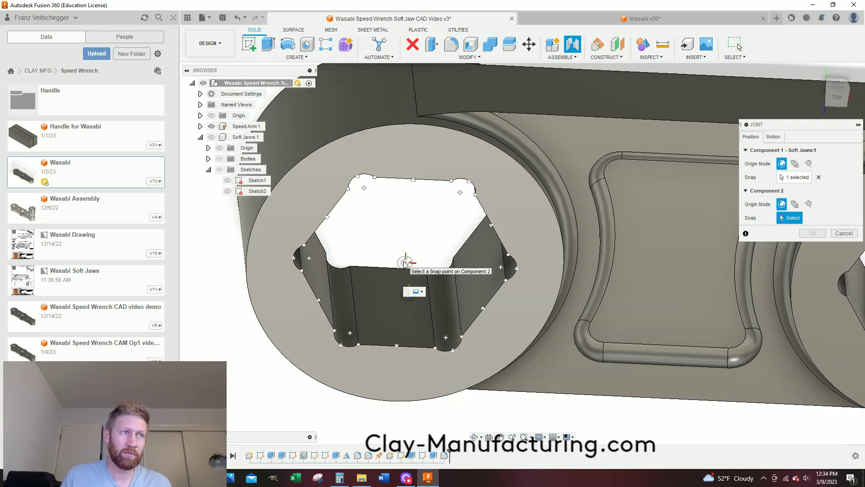
click(406, 263)
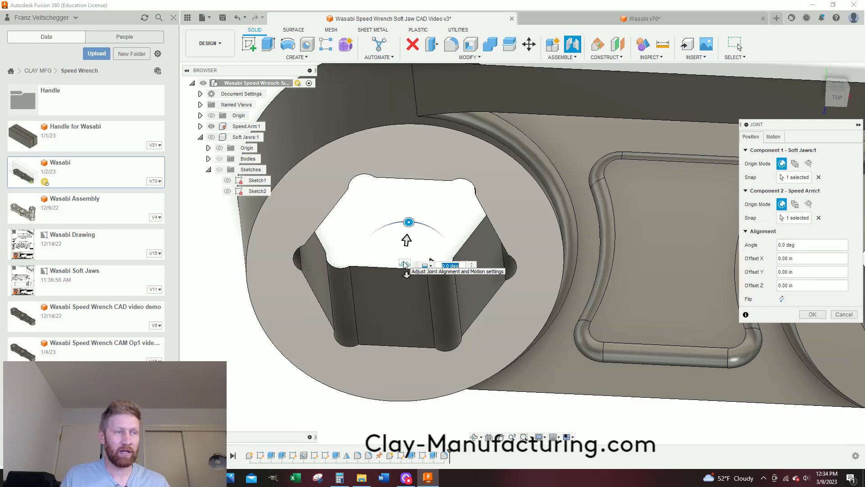
Show the Soft Jaws again and apply the joint with 0.0 deg angle and 0.00 in offsets.
click(212, 137)
shift+middle_drag(502, 196, 437, 255)
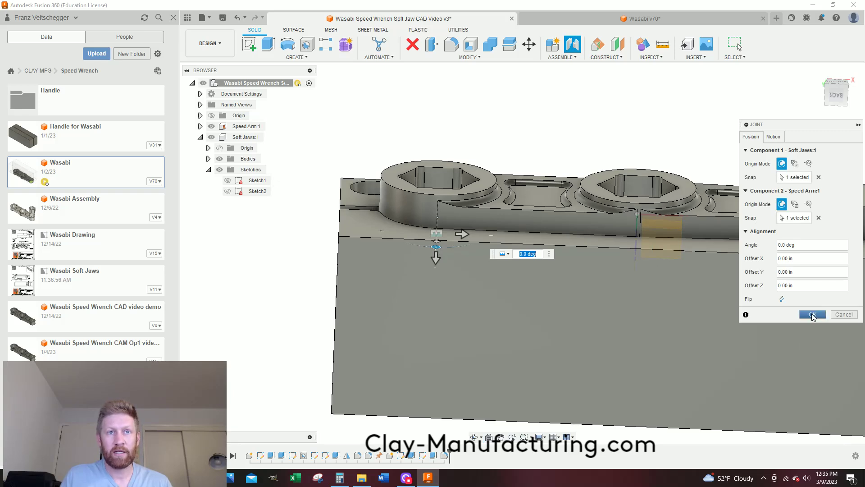
click(813, 314)
Examine through the gap between the jaws how the wrench seats against the pocket floor.
mouse_move(619, 270)
shift+middle_down()
mouse_move(551, 302)
mouse_move(523, 289)
mouse_move(537, 280)
mouse_move(468, 209)
mouse_move(350, 193)
mouse_move(498, 322)
shift+middle_up()
scroll(503, 250, up, 5)
mouse_move(503, 250)
shift+middle_down()
mouse_move(512, 189)
mouse_move(460, 153)
shift+middle_up()
scroll(559, 198, down, 2)
scroll(554, 200, up, 10)
scroll(463, 157, up, 5)
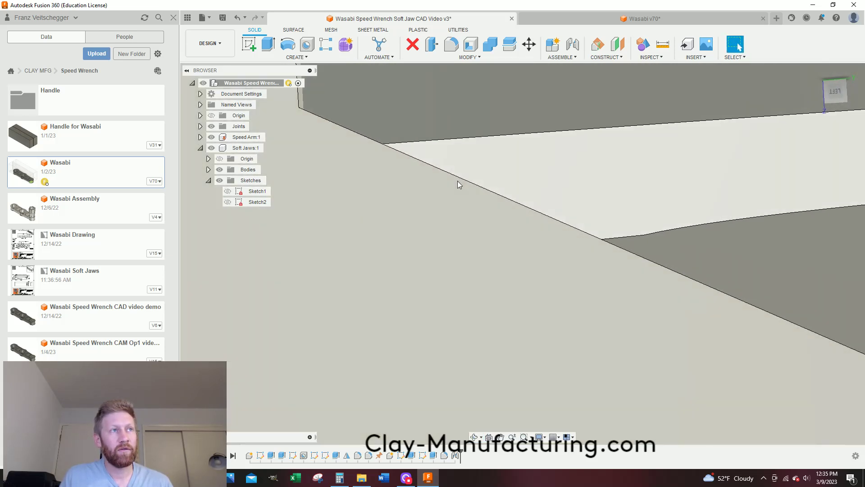
shift+middle_drag(458, 183, 479, 163)
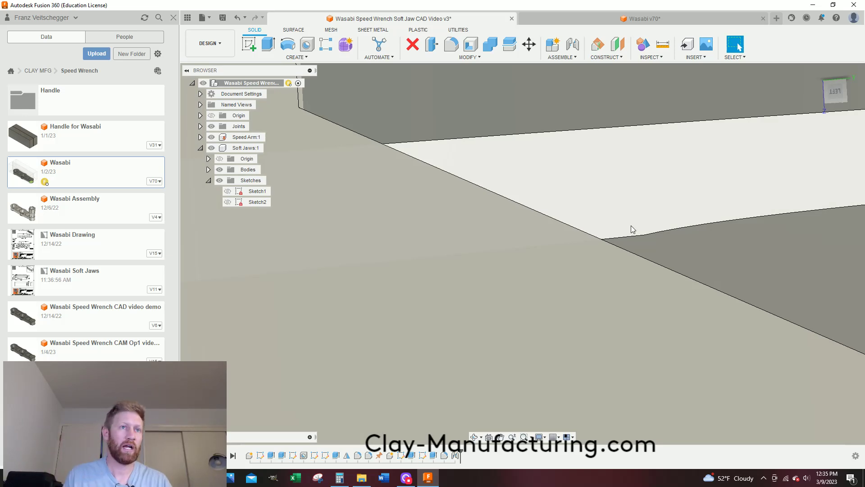
scroll(631, 226, up, 2)
scroll(611, 225, down, 5)
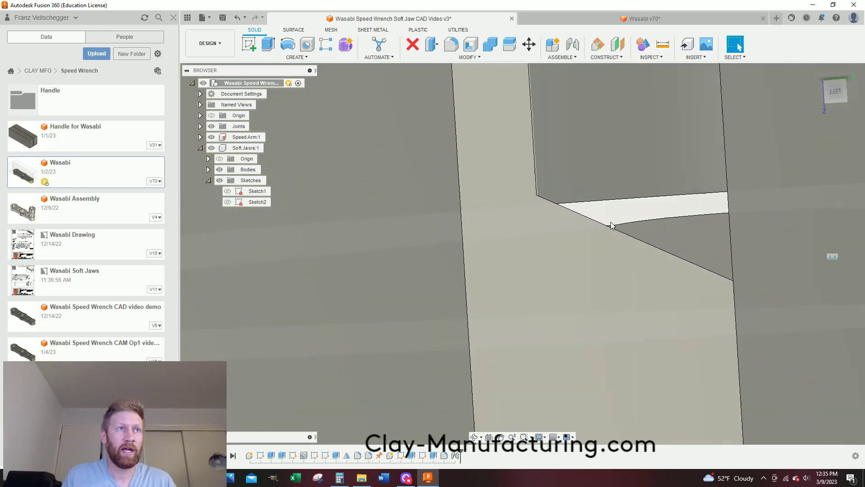
scroll(630, 206, down, 5)
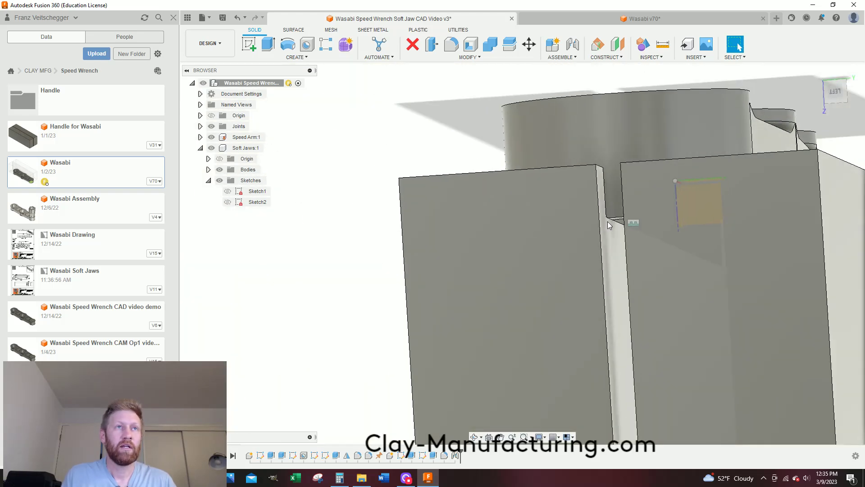
scroll(506, 202, down, 6)
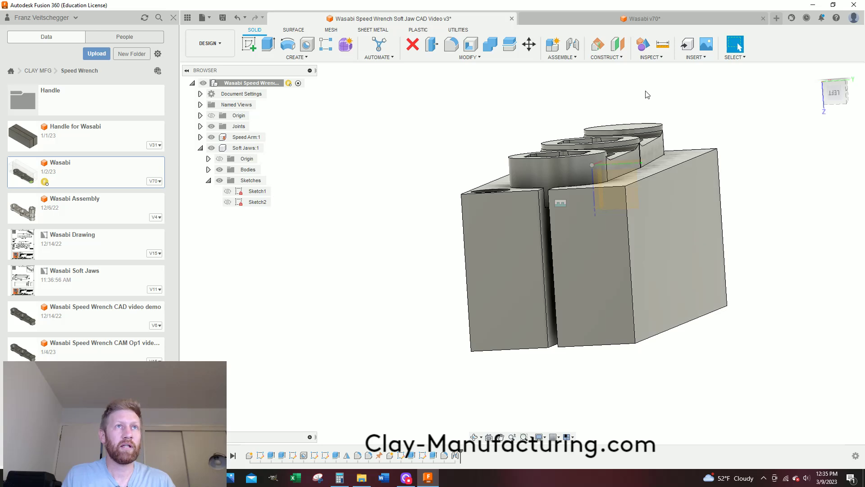
Start a section analysis on the Soft Jaws' end face and move the cut plane to -3.30 in.
click(651, 59)
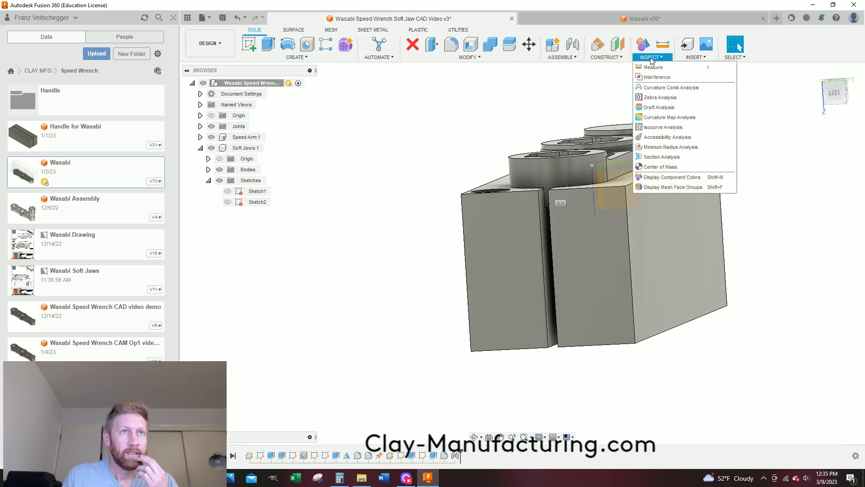
click(662, 157)
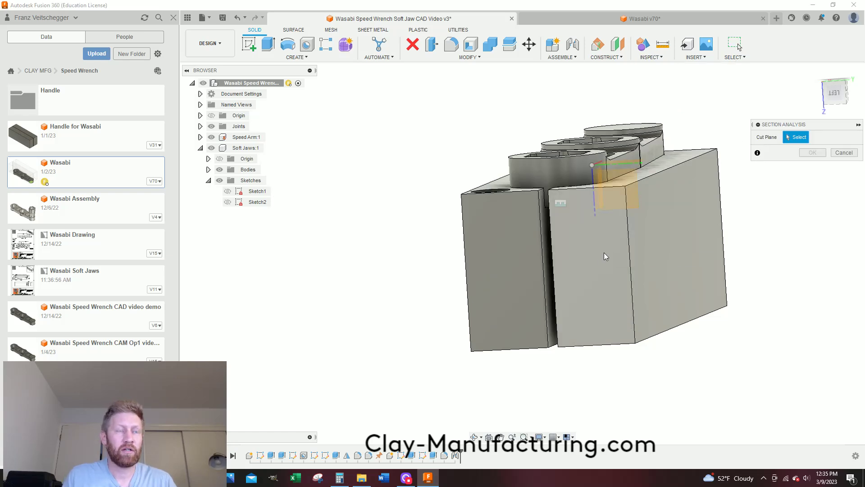
click(592, 235)
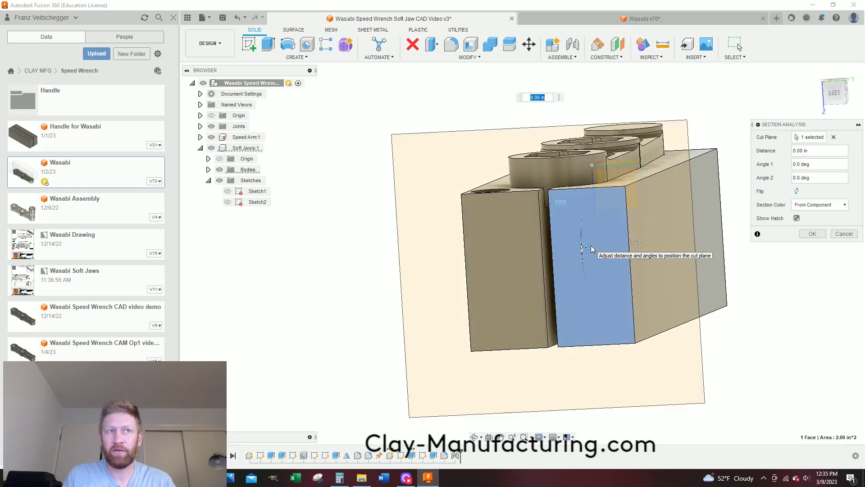
mouse_move(585, 249)
mouse_down()
mouse_move(606, 236)
mouse_move(647, 238)
mouse_up()
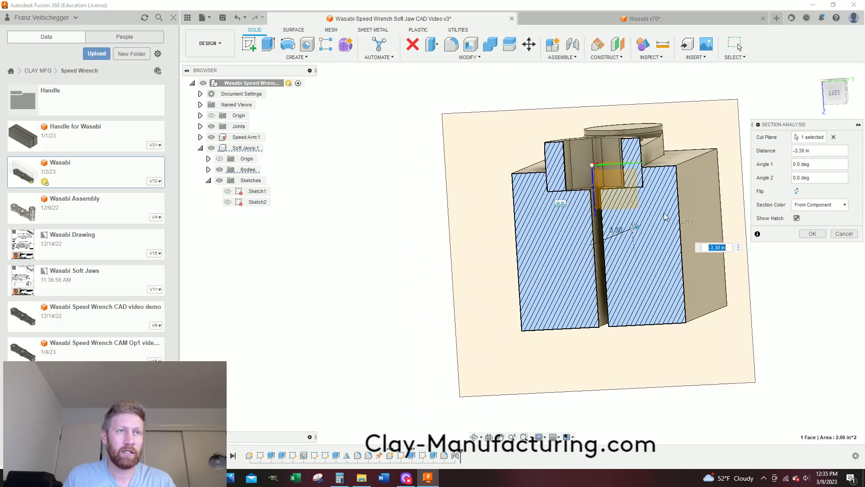
Examine the sectioned wrench boss in the pocket, checking the side clearance near the corner and the contact with the floor.
click(835, 93)
scroll(493, 198, up, 3)
scroll(363, 214, down, 3)
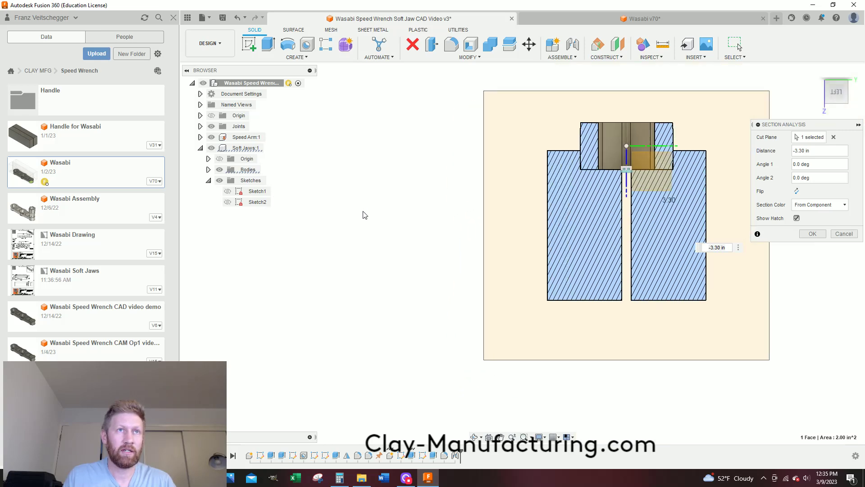
scroll(631, 151, up, 3)
scroll(630, 151, up, 8)
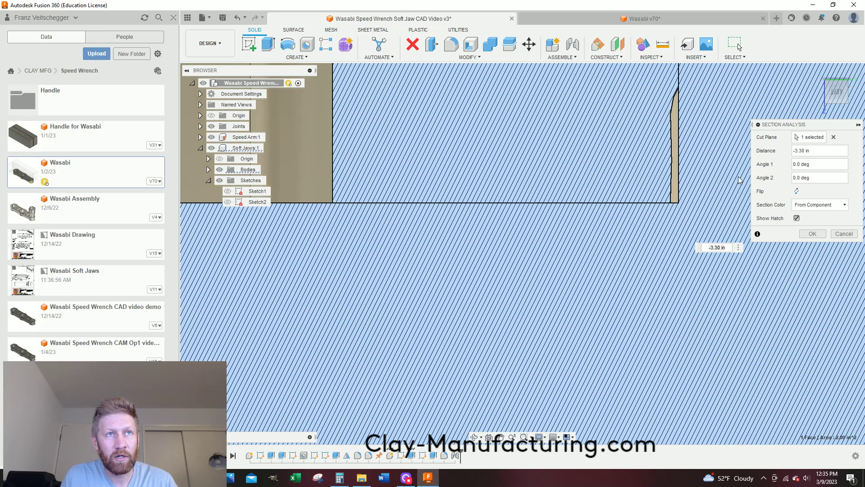
scroll(535, 228, down, 1)
scroll(535, 230, up, 3)
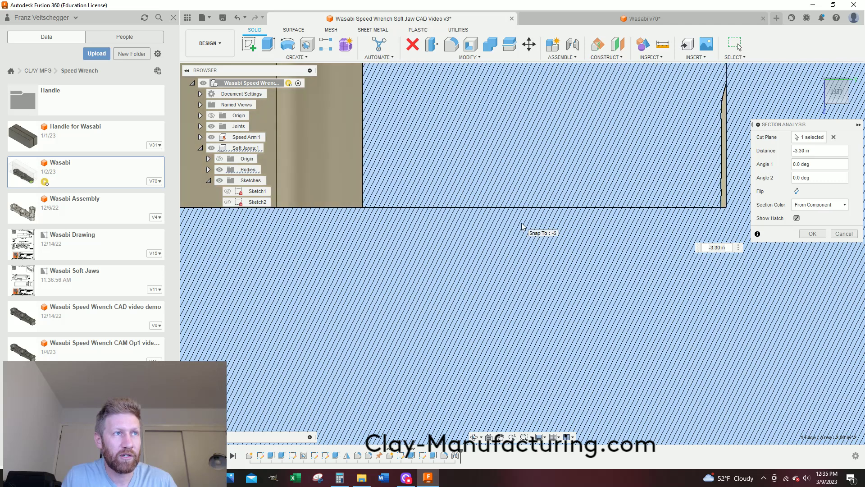
scroll(536, 217, down, 2)
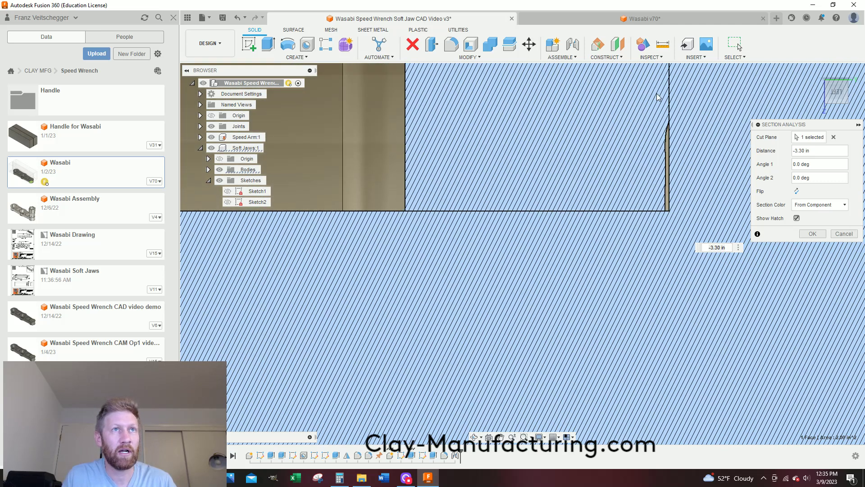
scroll(612, 280, down, 3)
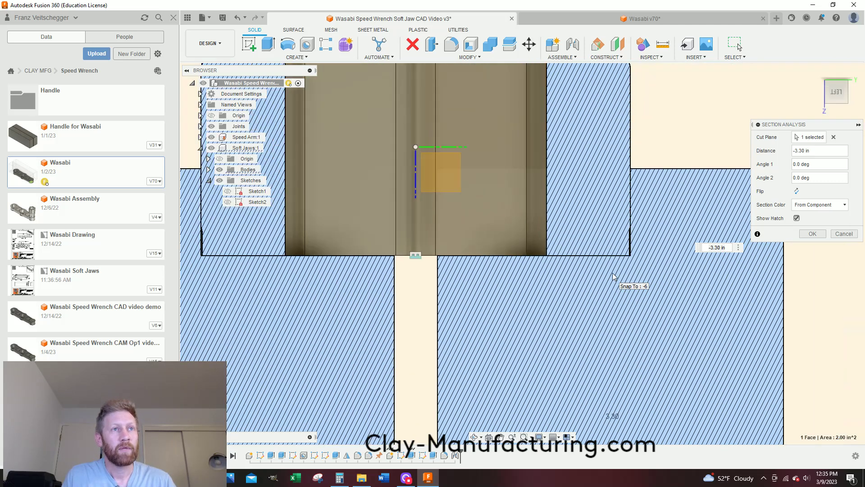
scroll(633, 242, down, 3)
Move the section cut to -0.50 in and examine the clearance between the wrench and the pocket's side wall and floor.
shift+middle_drag(634, 244, 564, 294)
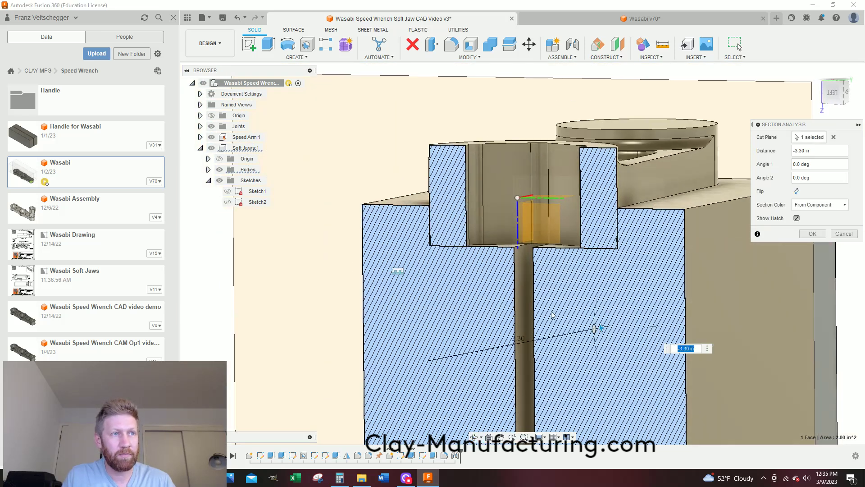
drag(599, 325, 441, 356)
click(833, 93)
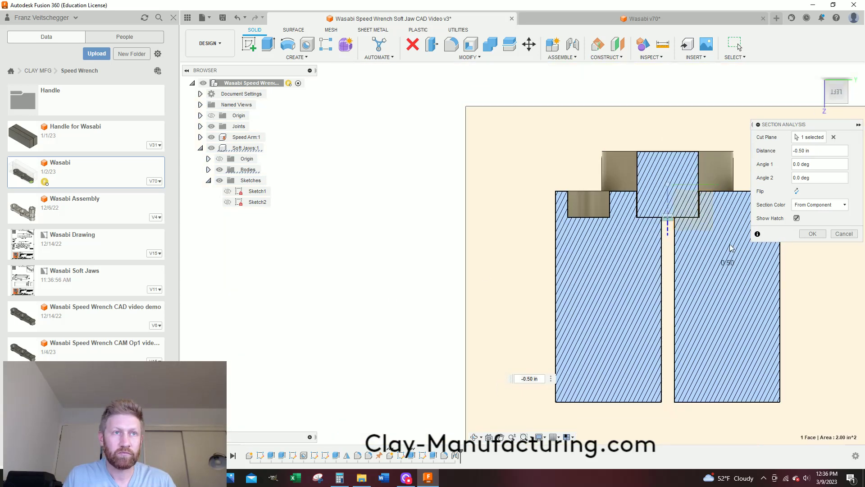
scroll(677, 220, up, 5)
scroll(639, 215, up, 3)
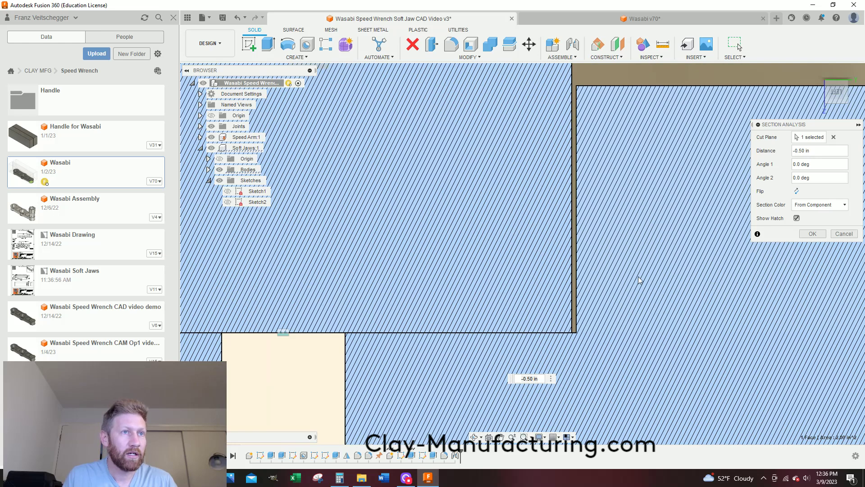
mouse_move(494, 296)
shift+middle_down()
mouse_move(525, 293)
mouse_move(490, 339)
mouse_move(460, 360)
mouse_move(532, 293)
shift+middle_up()
scroll(490, 339, up, 5)
scroll(479, 330, up, 4)
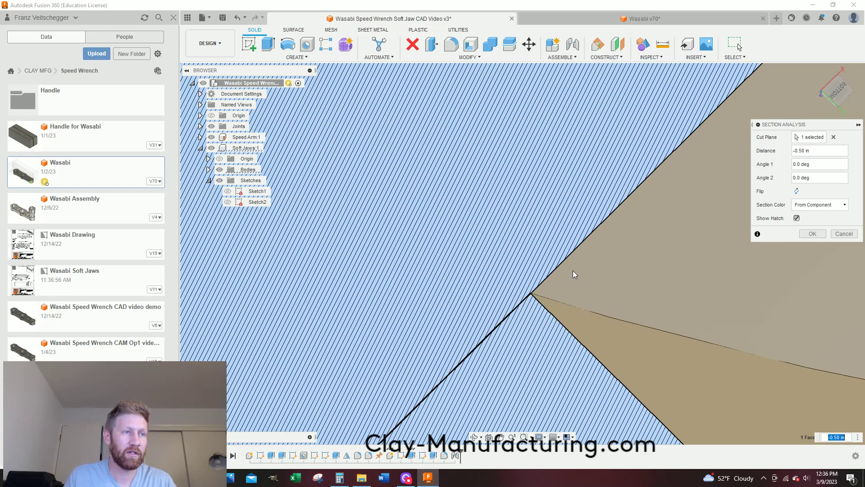
scroll(538, 246, down, 2)
scroll(537, 244, up, 4)
scroll(538, 244, down, 8)
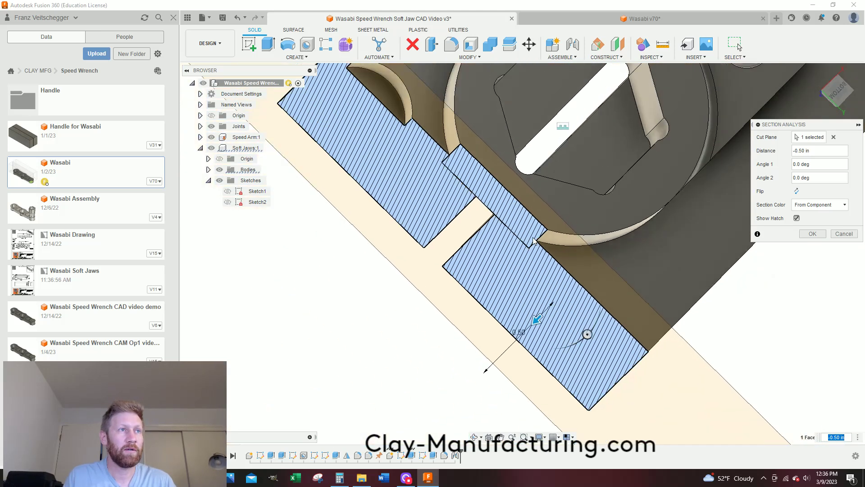
Set the section cut plane to -2.70 in near the middle hexagon boss and apply the section analysis.
shift+middle_drag(624, 245, 400, 289)
drag(479, 269, 517, 278)
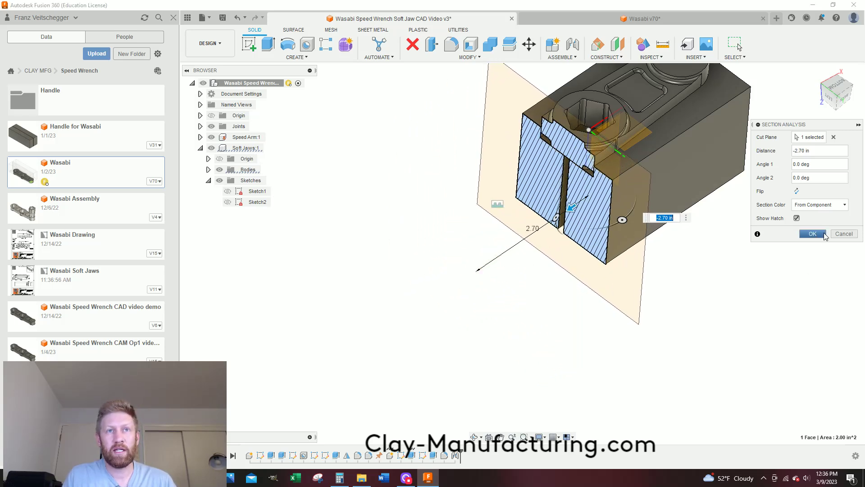
click(813, 234)
scroll(444, 276, up, 2)
scroll(423, 272, down, 3)
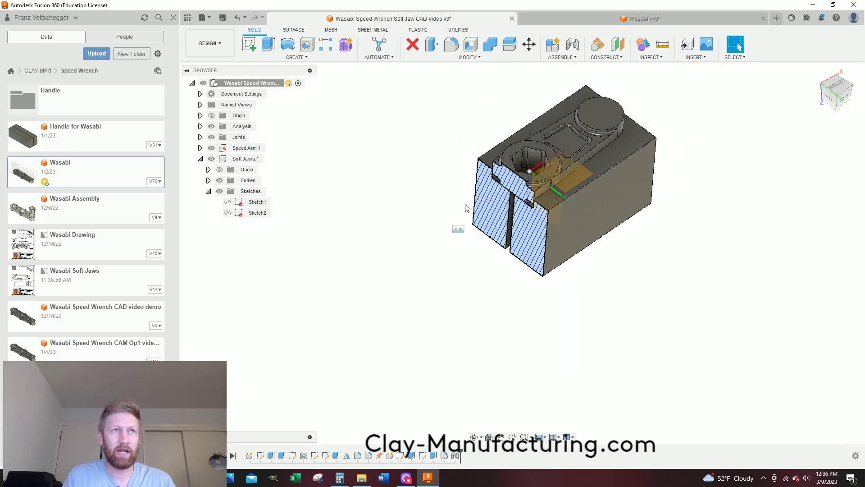
scroll(602, 118, up, 3)
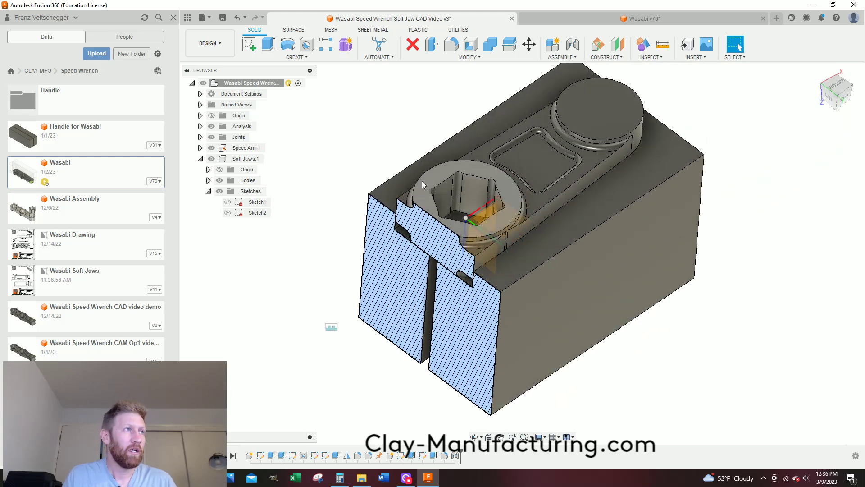
Hide the section analysis to view the complete assembly, and show it again.
click(212, 127)
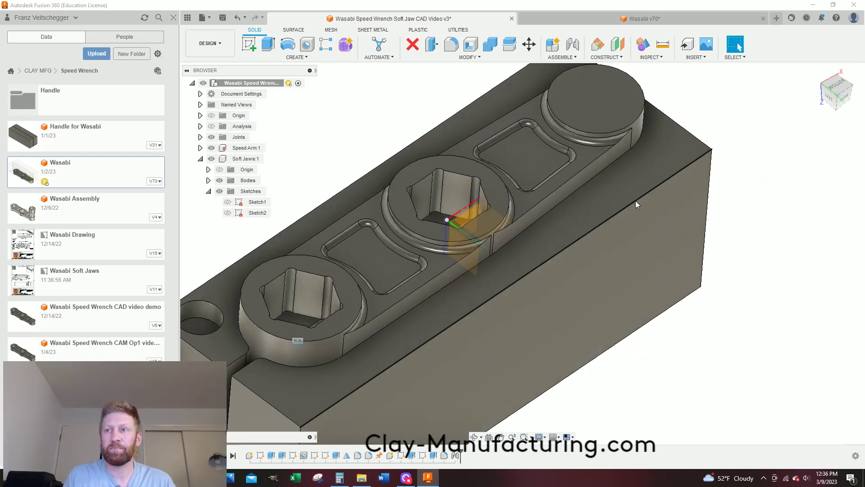
scroll(635, 201, down, 2)
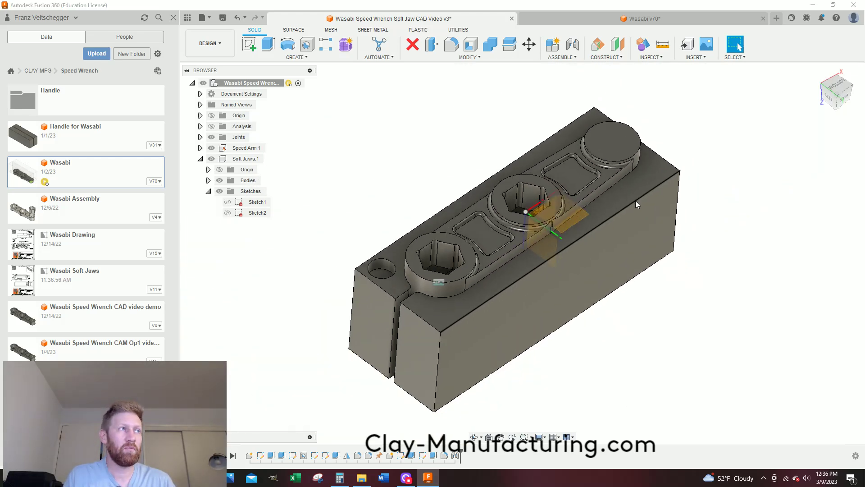
click(211, 127)
Edit Section1, move its cut plane through the recess between the two hexagon bosses, and apply the change.
right_click(244, 128)
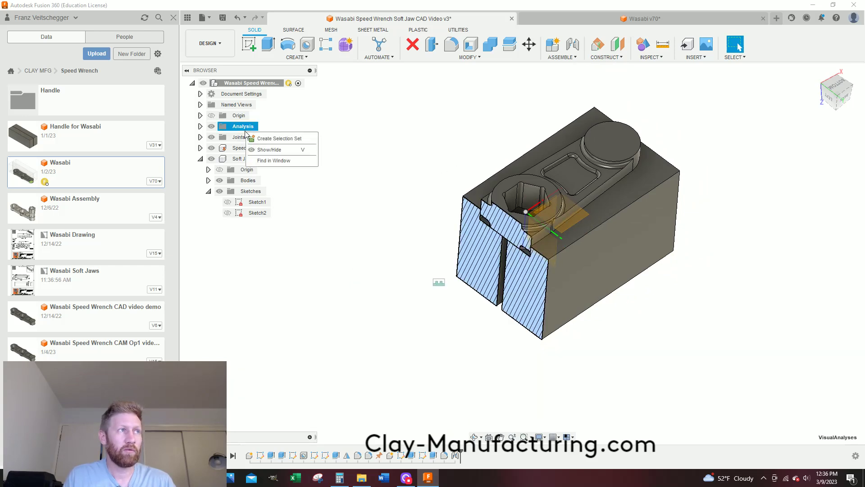
click(201, 127)
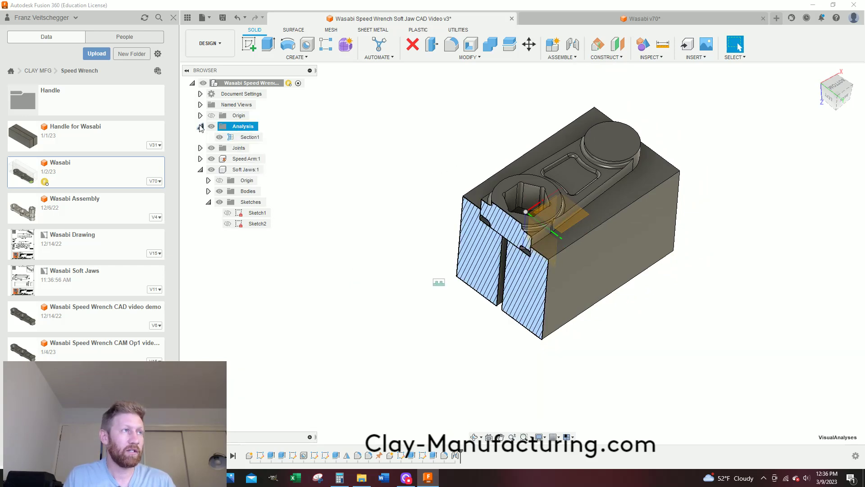
right_click(246, 137)
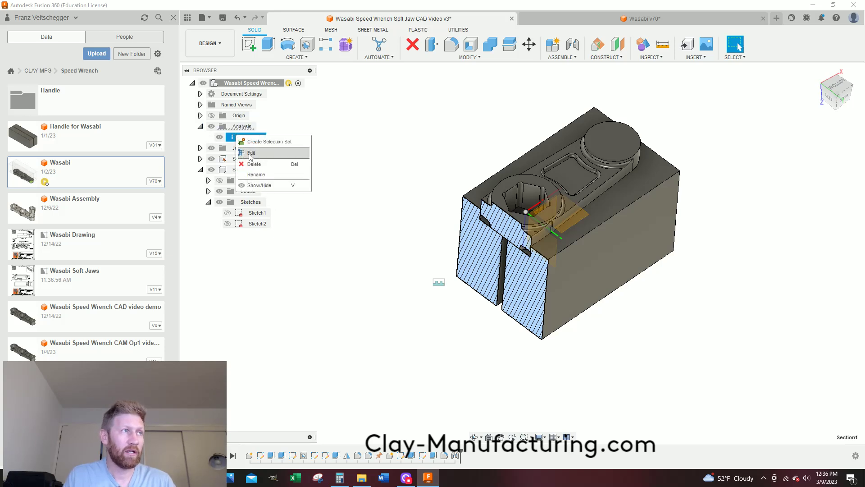
click(251, 152)
drag(508, 305, 469, 306)
click(812, 235)
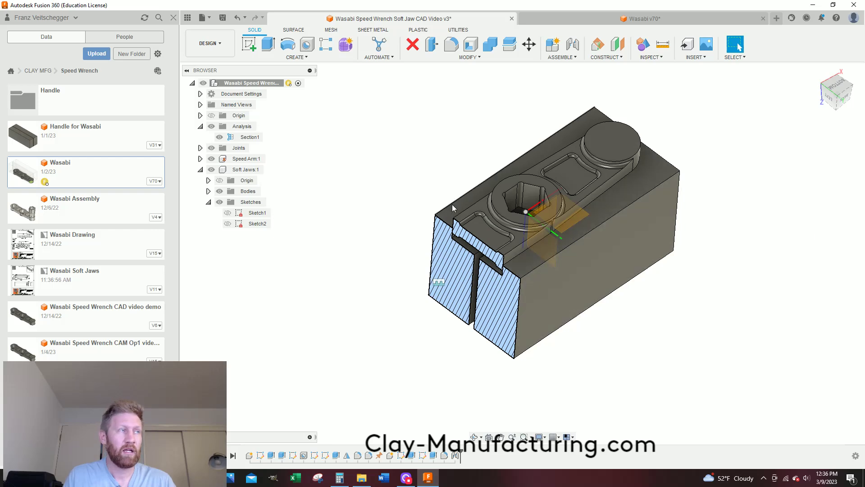
Hide the section analysis, collapse its folder, and view the full wrench seated in the soft jaws.
click(212, 126)
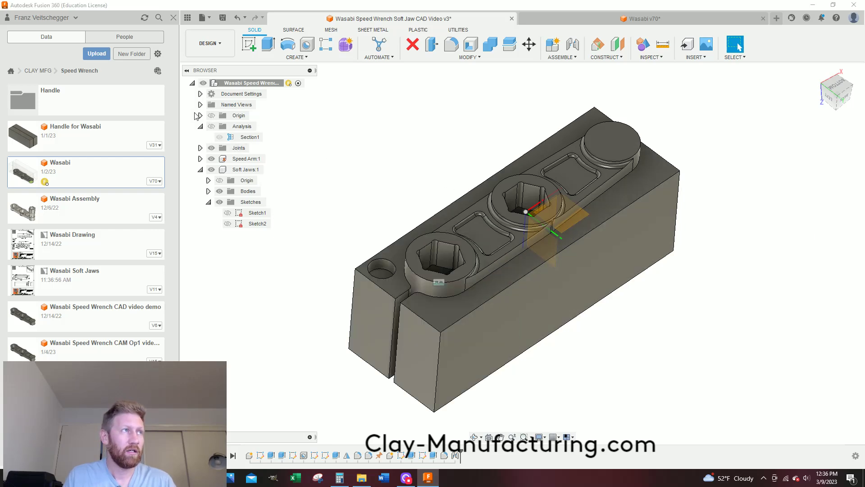
click(200, 126)
shift+middle_drag(572, 218, 590, 238)
scroll(628, 219, up, 5)
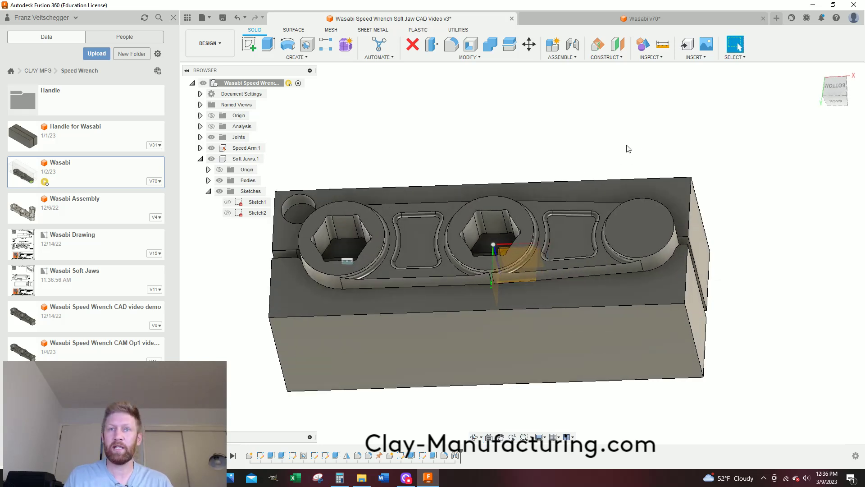
scroll(689, 217, down, 4)
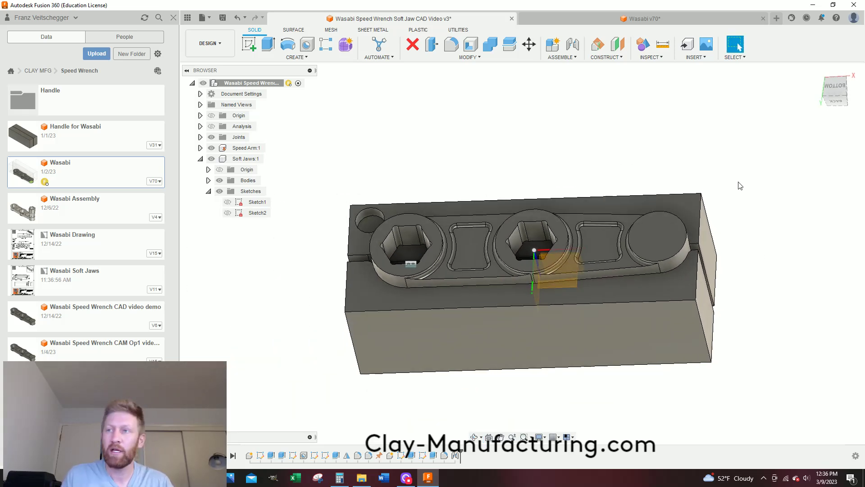